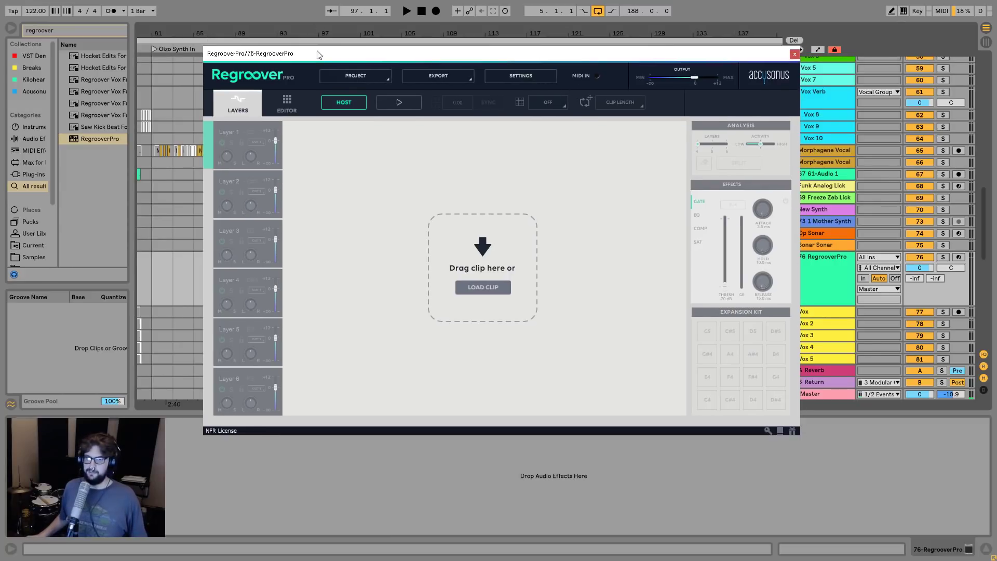
# Reposition the RegrooverPro window and widen the browser so its folder and file names are readable.
pyautogui.moveTo(318, 55); pyautogui.dragTo(378, 141)
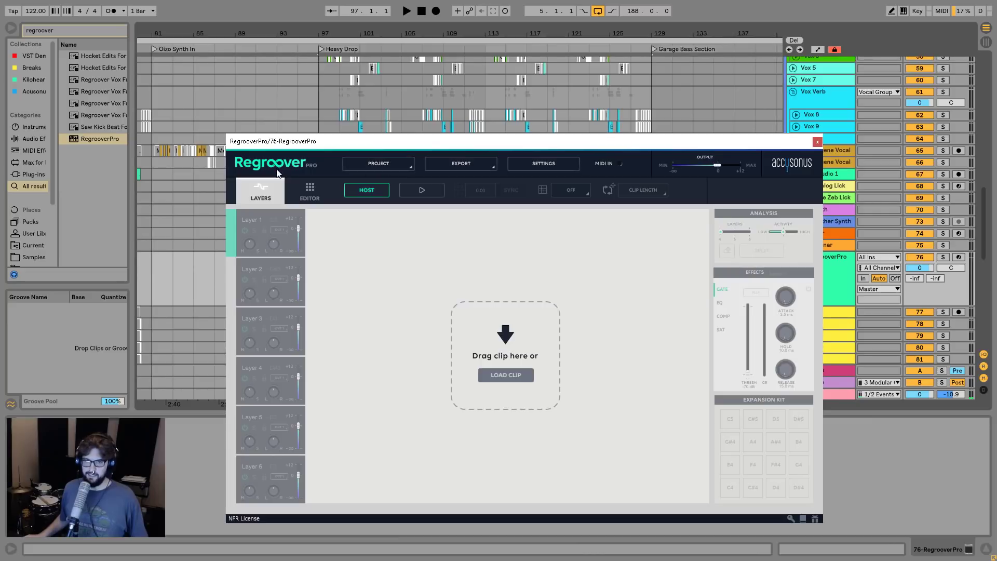
pyautogui.moveTo(715, 146); pyautogui.dragTo(711, 115)
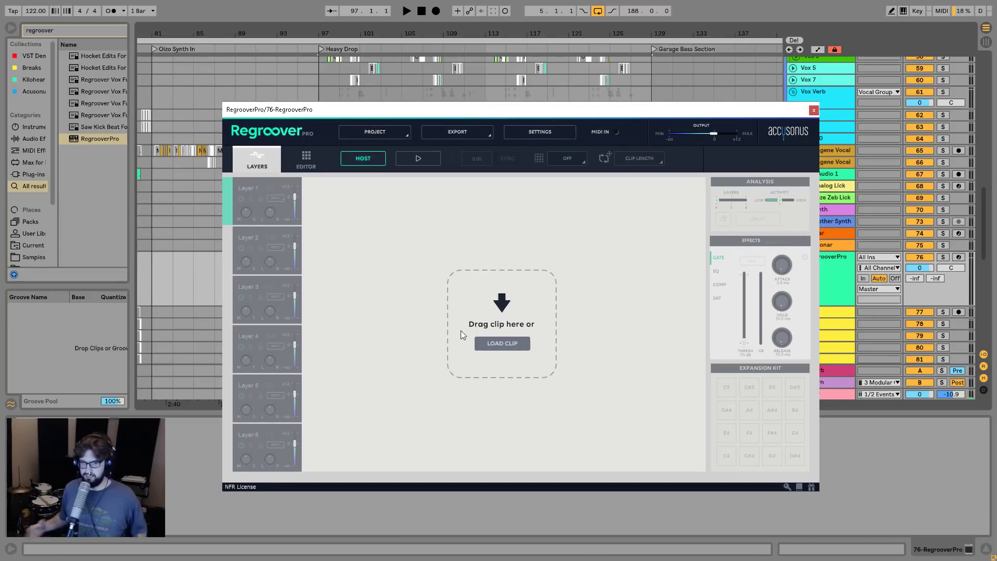
pyautogui.moveTo(126, 226); pyautogui.dragTo(142, 226)
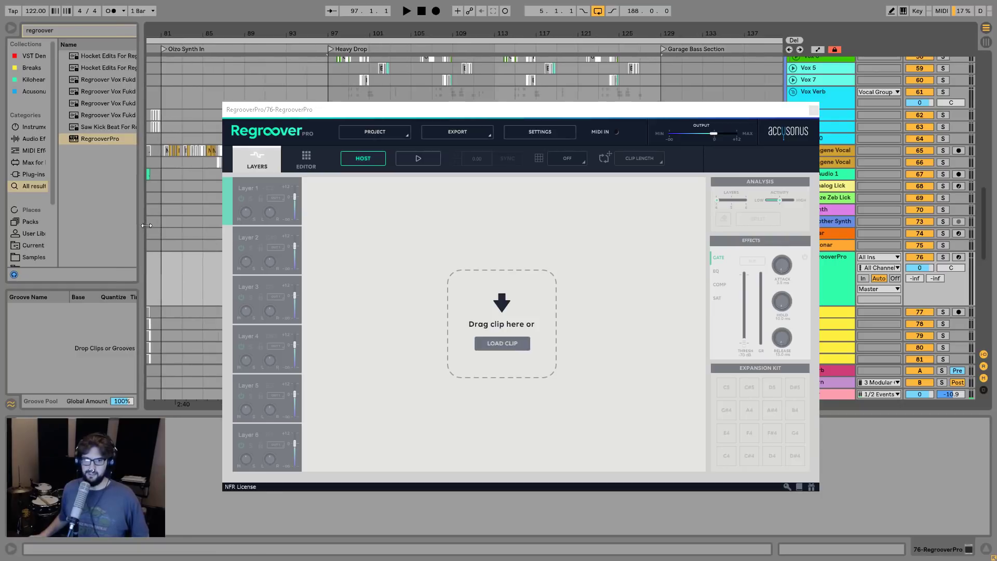
pyautogui.scroll(-3, 36, 172)
pyautogui.moveTo(145, 182); pyautogui.dragTo(203, 182)
pyautogui.moveTo(57, 174); pyautogui.dragTo(88, 174)
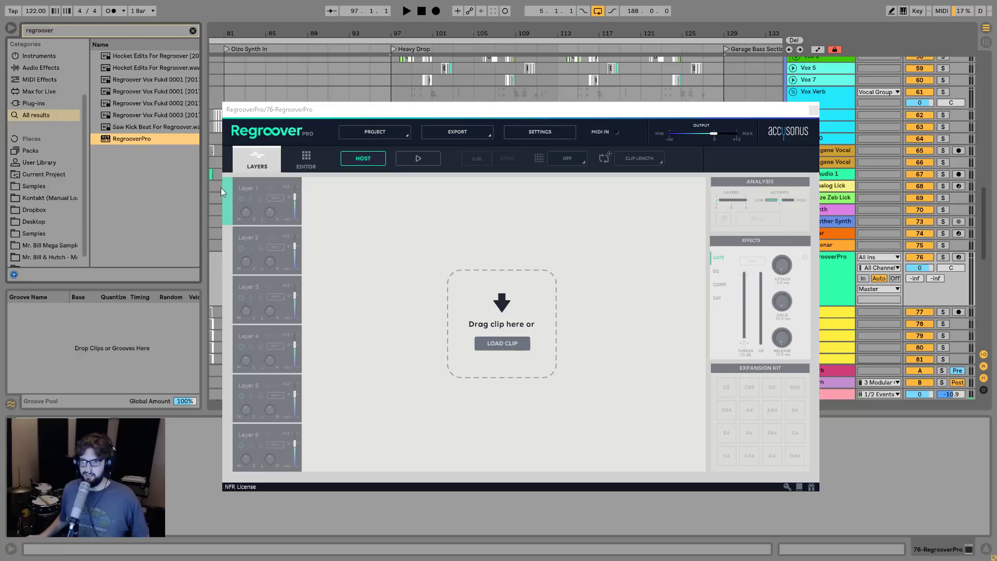
pyautogui.moveTo(204, 193); pyautogui.dragTo(186, 192)
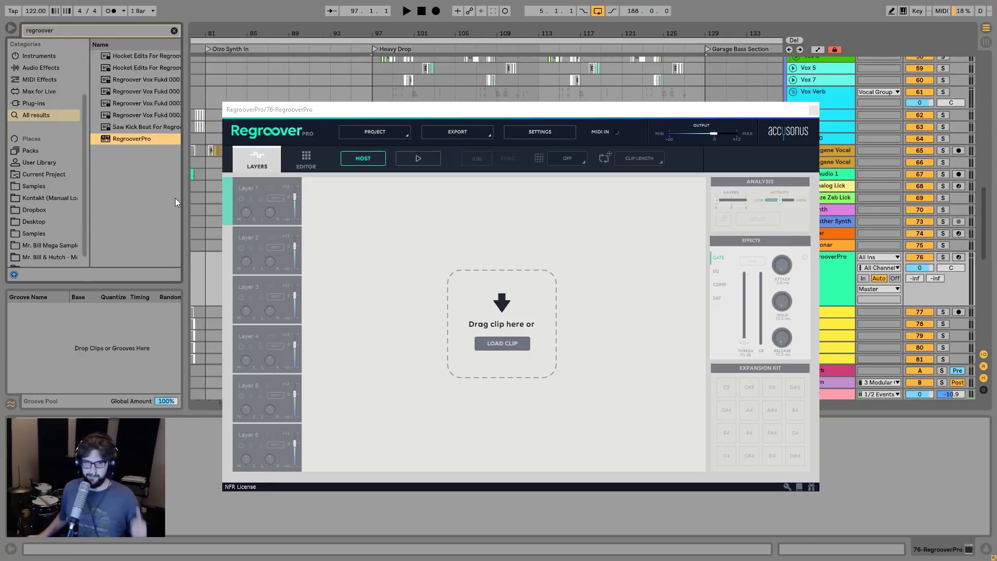
# Clear the browser search and expand the Drum Loops Rendered folder in the Mr. Bill & Hutch place.
pyautogui.click(55, 174)
pyautogui.scroll(-1, 52, 218)
pyautogui.click(49, 247)
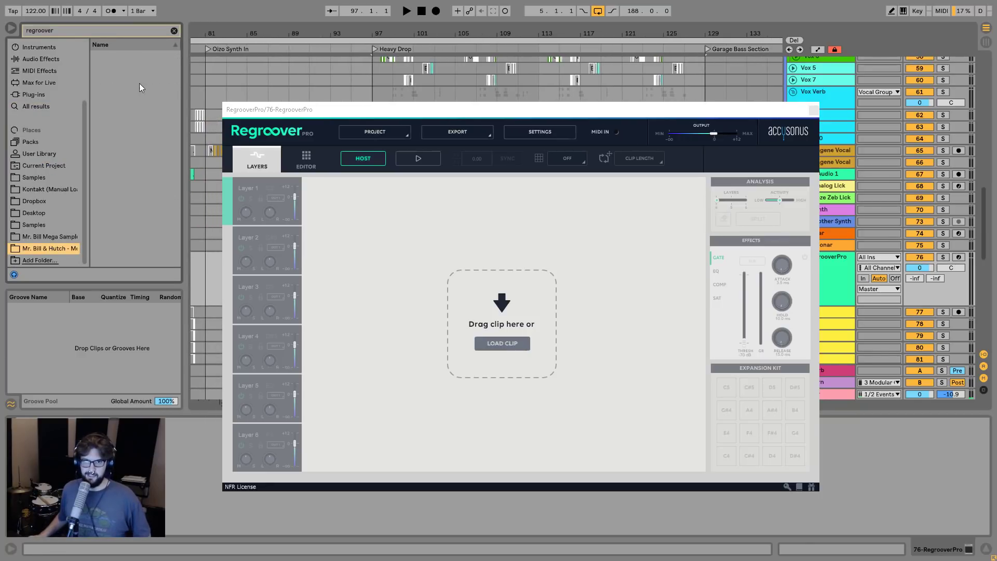
pyautogui.click(172, 31)
pyautogui.click(98, 70)
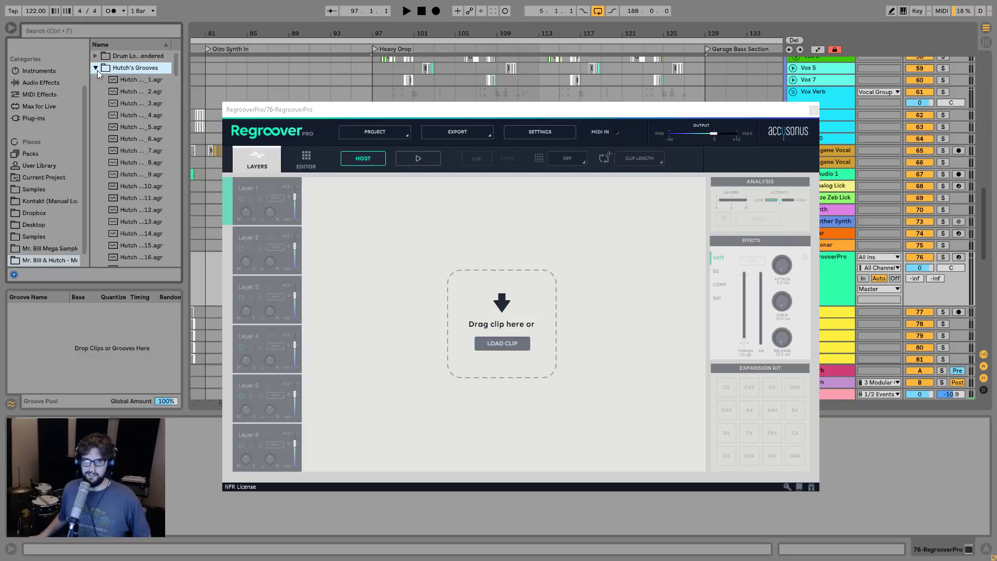
pyautogui.click(101, 58)
pyautogui.click(96, 55)
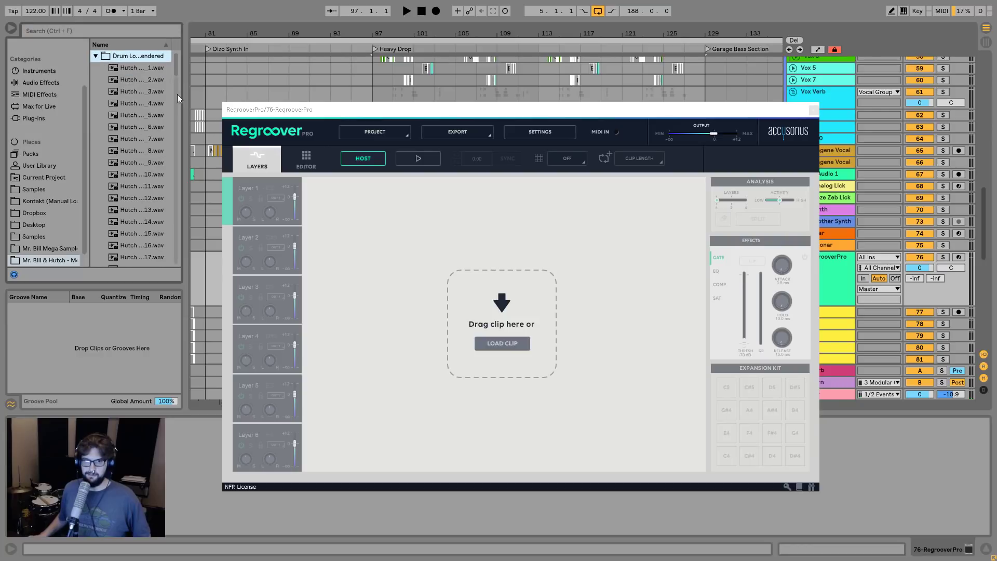
pyautogui.moveTo(185, 126); pyautogui.dragTo(245, 126)
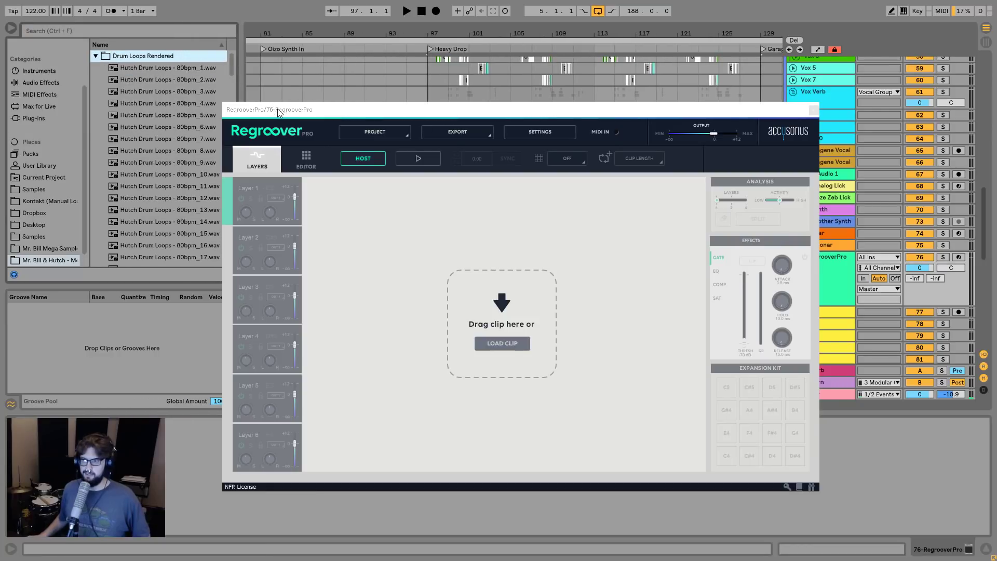
# Reset the master volume to 0 and load Hutch Drum Loops - 110bpm_15.wav from the browser into RegrooverPro.
pyautogui.scroll(-15, 164, 217)
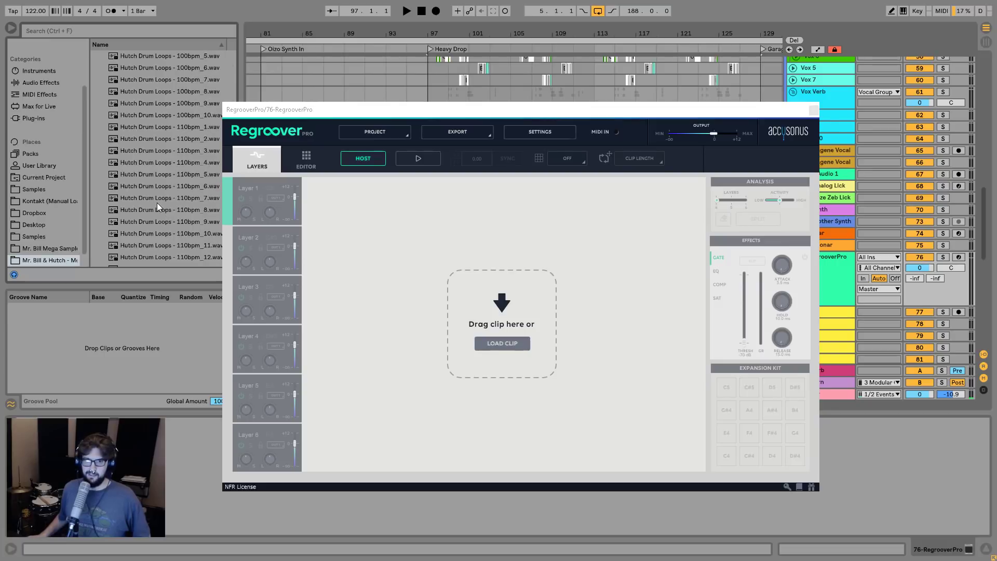
pyautogui.scroll(-3, 156, 202)
pyautogui.click(158, 198)
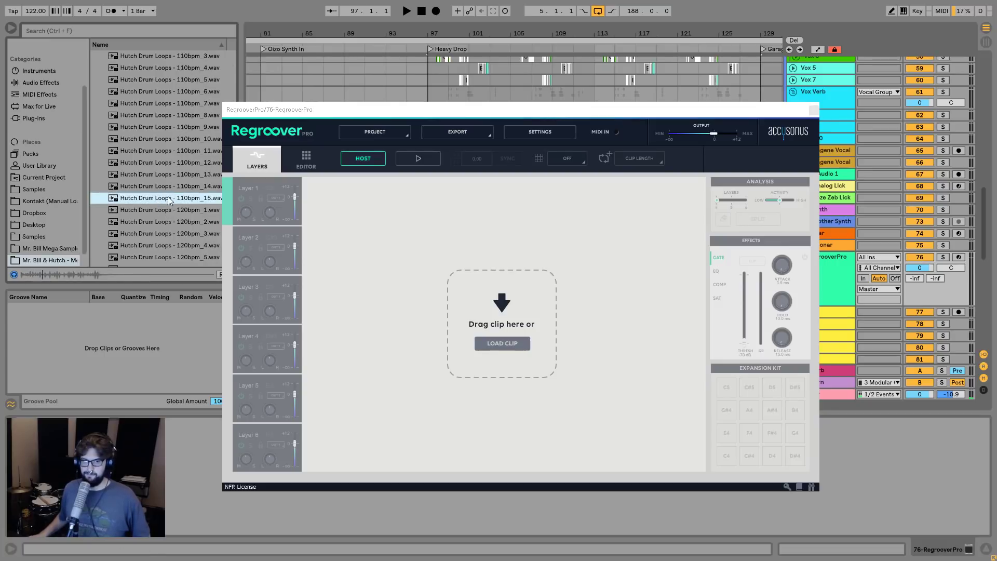
pyautogui.doubleClick(950, 396)
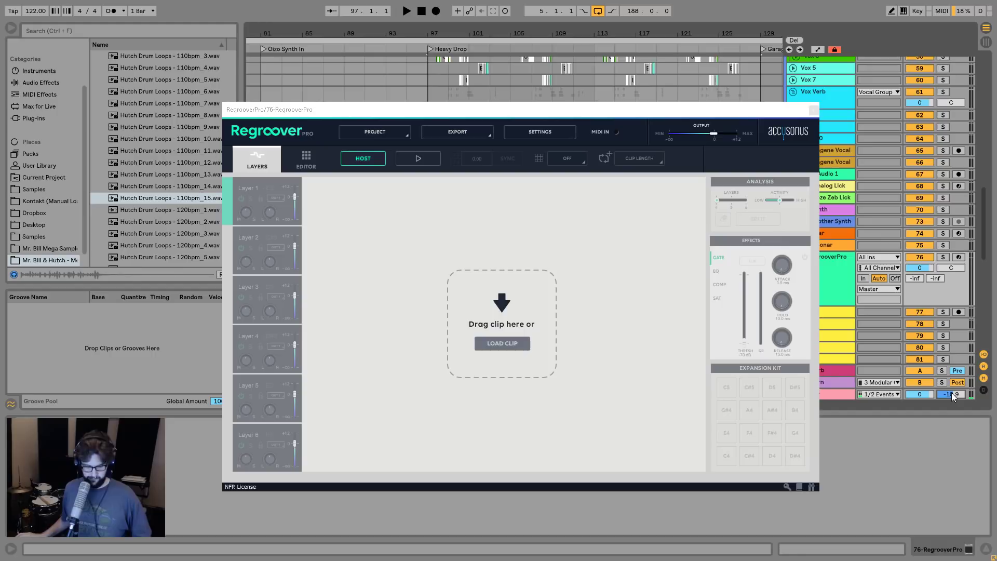
pyautogui.moveTo(166, 198); pyautogui.dragTo(475, 271)
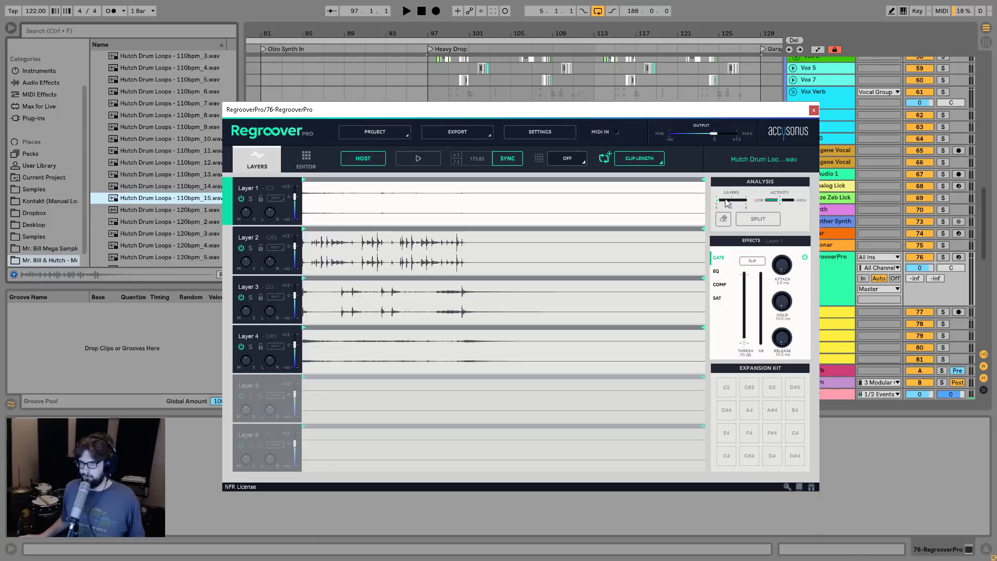
# Set the analysis to six layers and split the loaded drum loop again.
pyautogui.moveTo(726, 201); pyautogui.dragTo(748, 206)
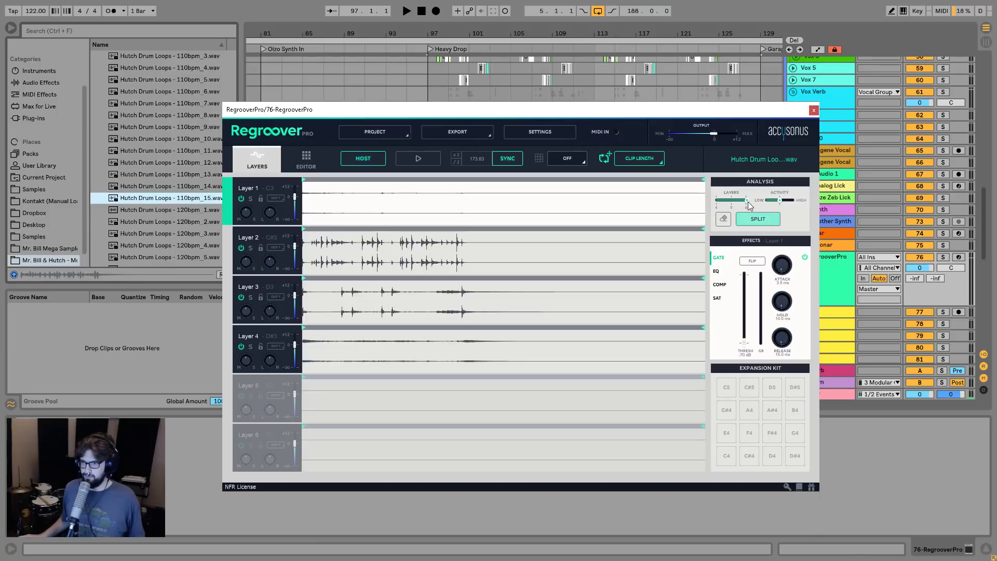
pyautogui.click(759, 218)
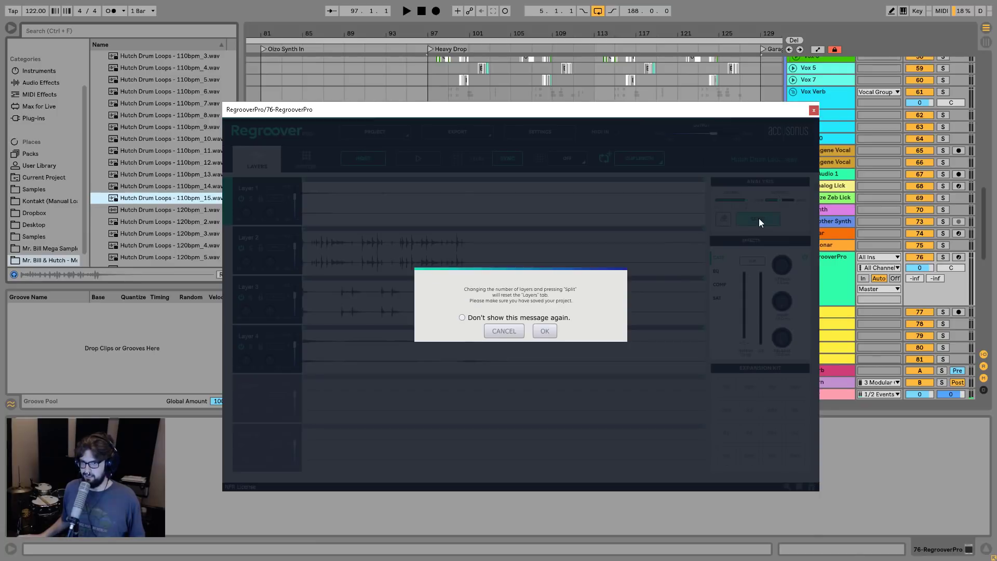
pyautogui.click(545, 330)
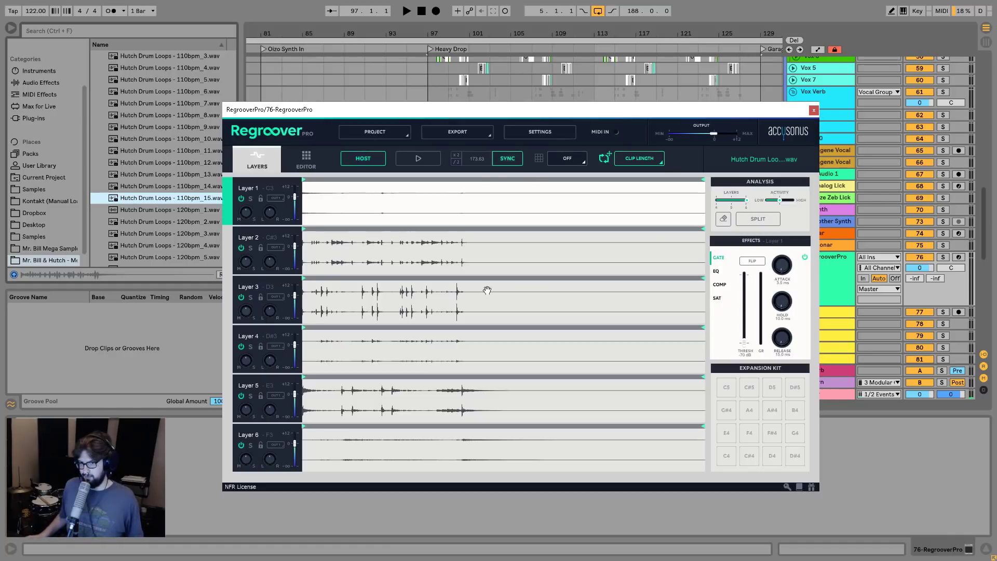
pyautogui.moveTo(460, 111); pyautogui.dragTo(433, 85)
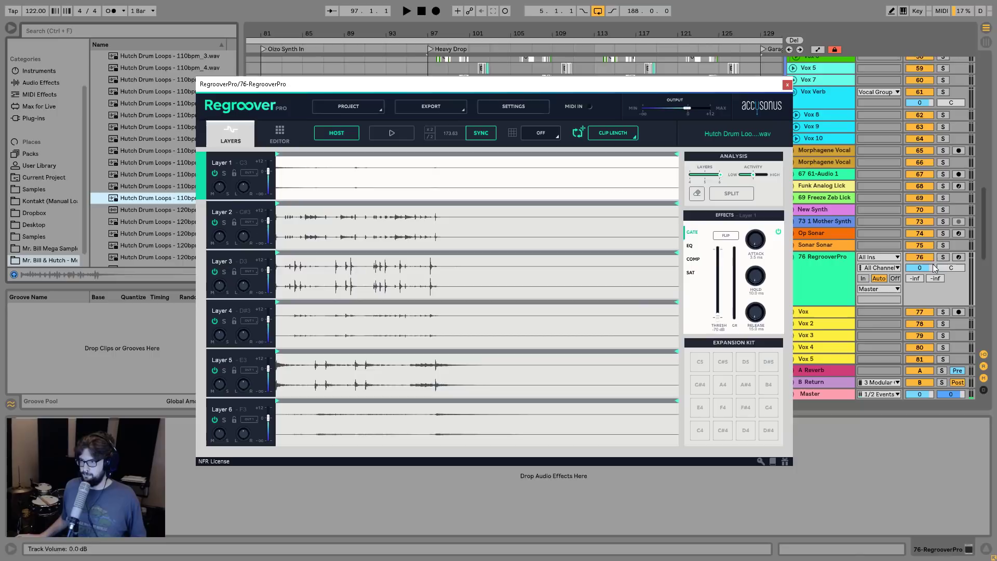
# Turn Regroover's tempo sync off and back on, and audition the split loop through host playback.
pyautogui.click(488, 133)
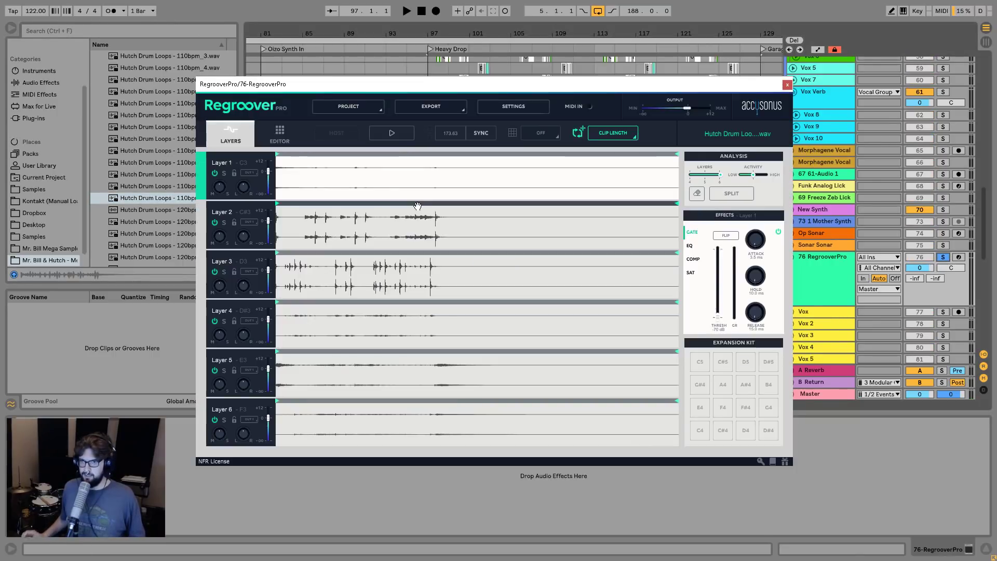
pyautogui.click(479, 136)
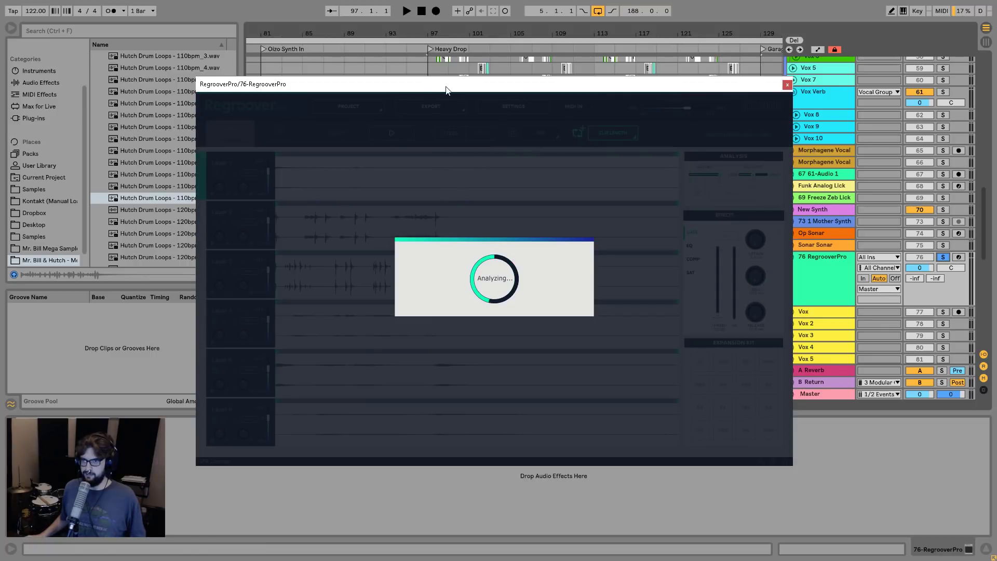
pyautogui.moveTo(445, 89); pyautogui.dragTo(445, 95)
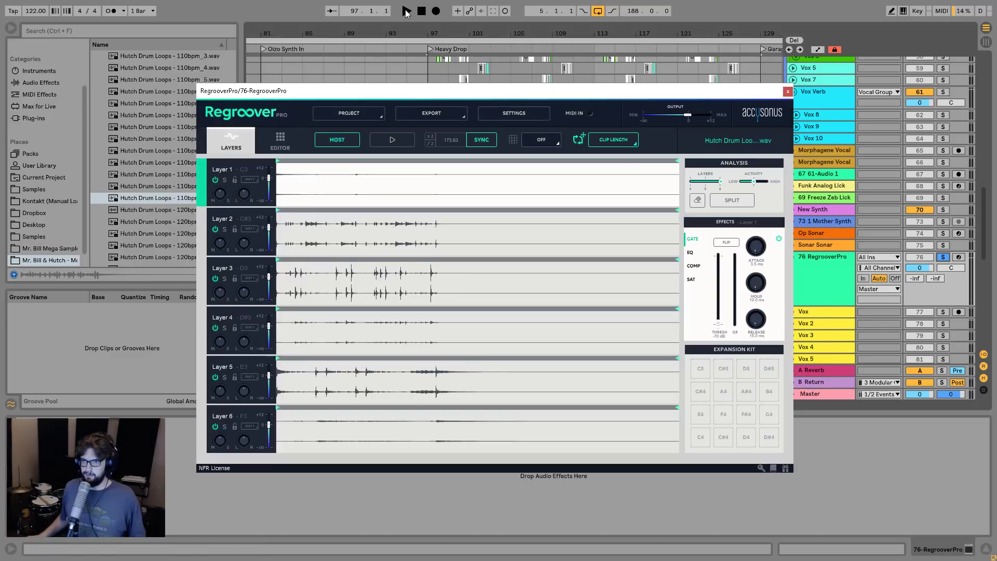
pyautogui.click(406, 11)
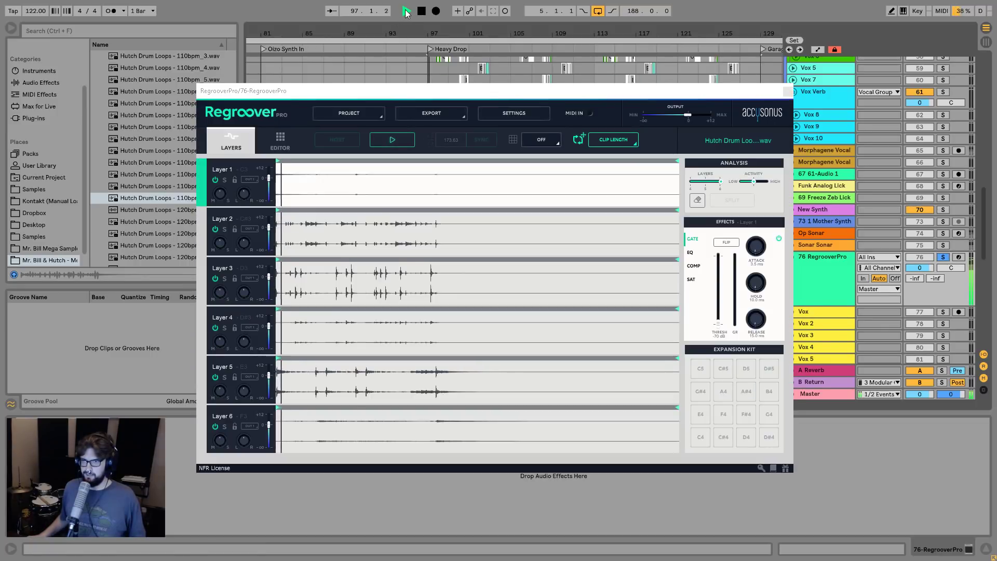
pyautogui.press('space')
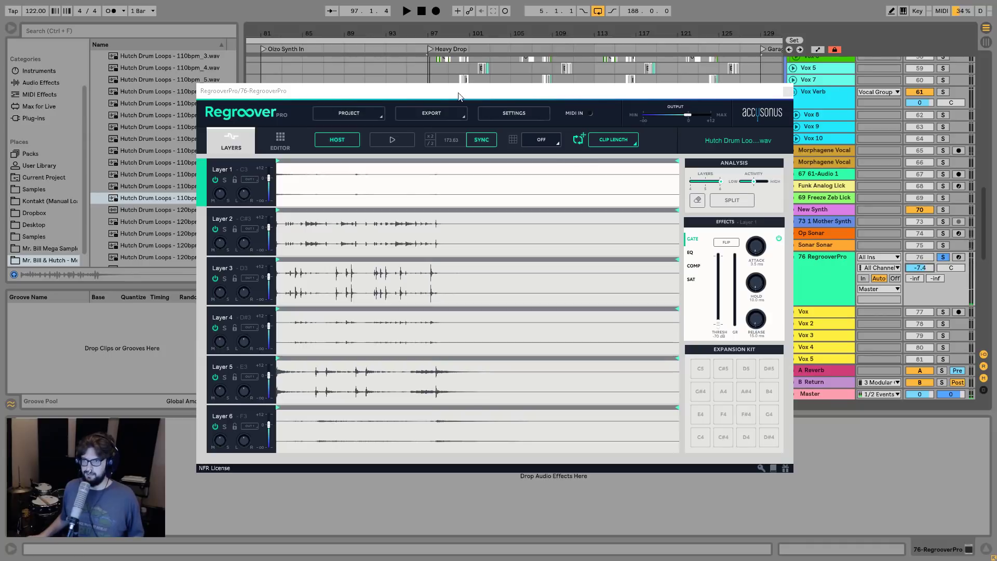
# Turn off Regroover's tempo sync and play the loop inside the plugin.
pyautogui.click(388, 139)
pyautogui.press('space')
pyautogui.press('space')
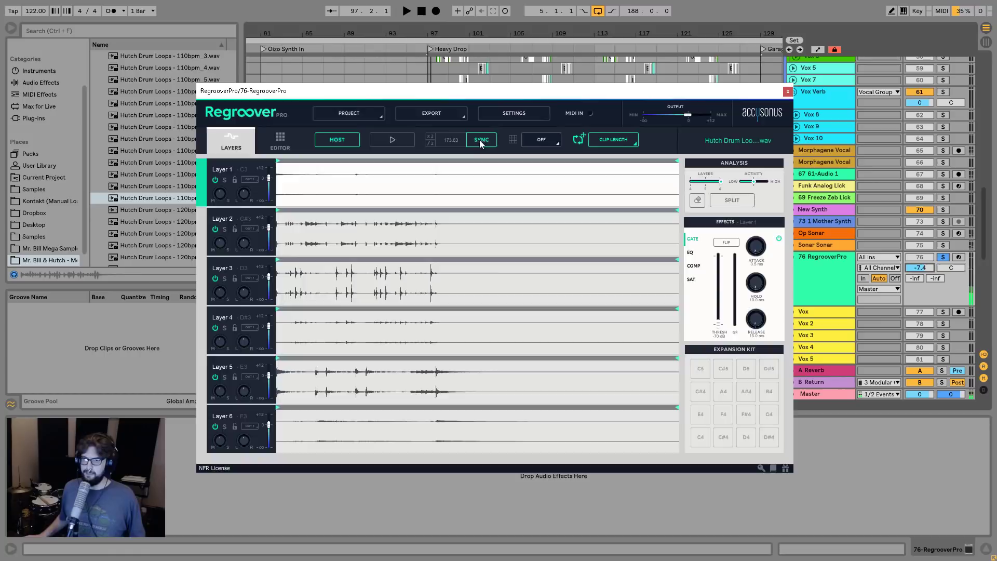
pyautogui.click(481, 140)
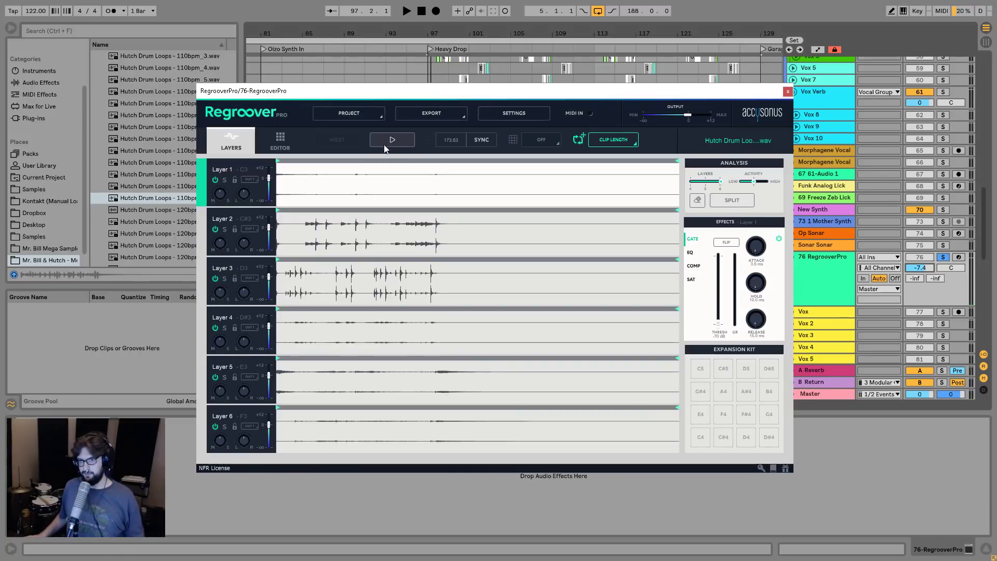
pyautogui.click(388, 139)
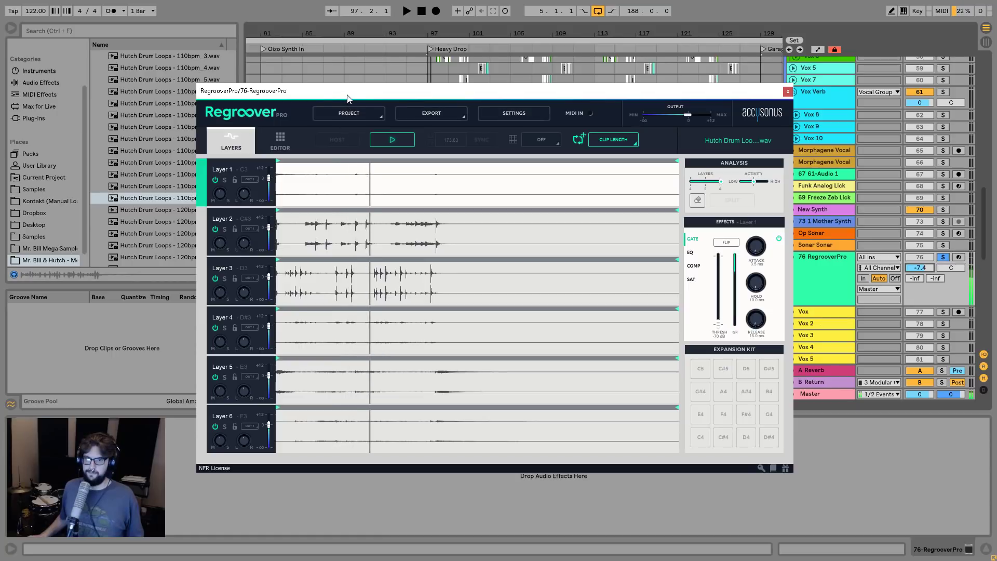
# Compare the original Hutch Drum Loops - 110bpm_15.wav preview in the browser with Regroover's layered playback.
pyautogui.moveTo(348, 99); pyautogui.dragTo(430, 97)
pyautogui.press('space')
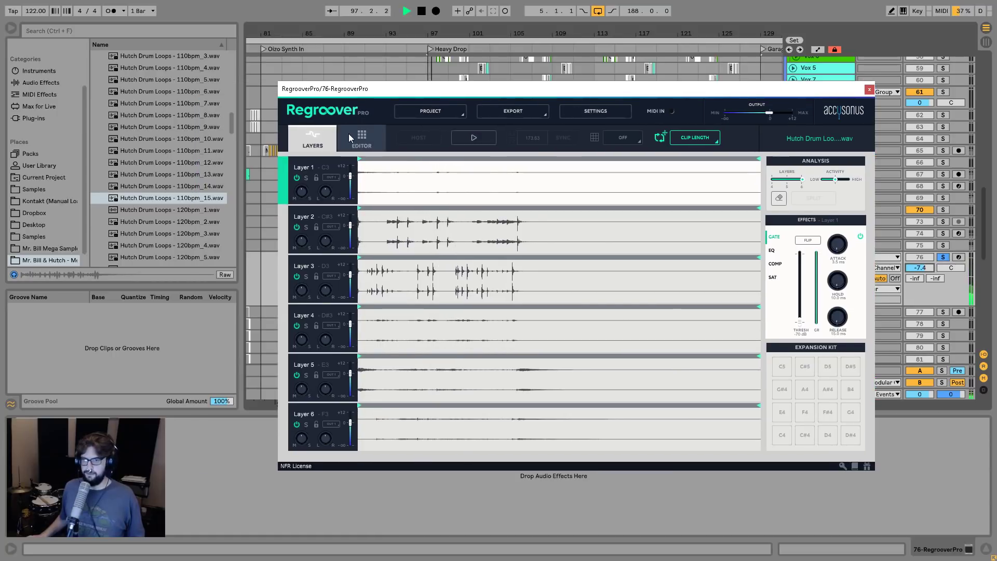
pyautogui.click(204, 198)
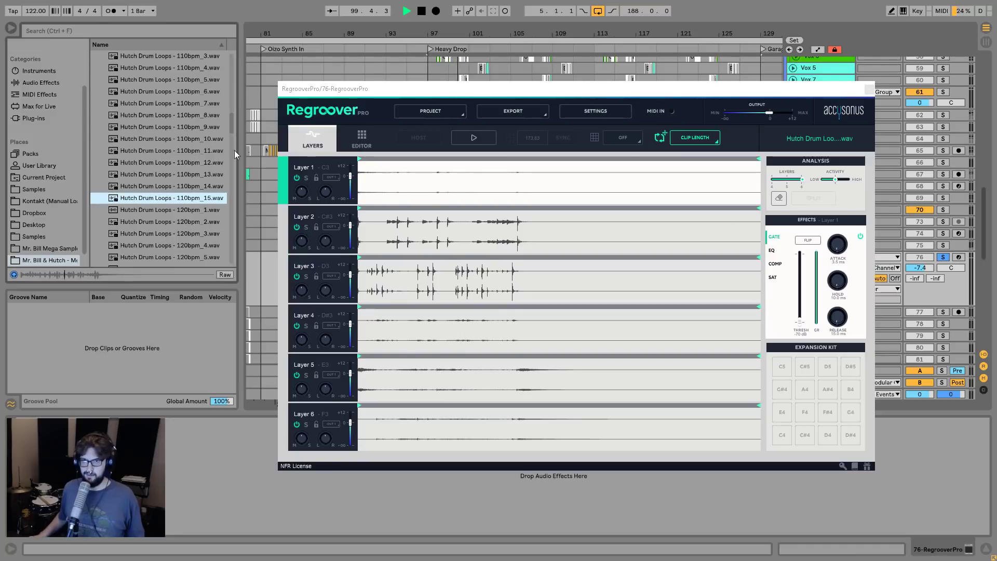
pyautogui.press('space')
pyautogui.click(167, 189)
pyautogui.click(163, 199)
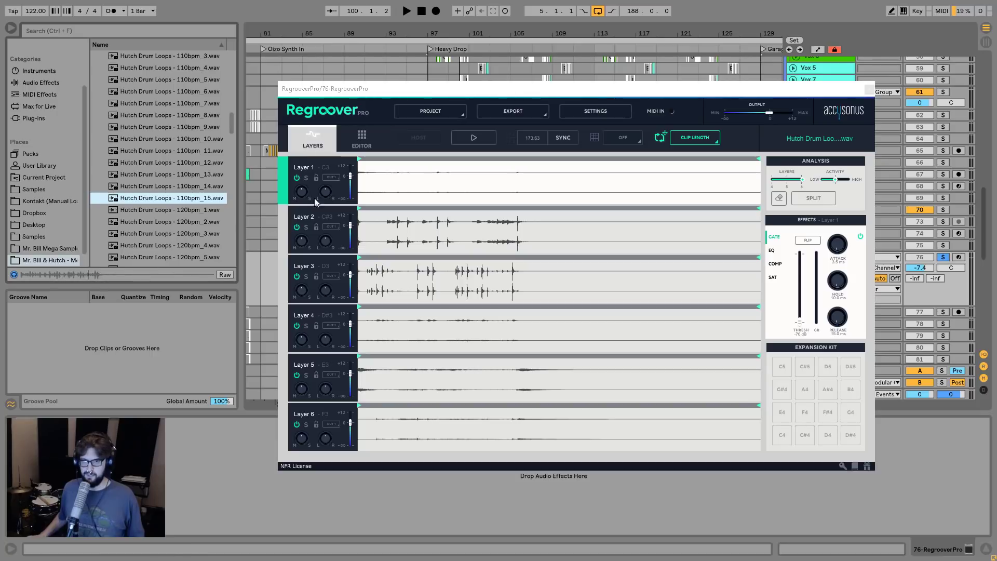
pyautogui.click(474, 138)
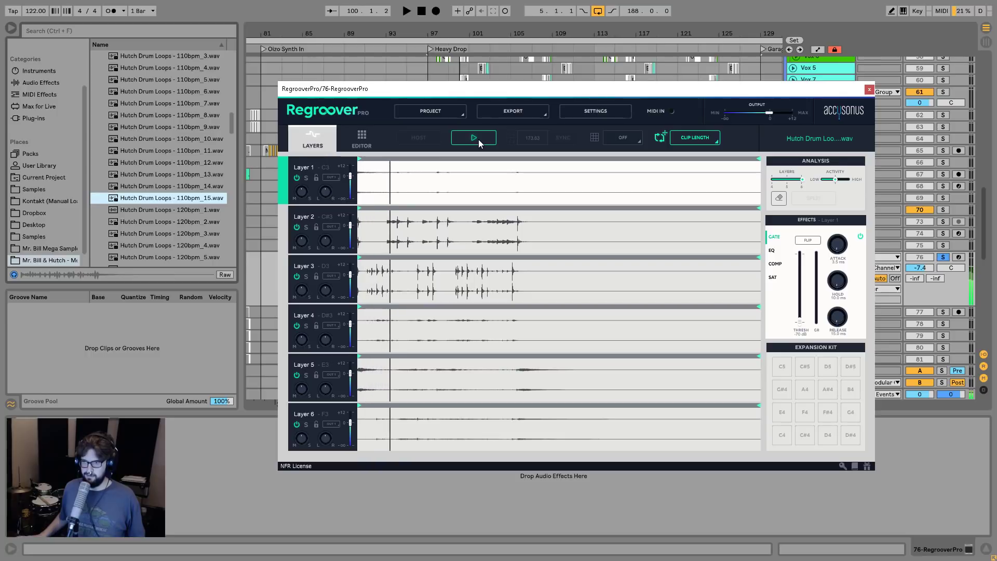
pyautogui.click(478, 138)
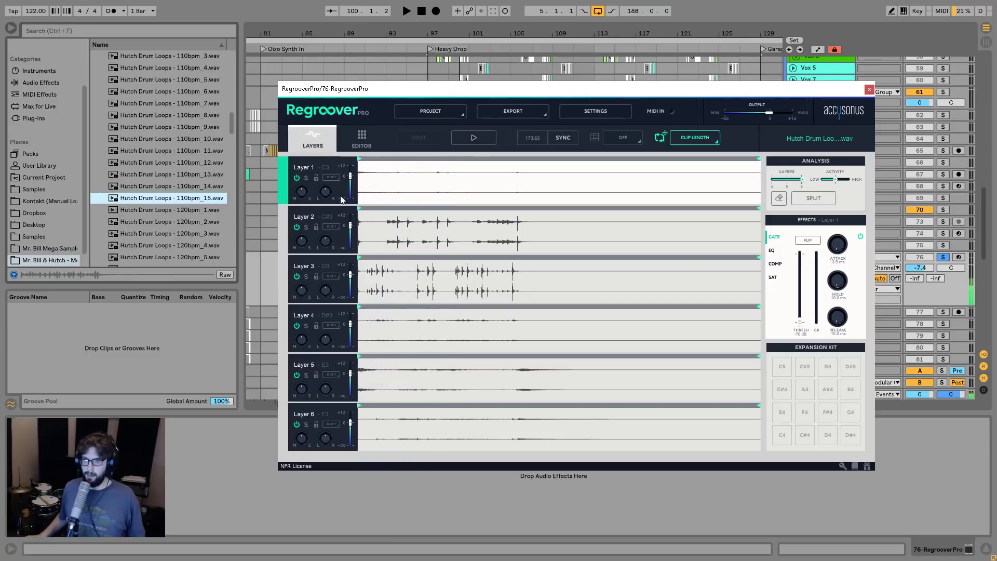
# Solo Layer 2 to audition it alone in the plugin, and unsolo it.
pyautogui.click(306, 229)
pyautogui.press('space')
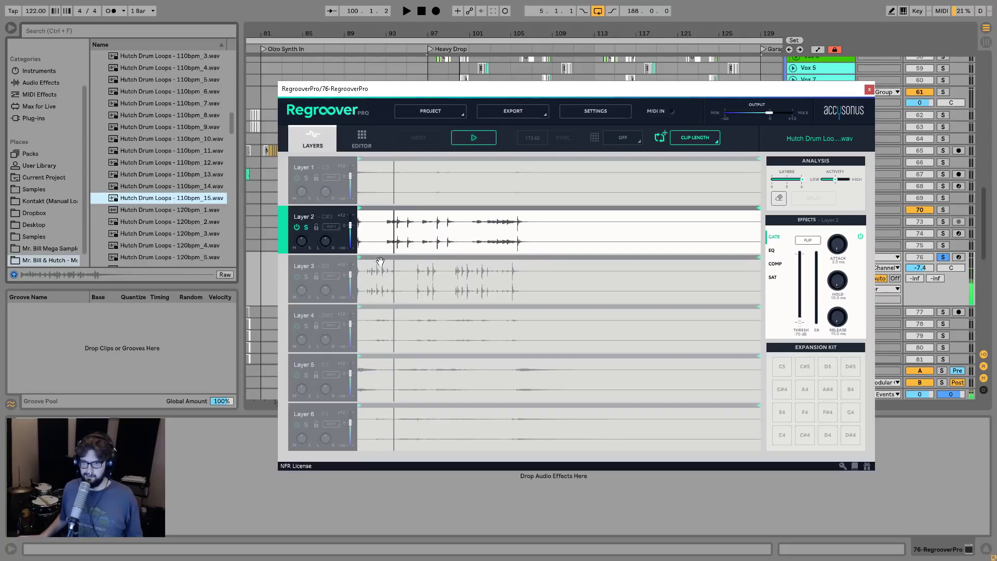
pyautogui.click(473, 138)
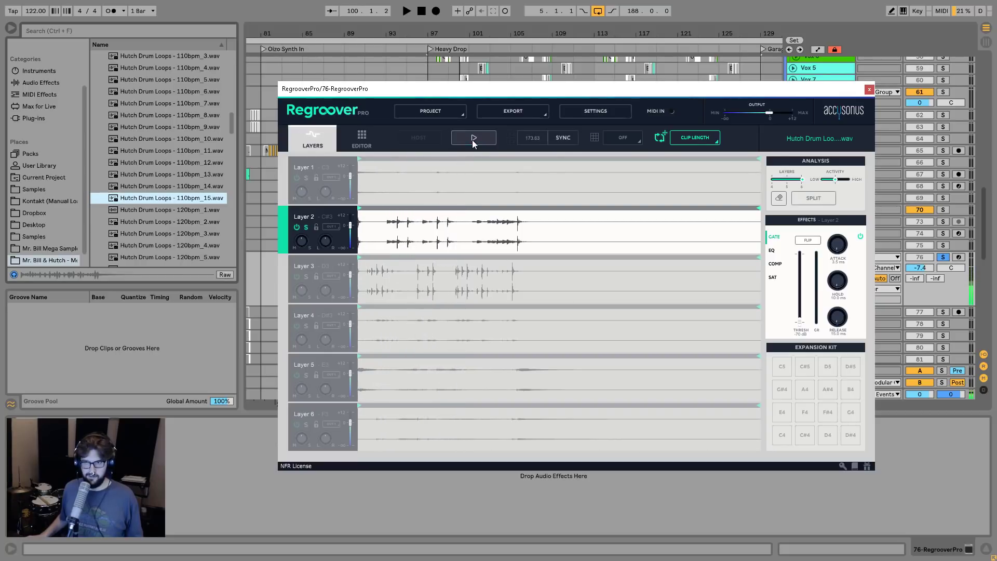
pyautogui.click(306, 227)
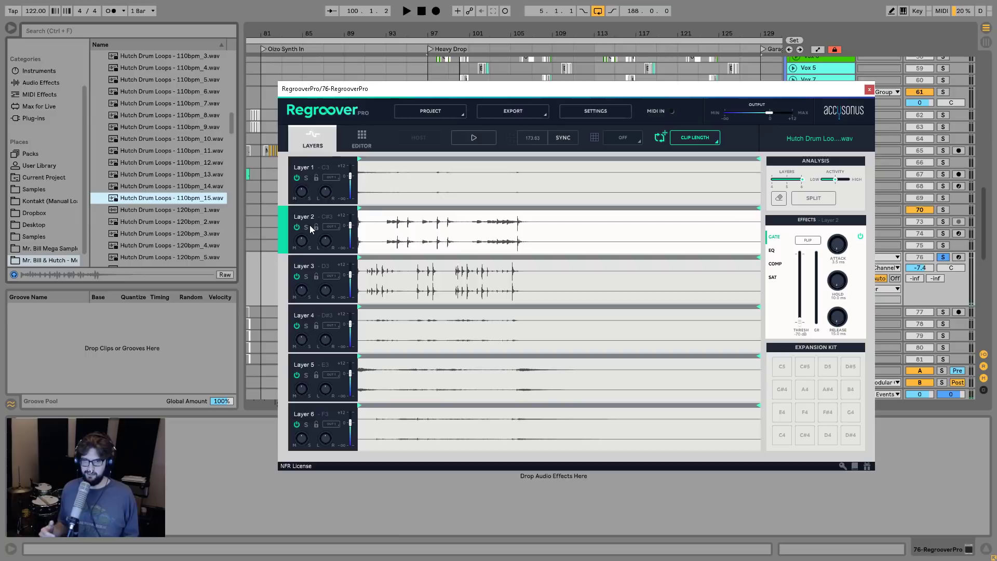
# Solo Layer 3 to audition it alone in the plugin, and unsolo it.
pyautogui.click(306, 279)
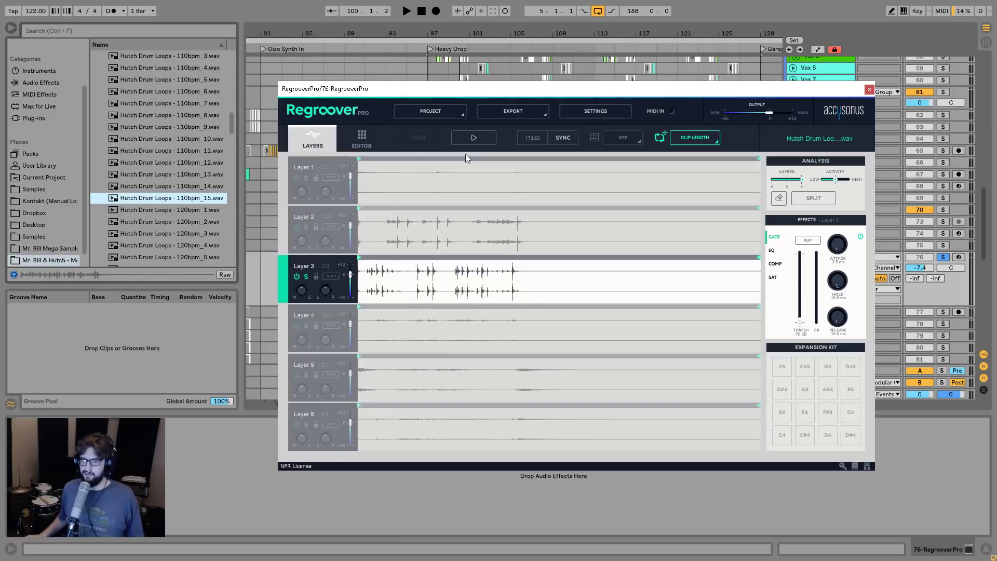
pyautogui.click(474, 138)
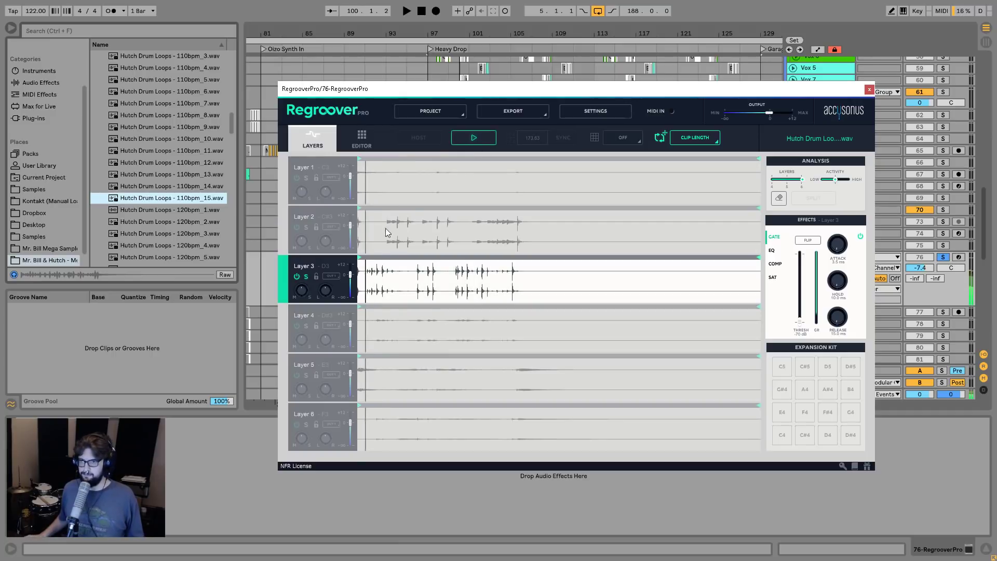
pyautogui.click(306, 276)
pyautogui.press('space')
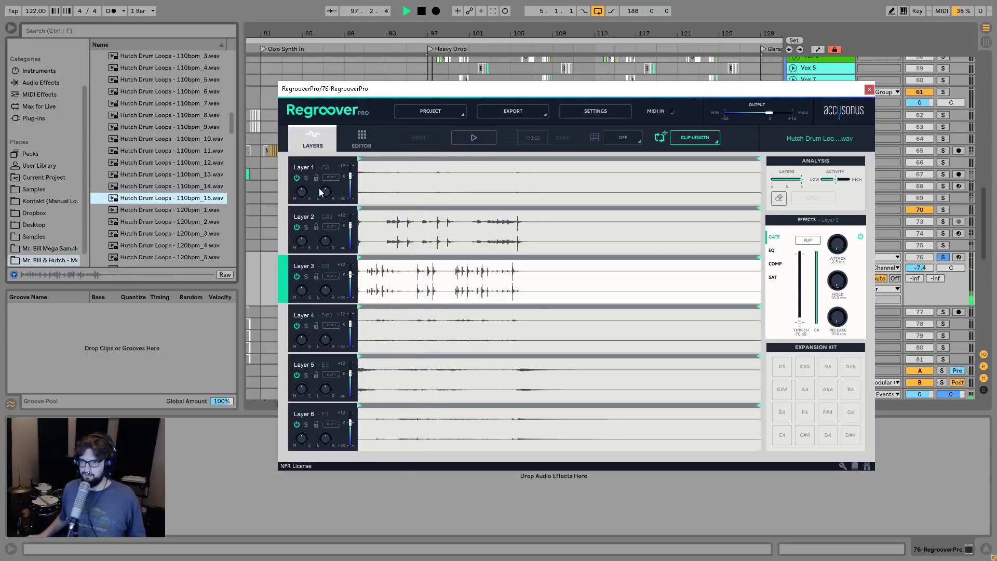
# Solo Layer 1 and play it alone inside the plugin.
pyautogui.click(307, 177)
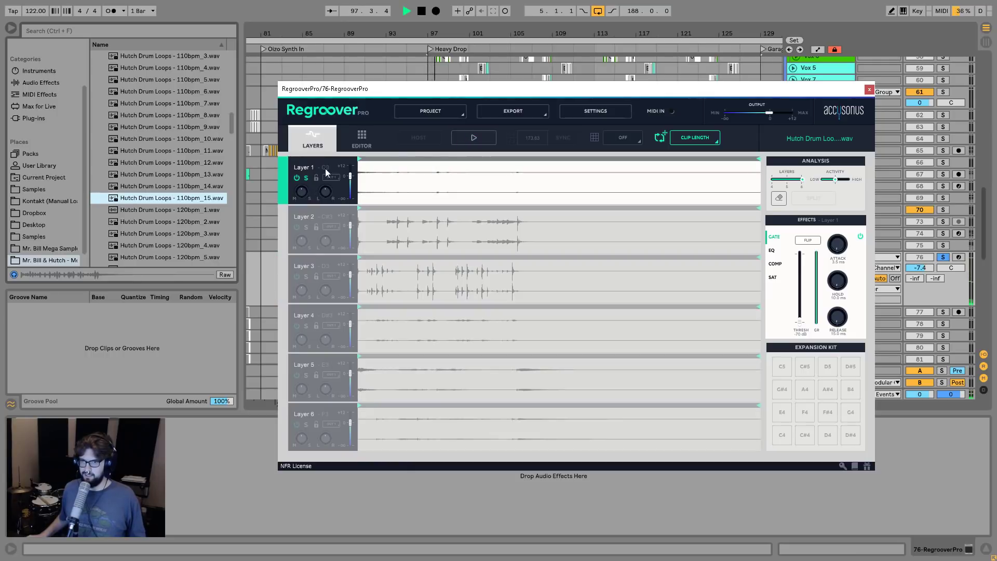
pyautogui.click(453, 141)
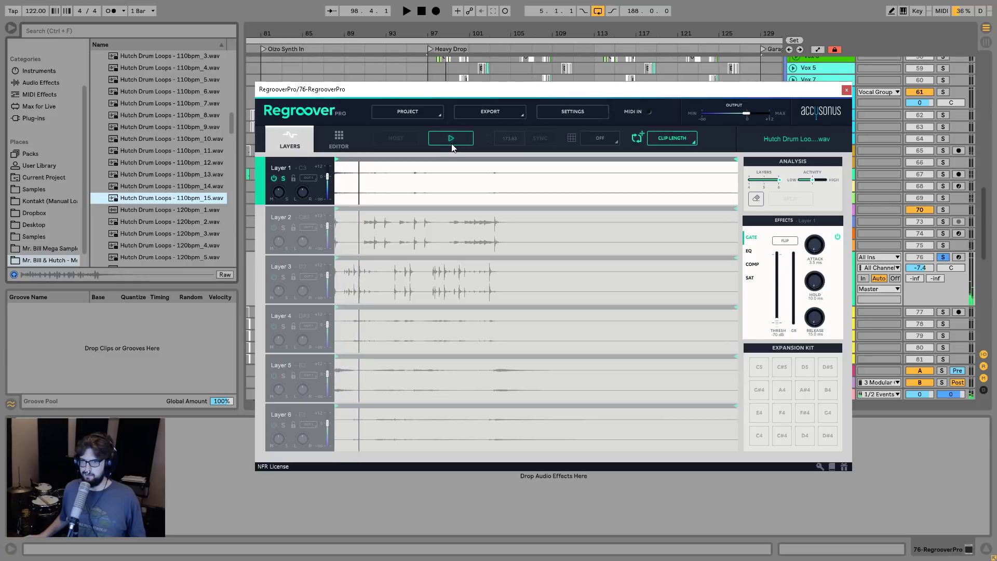
pyautogui.click(452, 143)
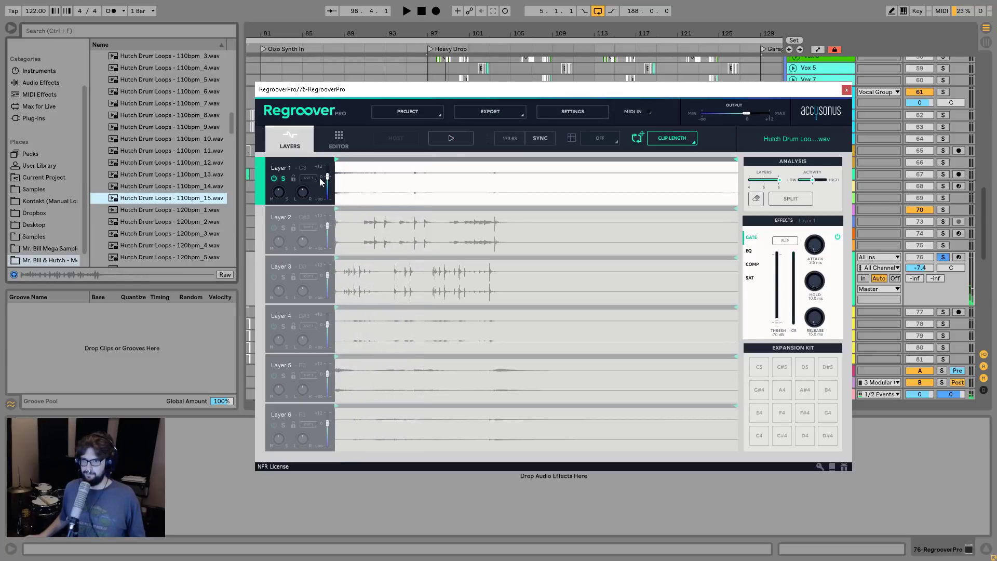
# Solo Layer 4 instead, audition it alone in the plugin, and unsolo it.
pyautogui.click(291, 332)
pyautogui.click(452, 139)
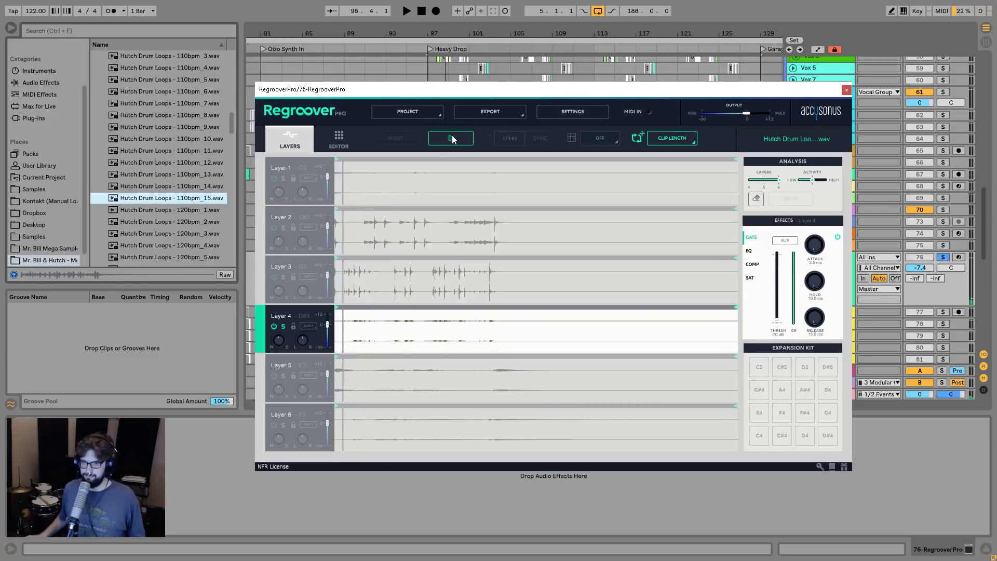
pyautogui.click(283, 327)
pyautogui.click(465, 139)
# Solo Layer 5, stop Live's transport, audition the layer alone in the plugin, and unsolo it.
pyautogui.press('space')
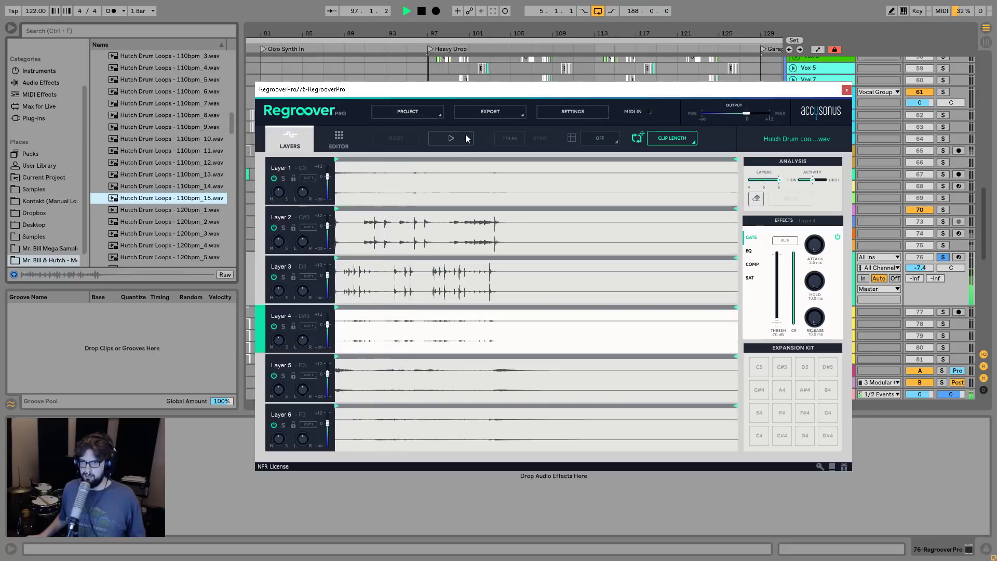
pyautogui.click(284, 374)
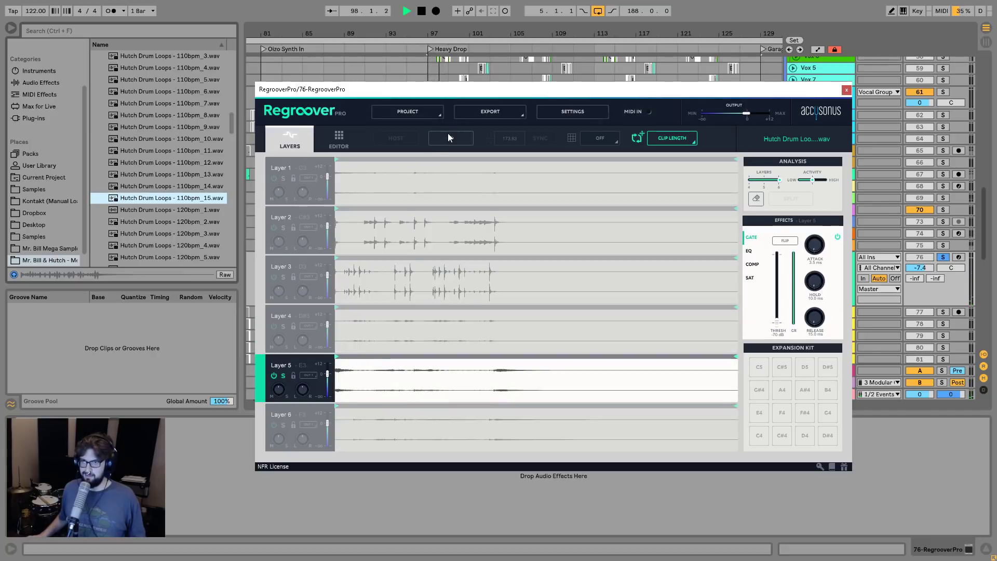
pyautogui.click(421, 12)
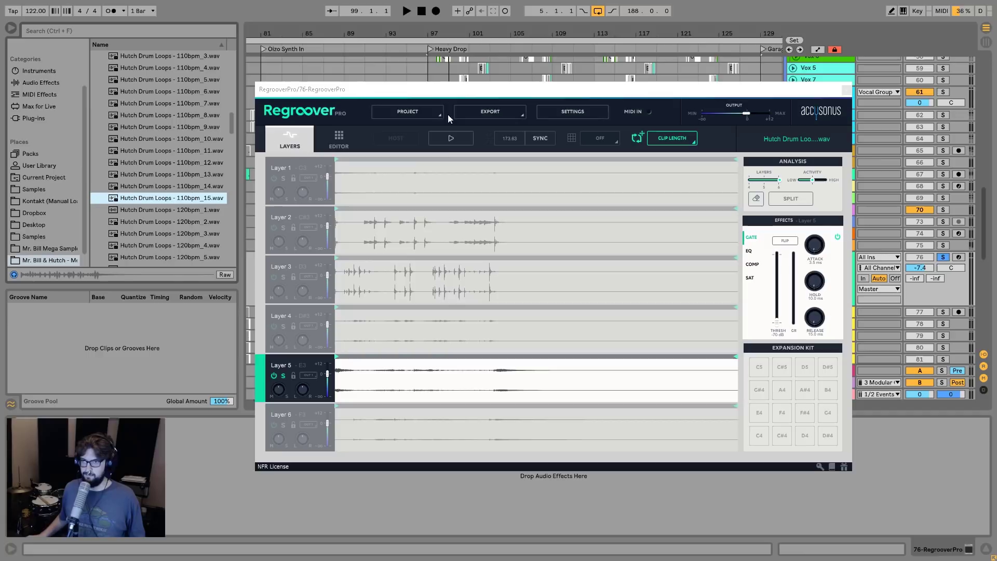
pyautogui.click(450, 138)
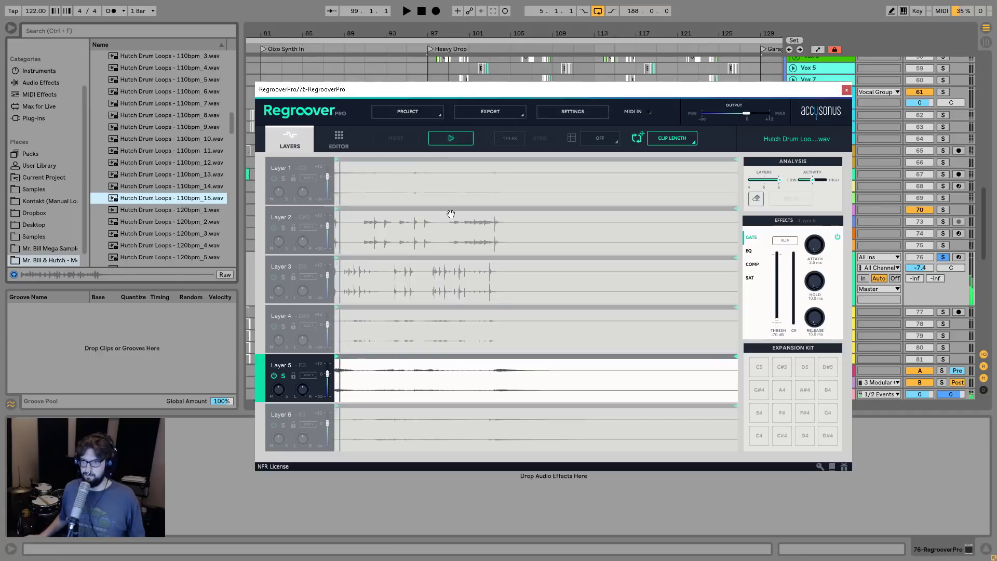
pyautogui.click(451, 138)
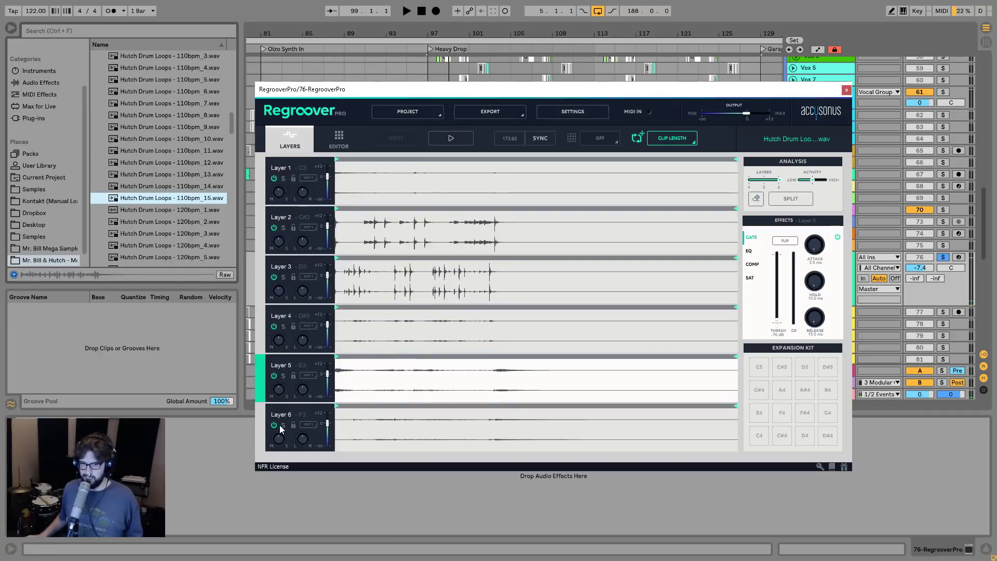
# Solo Layer 6 to audition it alone in the plugin, and unsolo it.
pyautogui.click(280, 425)
pyautogui.click(441, 135)
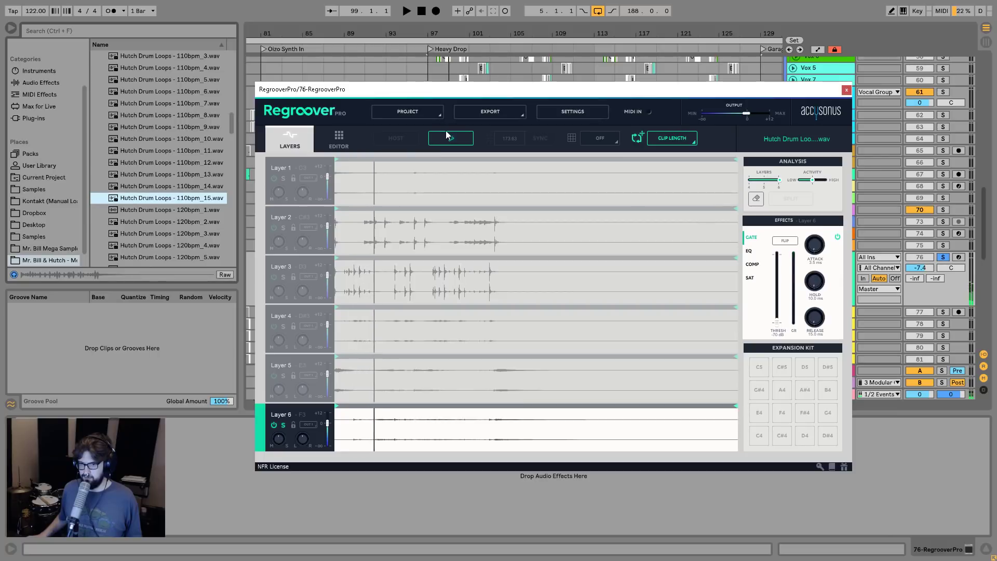
pyautogui.click(450, 138)
pyautogui.click(286, 424)
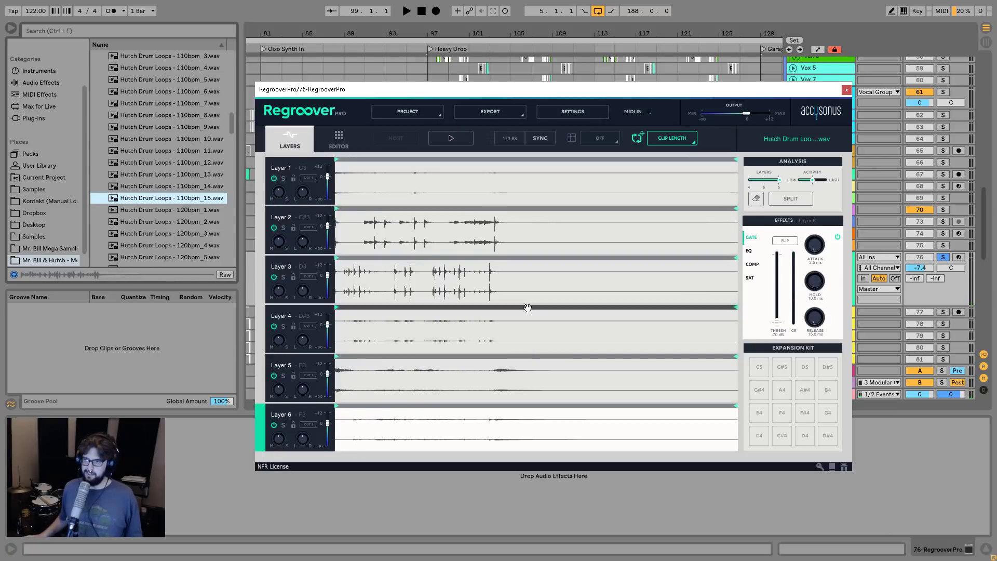
# Select each layer in turn from Layer 5 up to Layer 1 to view its own effects section.
pyautogui.click(259, 386)
pyautogui.click(261, 333)
pyautogui.click(260, 284)
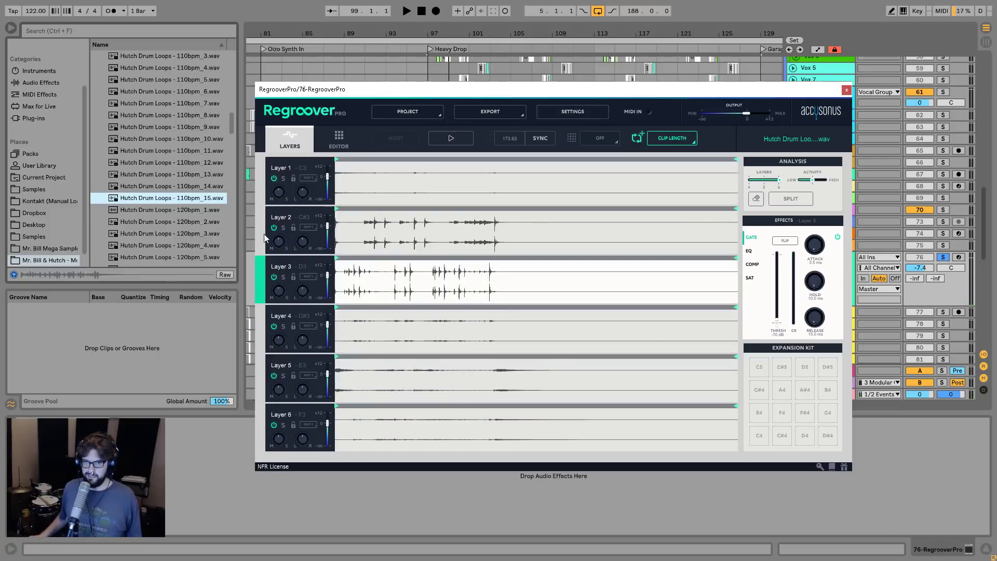
pyautogui.click(262, 235)
pyautogui.click(261, 187)
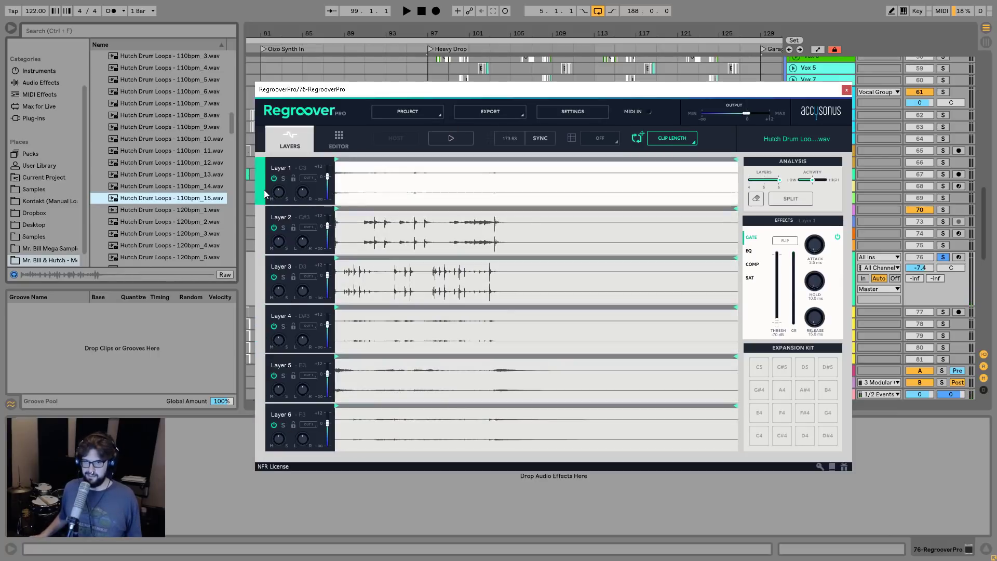
# Look through Layer 1's Gate, EQ, Comp and Sat effects, ending on the Gate settings.
pyautogui.click(751, 251)
pyautogui.click(754, 266)
pyautogui.click(751, 279)
pyautogui.click(752, 265)
pyautogui.click(750, 251)
pyautogui.click(751, 238)
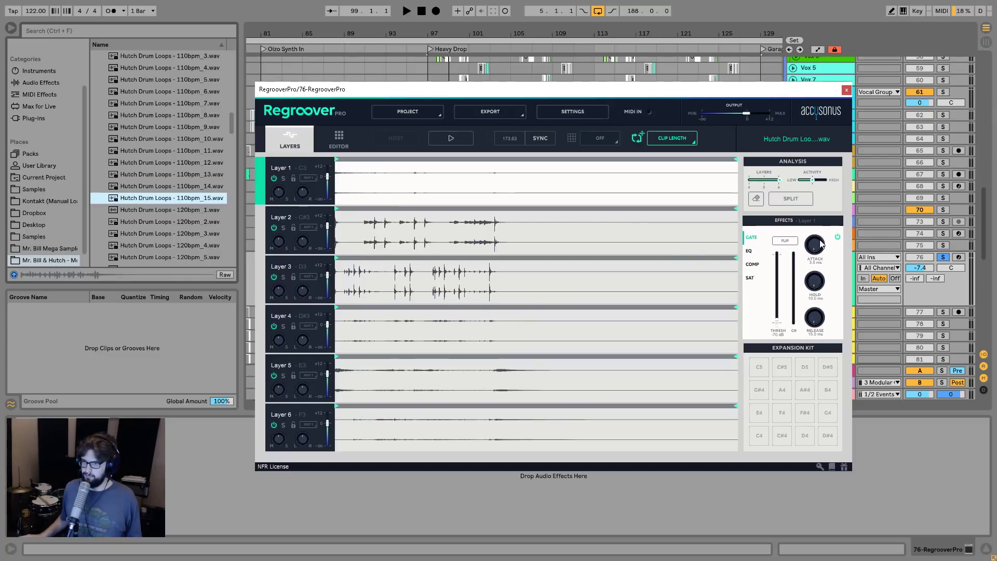
pyautogui.click(750, 278)
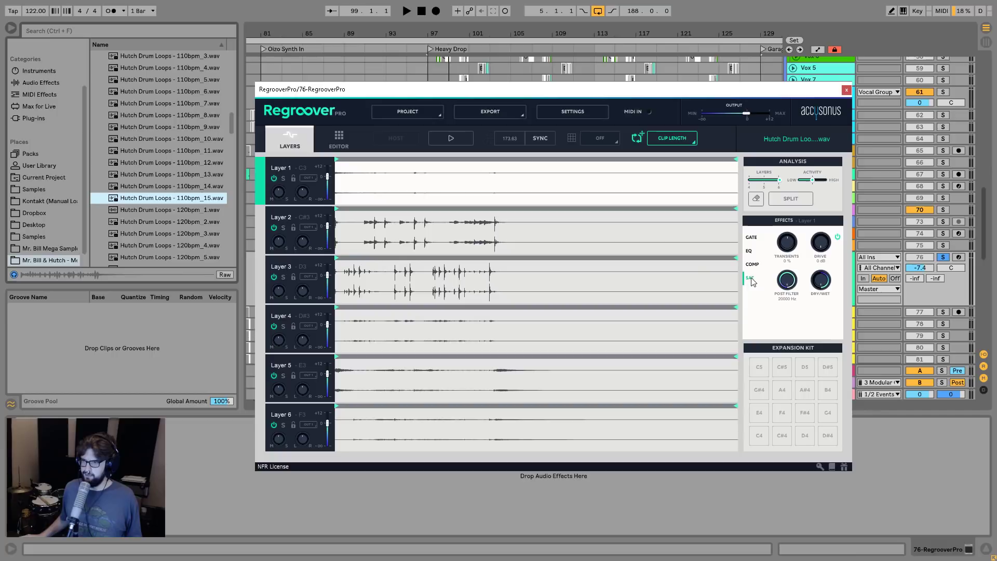
pyautogui.click(752, 264)
pyautogui.click(753, 237)
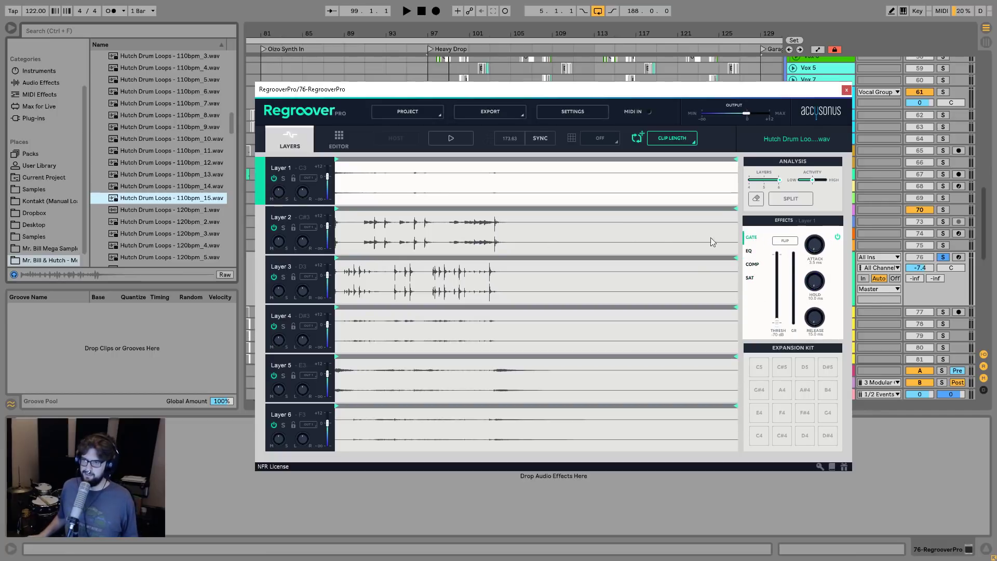
# Sweep the analysis Activity setting from low to high and return it to the middle.
pyautogui.click(799, 180)
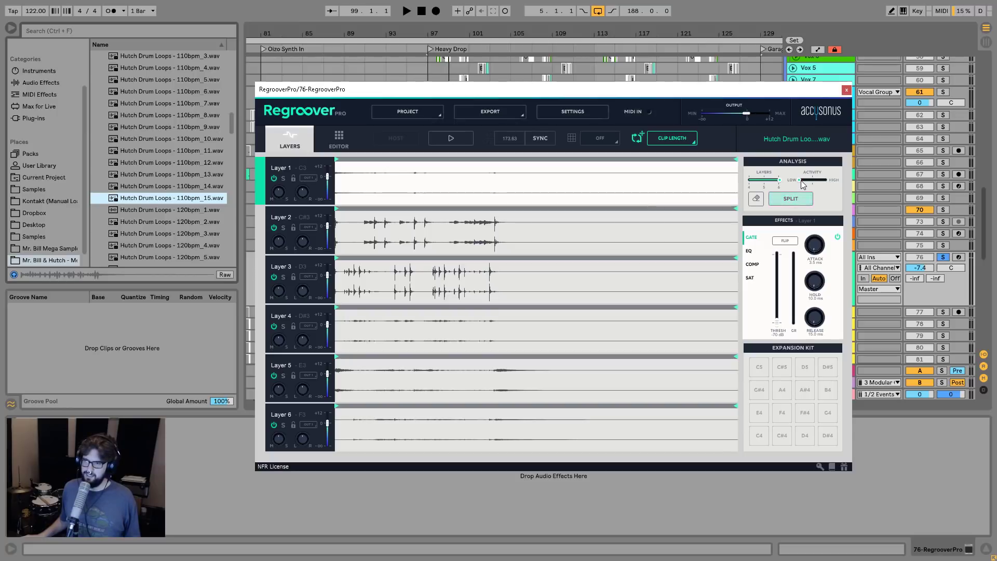
pyautogui.moveTo(801, 179); pyautogui.dragTo(840, 176)
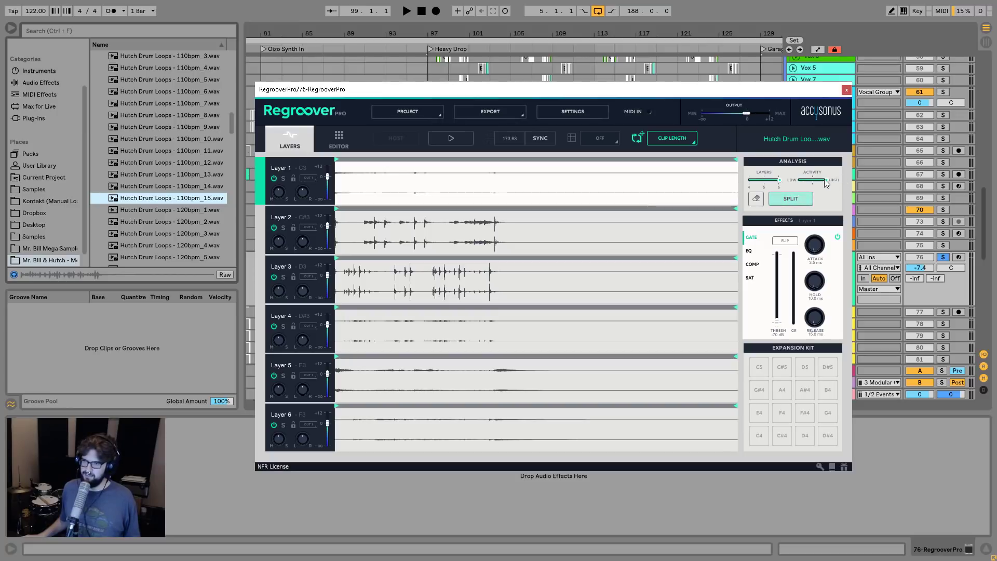
pyautogui.moveTo(825, 178); pyautogui.dragTo(813, 180)
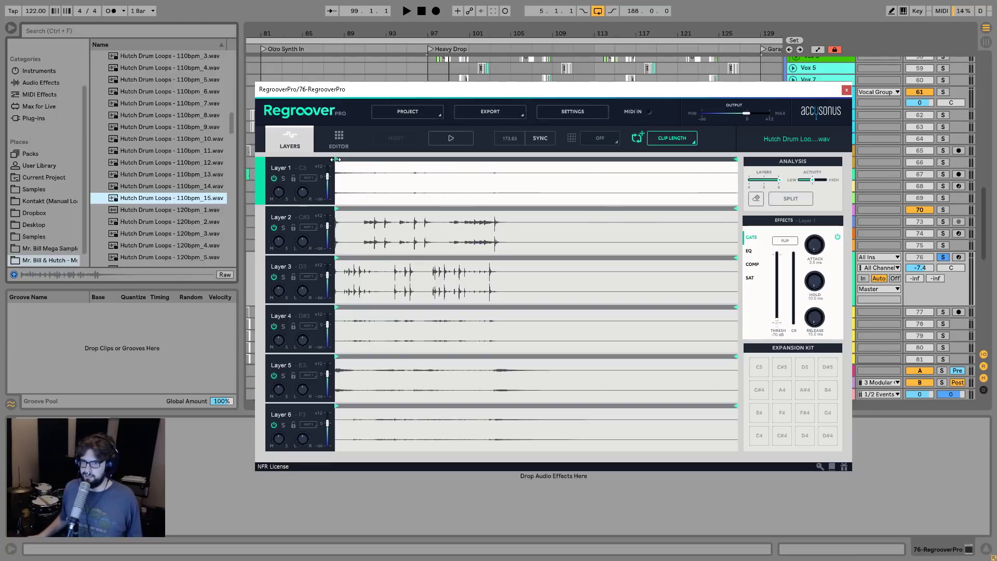
# Shorten the loop regions of Layers 1 to 3: Layer 1 to its opening, Layers 2 and 3 to short groups of hits mid-loop.
pyautogui.moveTo(337, 160)
pyautogui.mouseDown()
pyautogui.moveTo(367, 166)
pyautogui.moveTo(354, 167)
pyautogui.mouseUp()
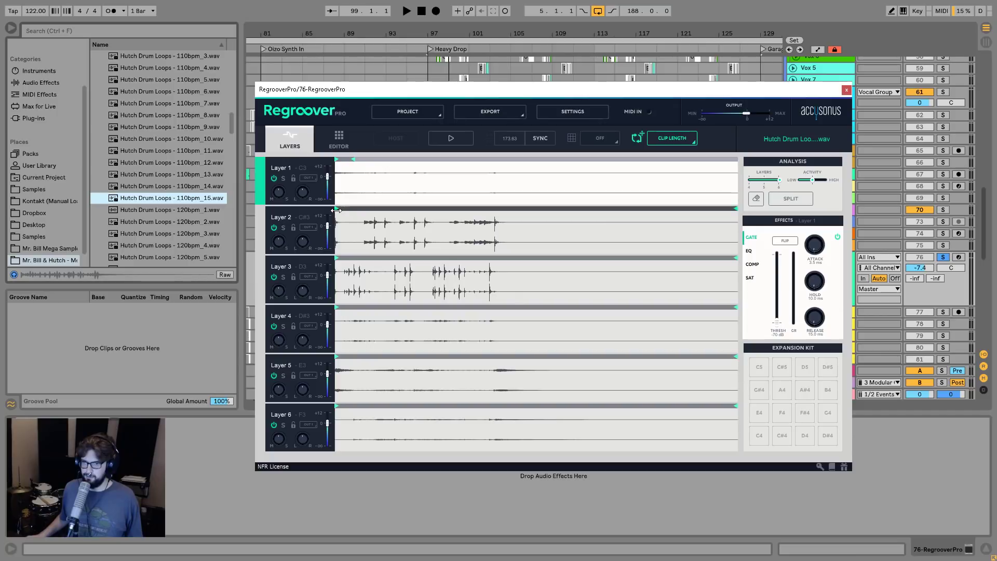
pyautogui.moveTo(337, 208); pyautogui.dragTo(364, 211)
pyautogui.moveTo(737, 210)
pyautogui.mouseDown()
pyautogui.moveTo(385, 211)
pyautogui.moveTo(394, 210)
pyautogui.mouseUp()
pyautogui.moveTo(336, 258); pyautogui.dragTo(395, 256)
pyautogui.moveTo(737, 257); pyautogui.dragTo(421, 258)
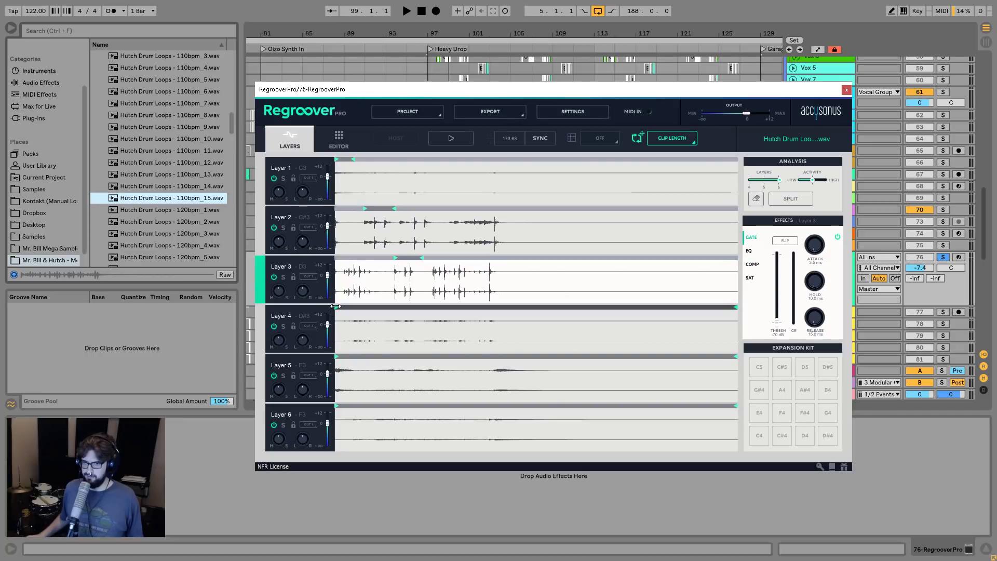
# Narrow the loop regions of Layers 4 and 5 around the last hit and Layer 6 to its opening, and play the result.
pyautogui.moveTo(335, 306); pyautogui.dragTo(521, 307)
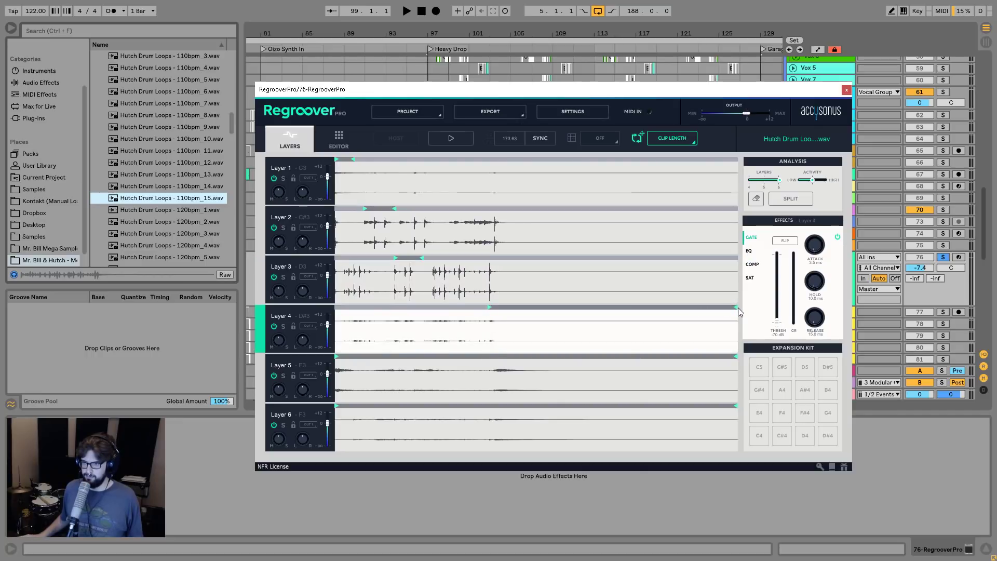
pyautogui.moveTo(737, 307); pyautogui.dragTo(509, 308)
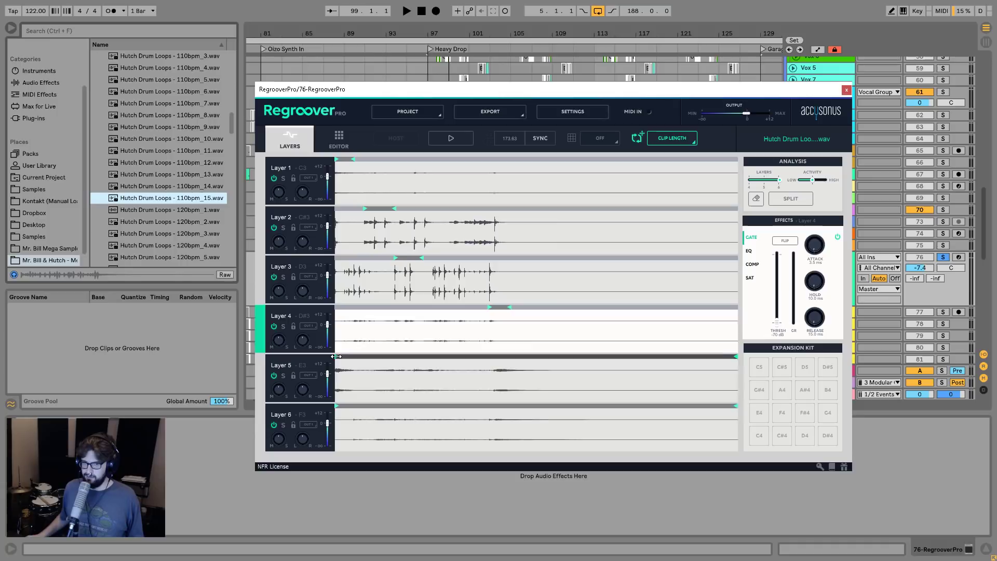
pyautogui.moveTo(336, 356); pyautogui.dragTo(494, 356)
pyautogui.moveTo(736, 357); pyautogui.dragTo(515, 356)
pyautogui.moveTo(735, 405); pyautogui.dragTo(353, 405)
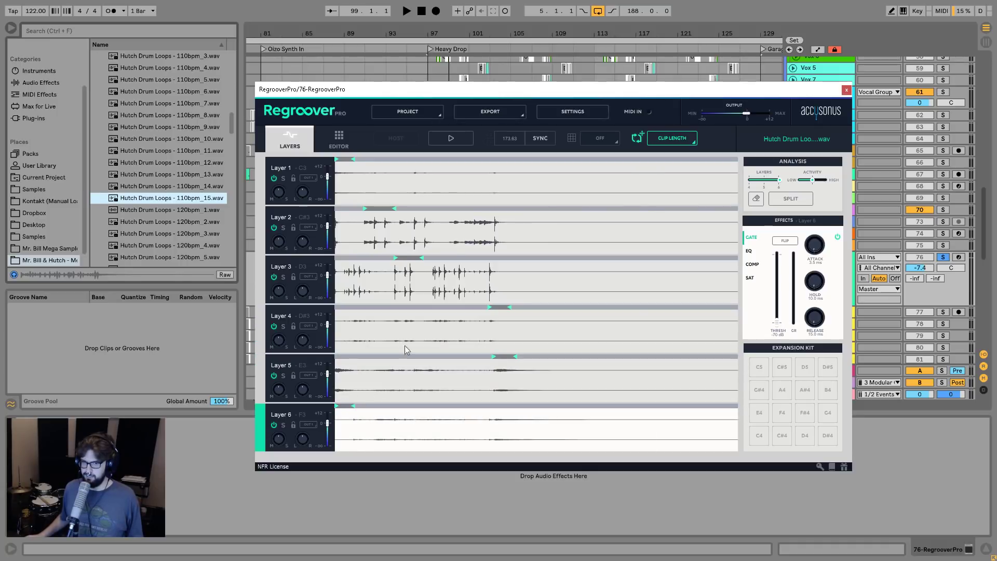
pyautogui.click(456, 139)
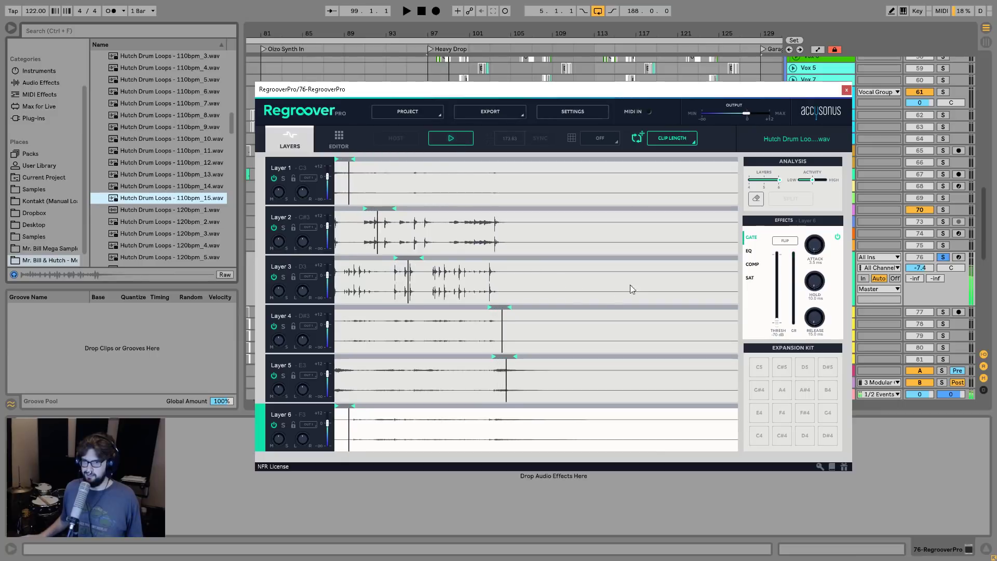
pyautogui.click(453, 139)
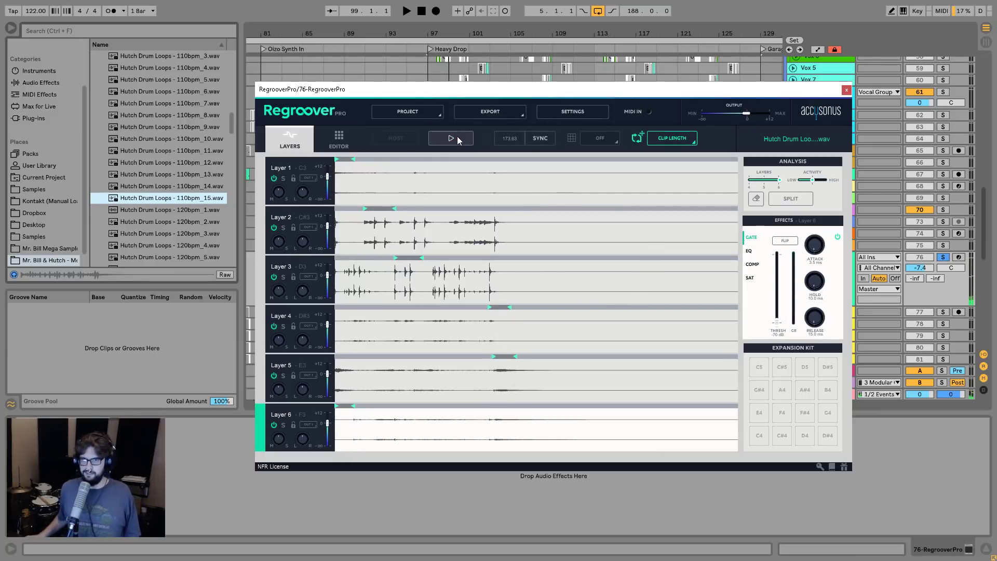
# Adjust the left/right panning of Layers 1 to 5 individually.
pyautogui.click(301, 242)
pyautogui.click(304, 190)
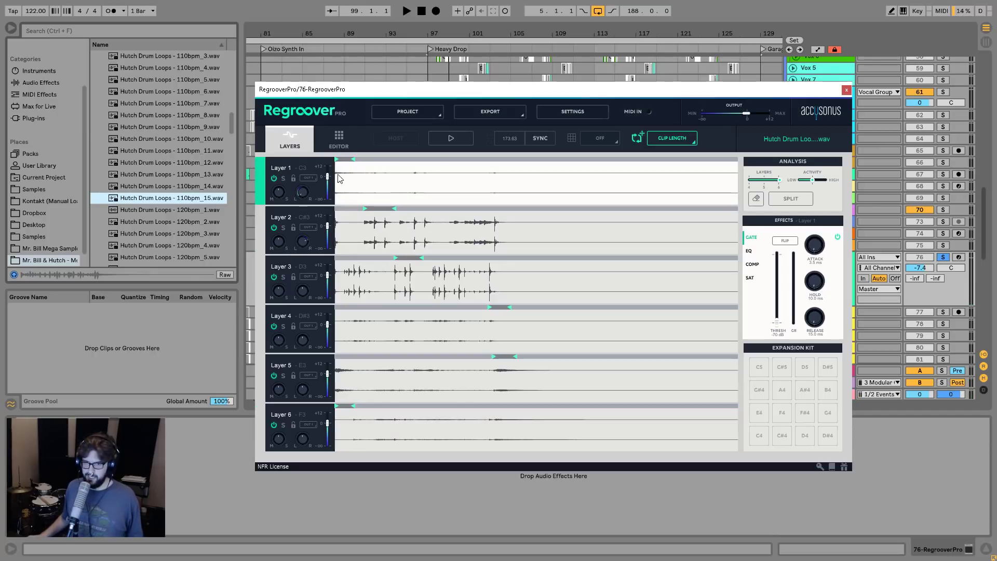
pyautogui.click(301, 297)
pyautogui.click(305, 339)
pyautogui.click(310, 387)
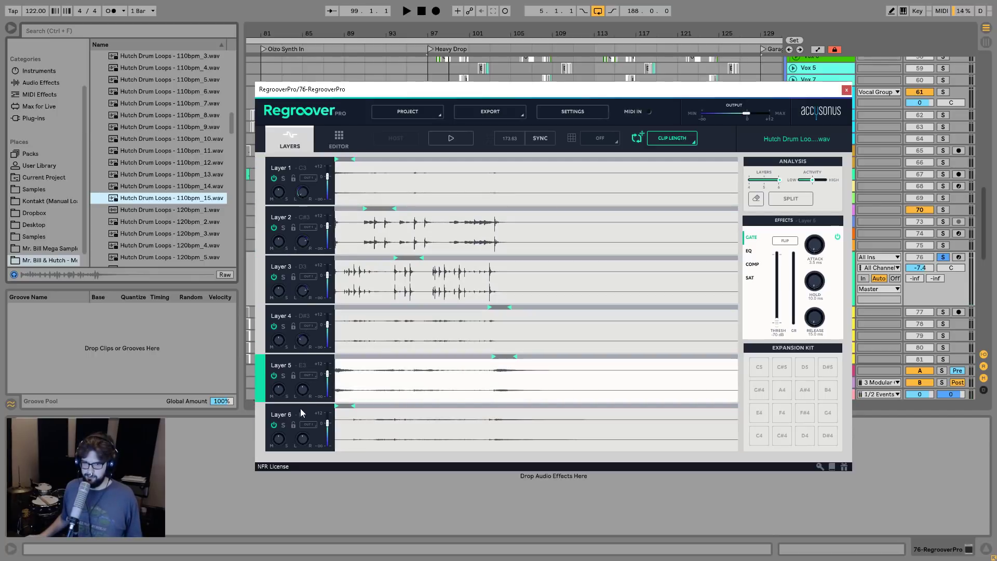
pyautogui.click(308, 419)
# Adjust the volume levels of Layers 5, 4, 3 and 2.
pyautogui.click(326, 378)
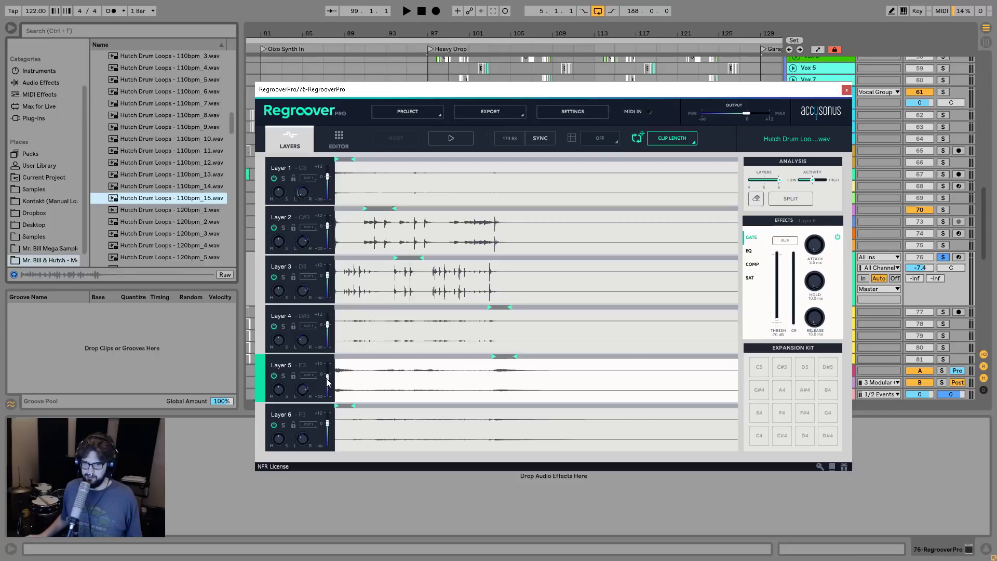
pyautogui.click(327, 329)
pyautogui.click(328, 281)
pyautogui.click(329, 241)
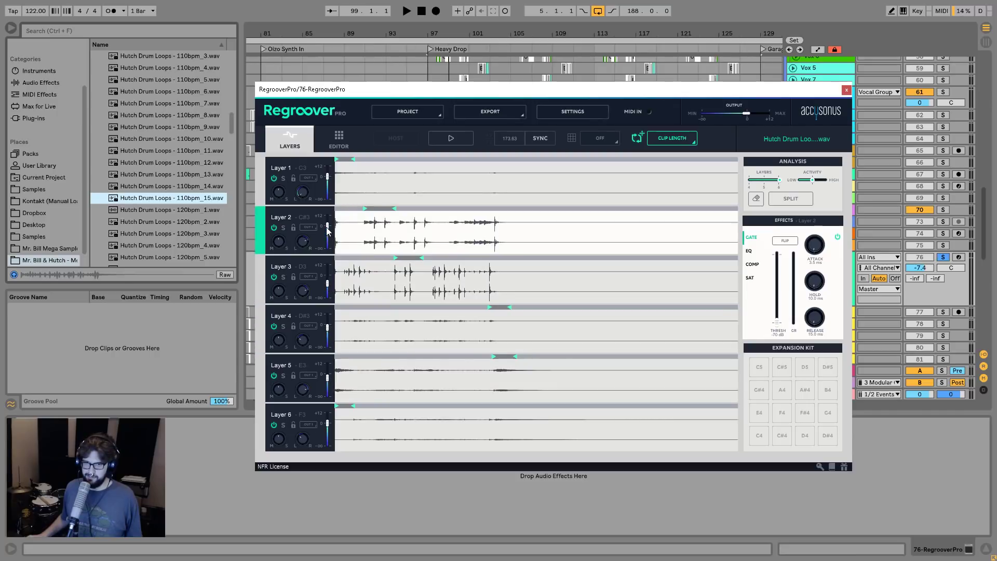
# Play the remixed layers in the plugin, and leave both the plugin and Live's transport stopped.
pyautogui.click(452, 140)
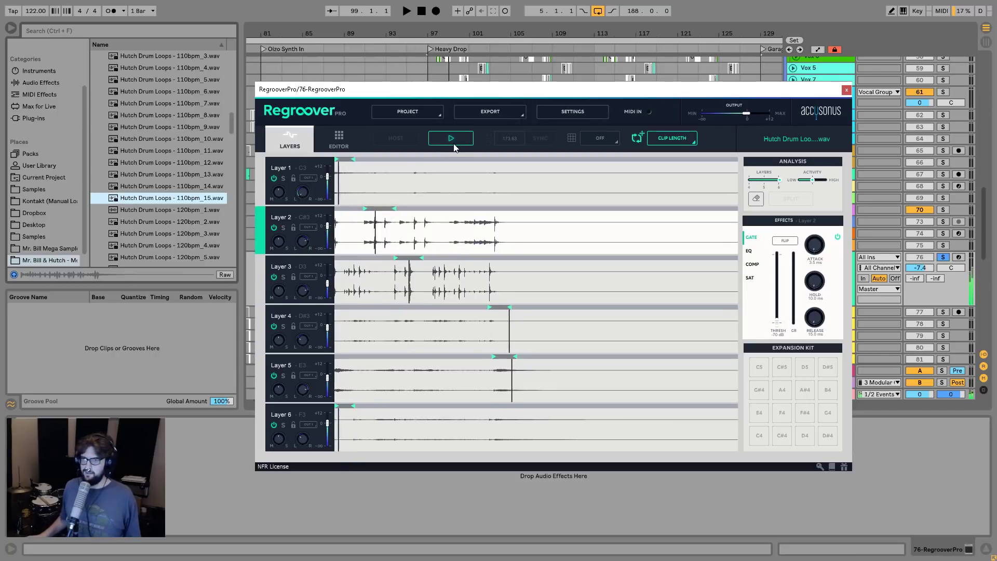
pyautogui.click(451, 138)
pyautogui.press('space')
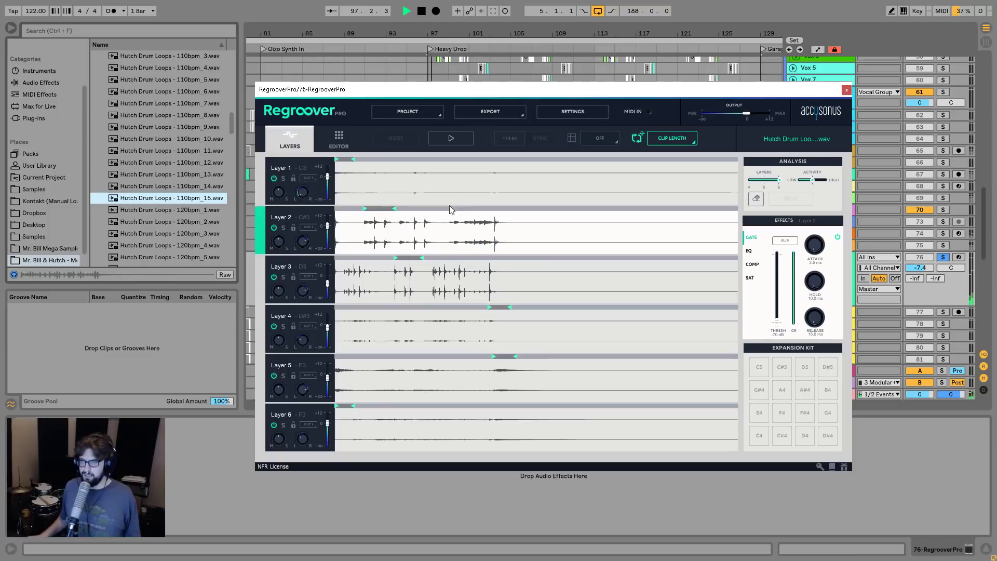
pyautogui.press('space')
pyautogui.press('space')
pyautogui.press('space')
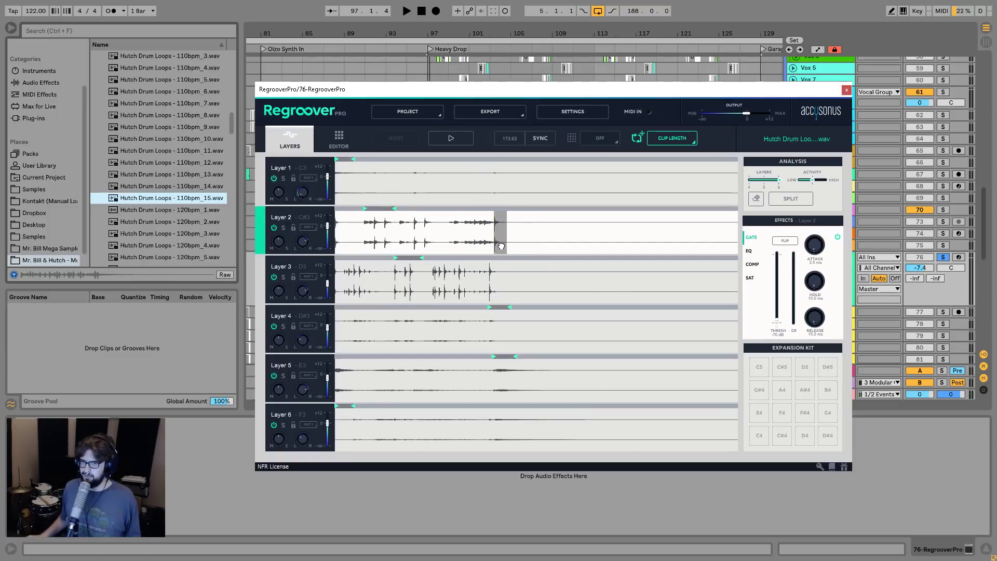
# Assign the selected last hit of Layer 2 to the Expansion Kit's C5 pad.
pyautogui.moveTo(771, 369); pyautogui.dragTo(764, 371)
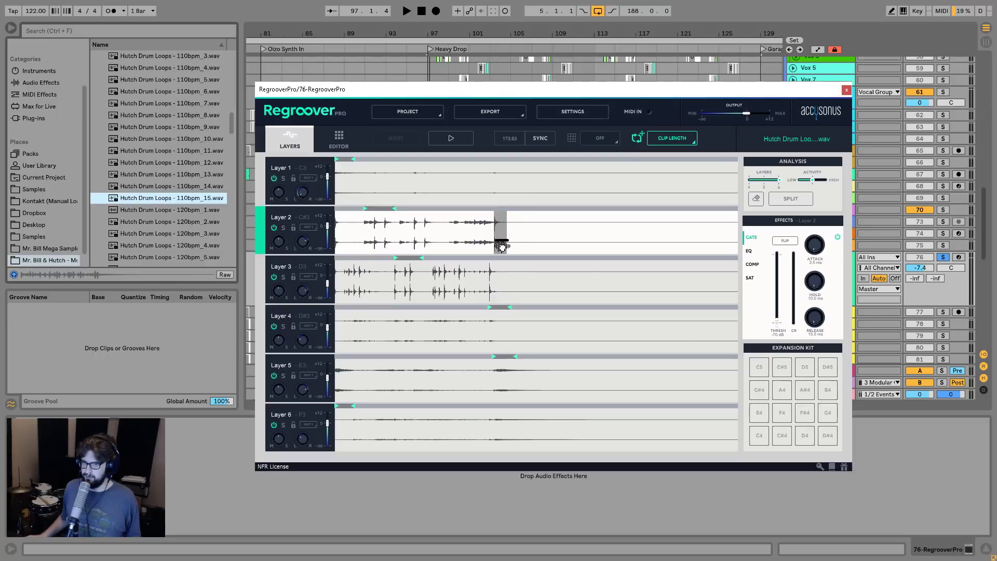
pyautogui.click(759, 368)
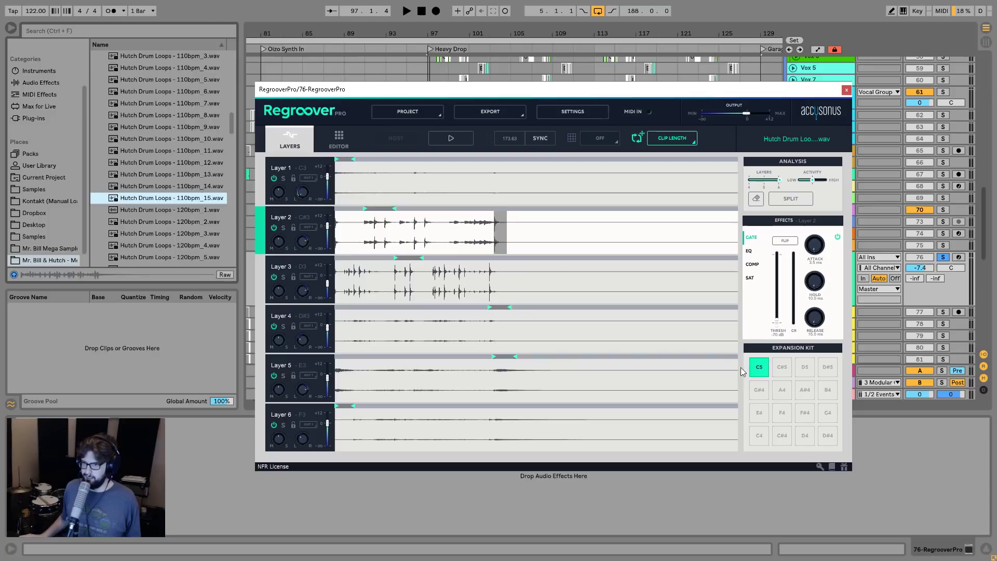
# Assign the last hit of Layer 3 to the C#5 pad and the last hit of Layer 5 to the D5 pad.
pyautogui.click(494, 292)
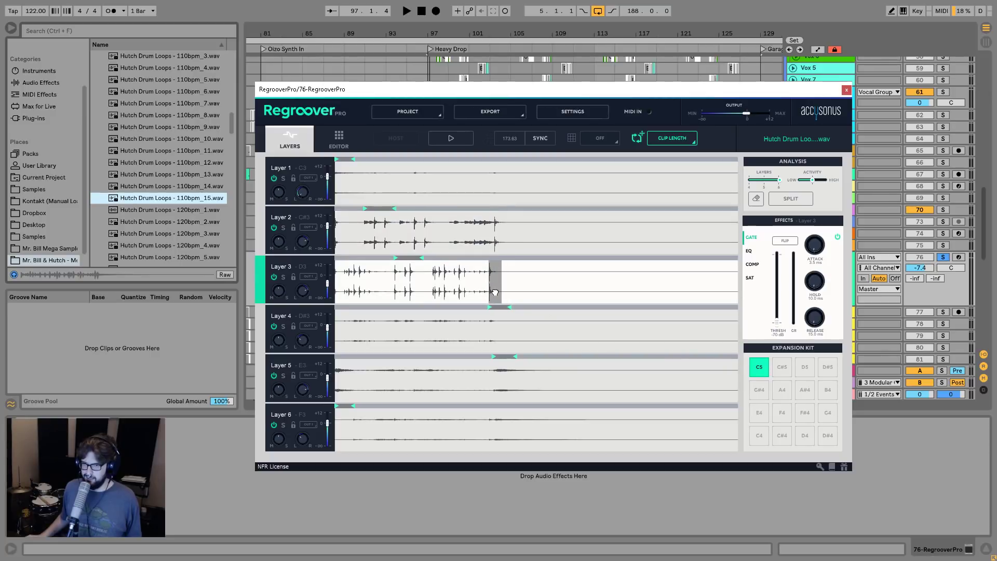
pyautogui.moveTo(495, 292); pyautogui.dragTo(783, 376)
pyautogui.click(499, 374)
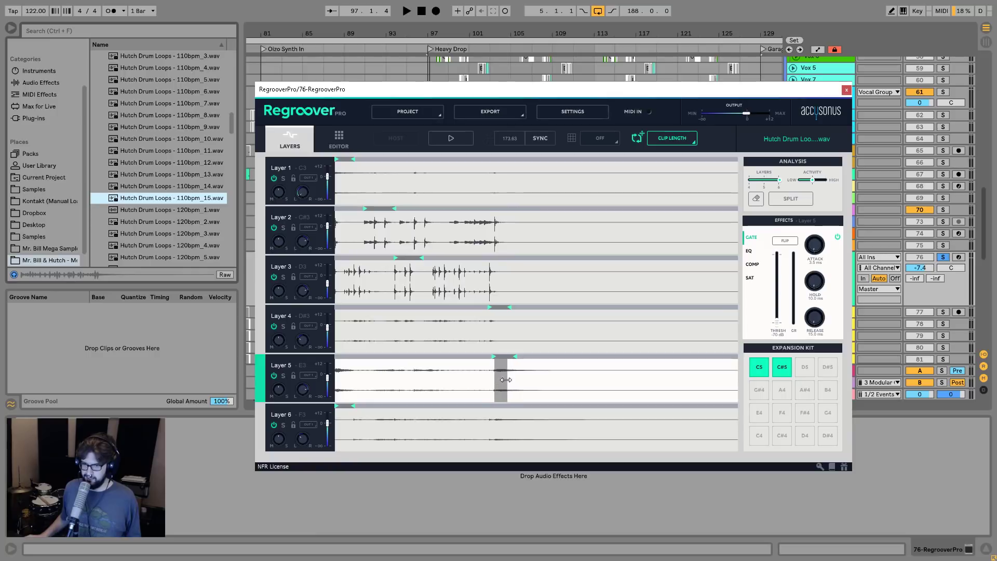
pyautogui.moveTo(510, 379); pyautogui.dragTo(803, 371)
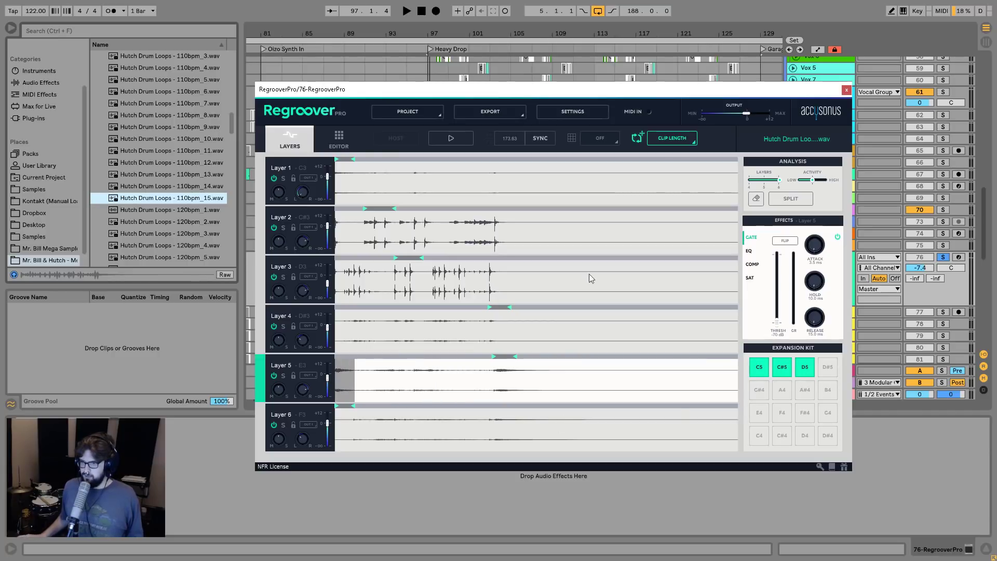
# Audition the D5 and C5 pads in the pad editor, and shape C5's volume envelope to decay to about half level.
pyautogui.click(339, 139)
pyautogui.click(439, 207)
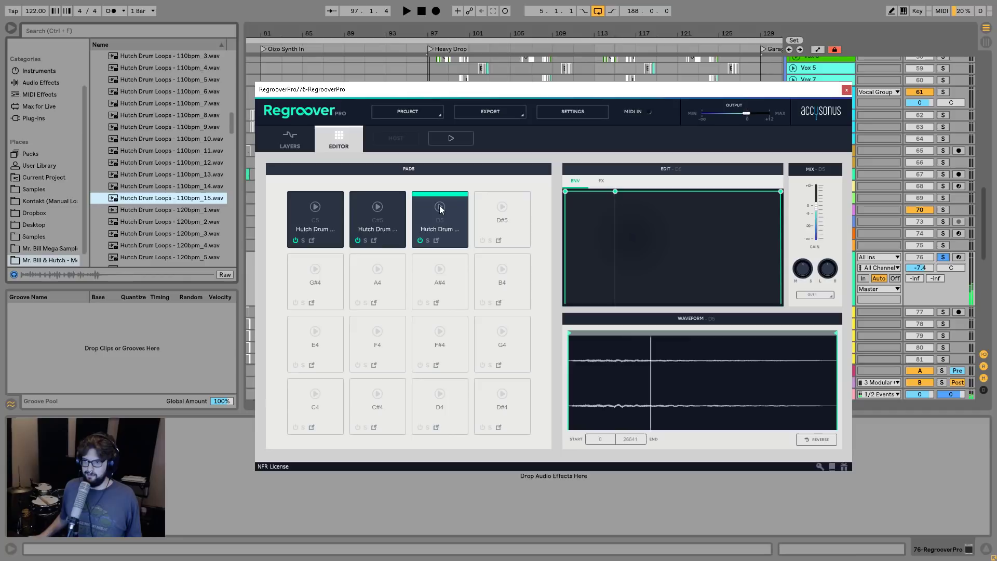
pyautogui.click(315, 210)
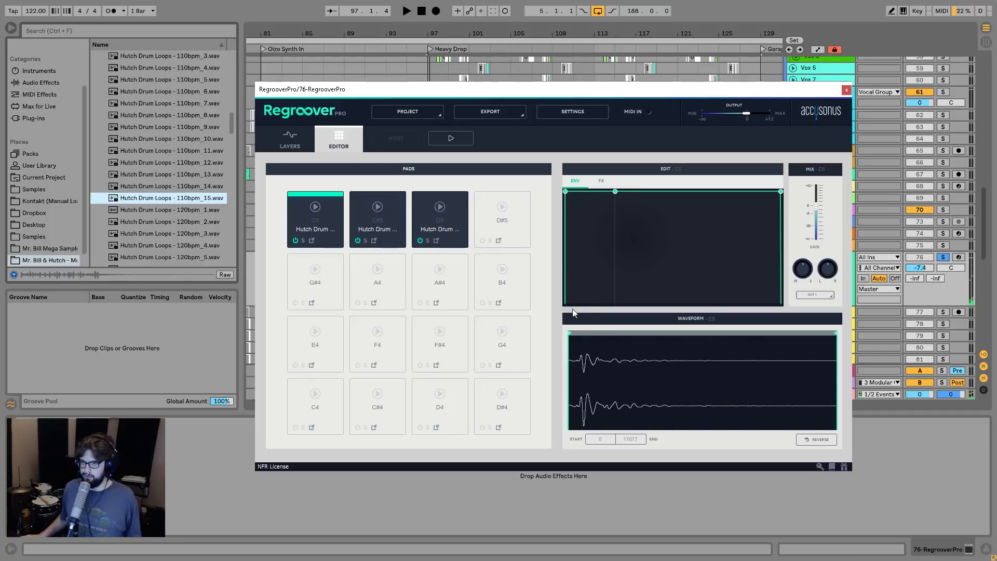
pyautogui.moveTo(616, 191); pyautogui.dragTo(618, 250)
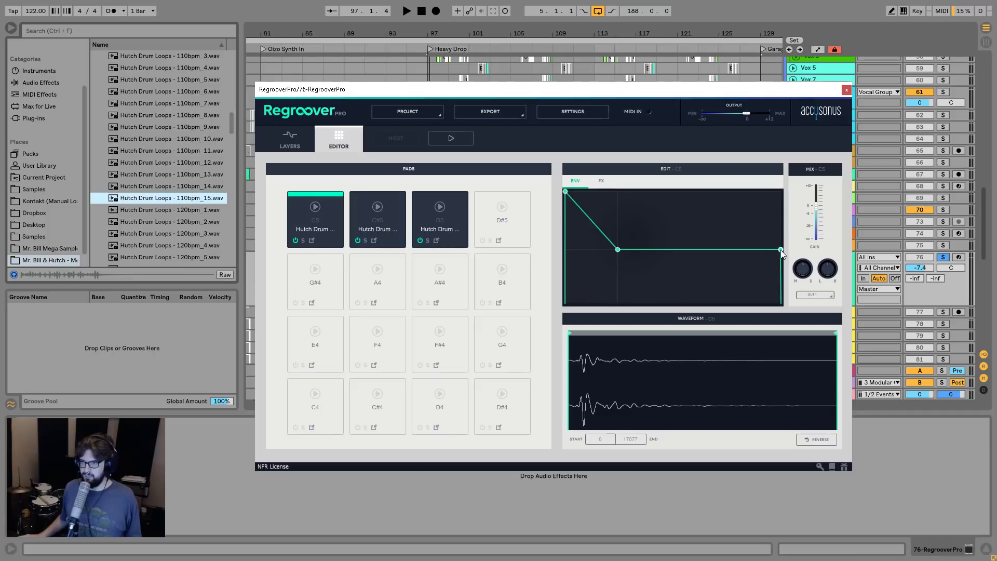
pyautogui.moveTo(781, 250); pyautogui.dragTo(781, 303)
pyautogui.click(601, 181)
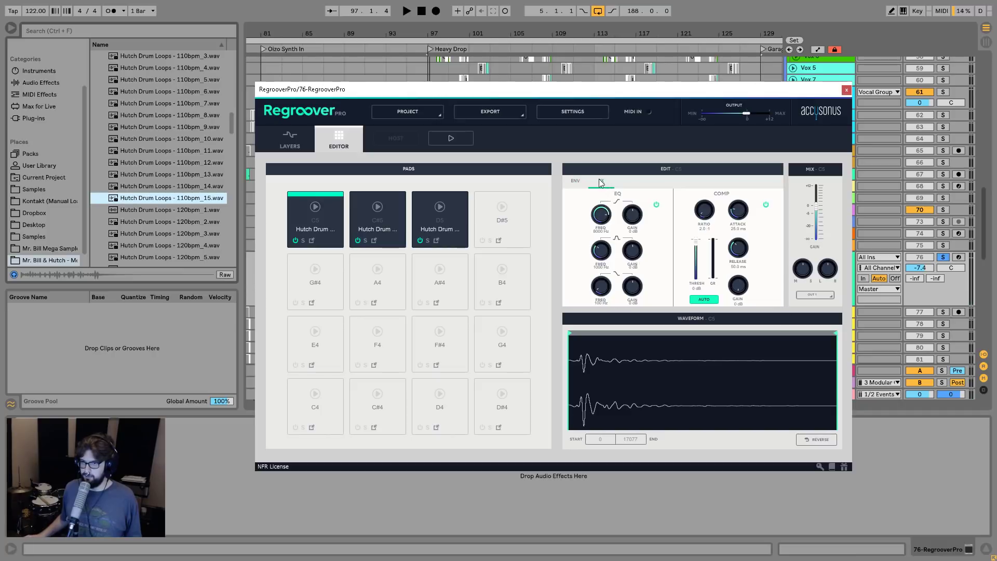
pyautogui.click(575, 181)
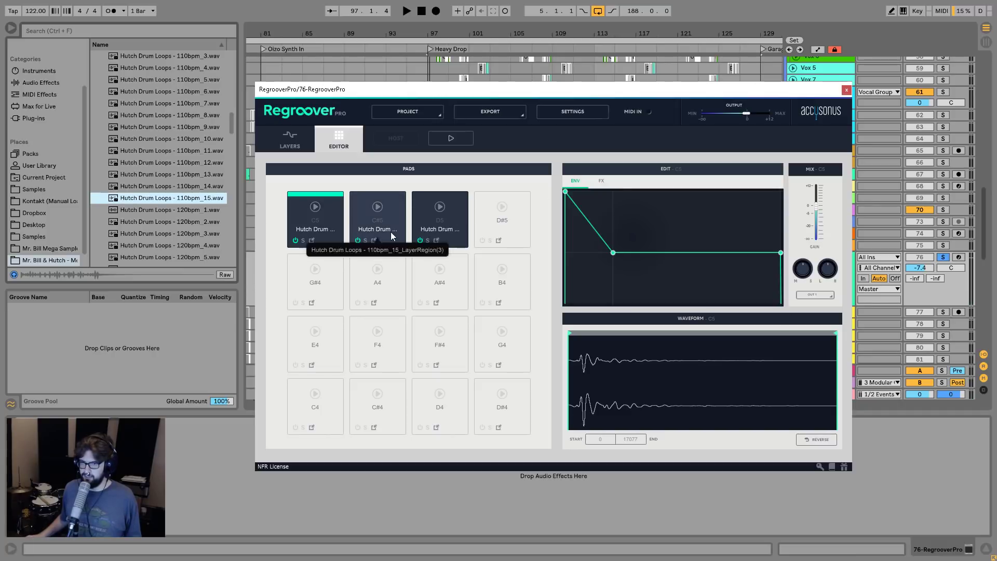
# Shape the C#5 pad's volume envelope to decay to about half level, and audition the pad.
pyautogui.click(378, 219)
pyautogui.moveTo(617, 192); pyautogui.dragTo(632, 248)
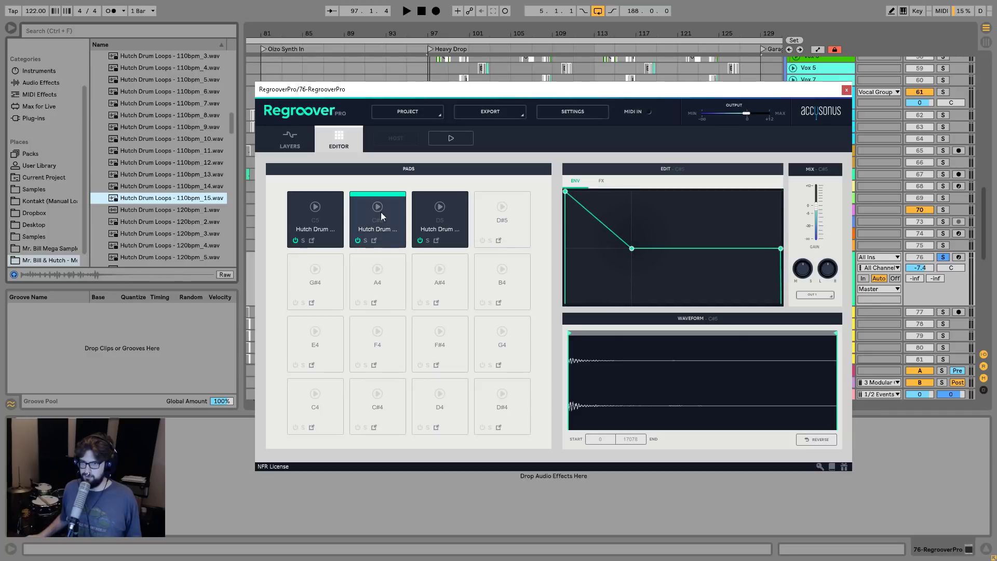
pyautogui.click(377, 208)
# Shape the D5 pad's volume envelope into a very short decay to silence, and audition the pad.
pyautogui.click(440, 207)
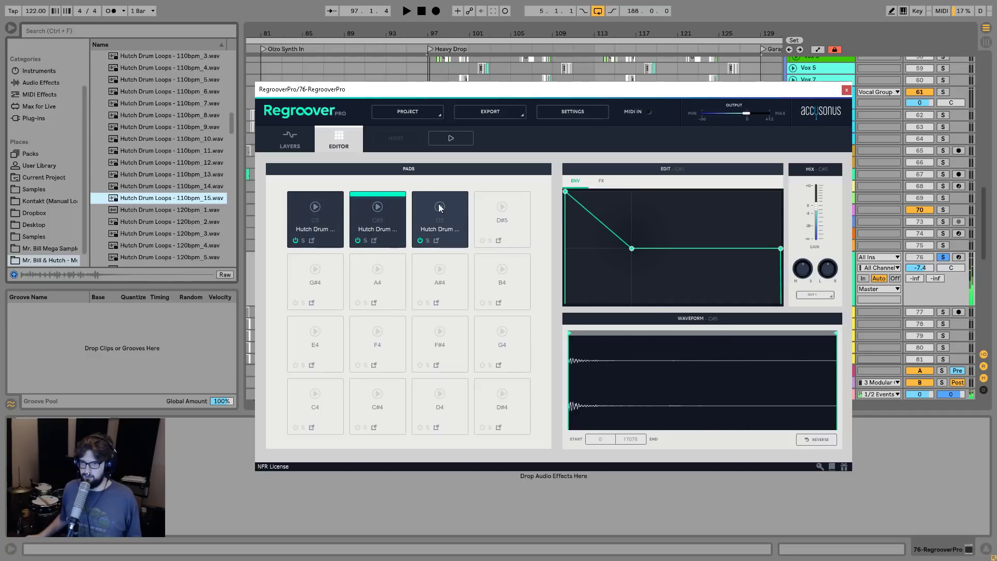
pyautogui.moveTo(620, 192); pyautogui.dragTo(613, 302)
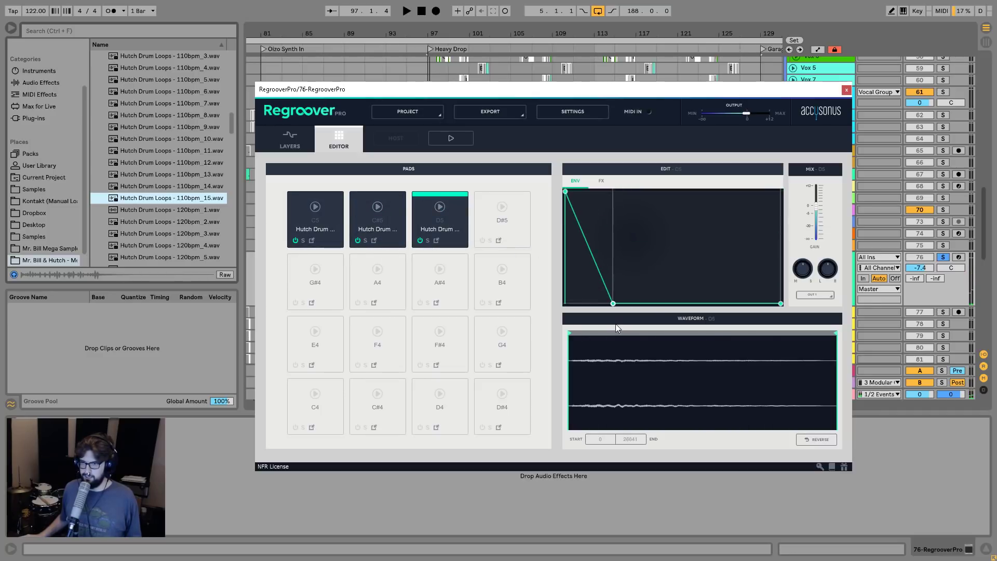
pyautogui.click(442, 209)
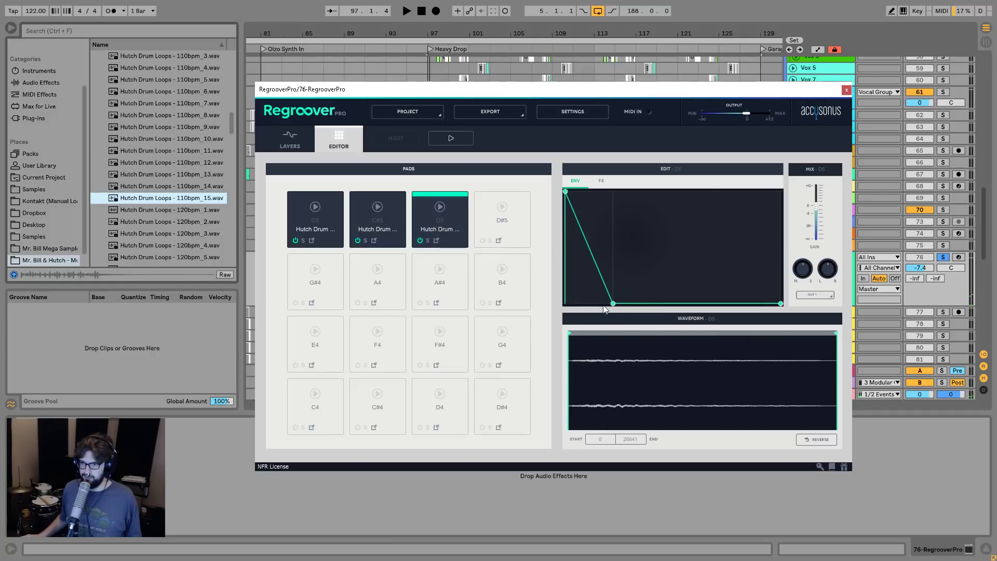
pyautogui.moveTo(612, 304); pyautogui.dragTo(579, 304)
pyautogui.click(439, 208)
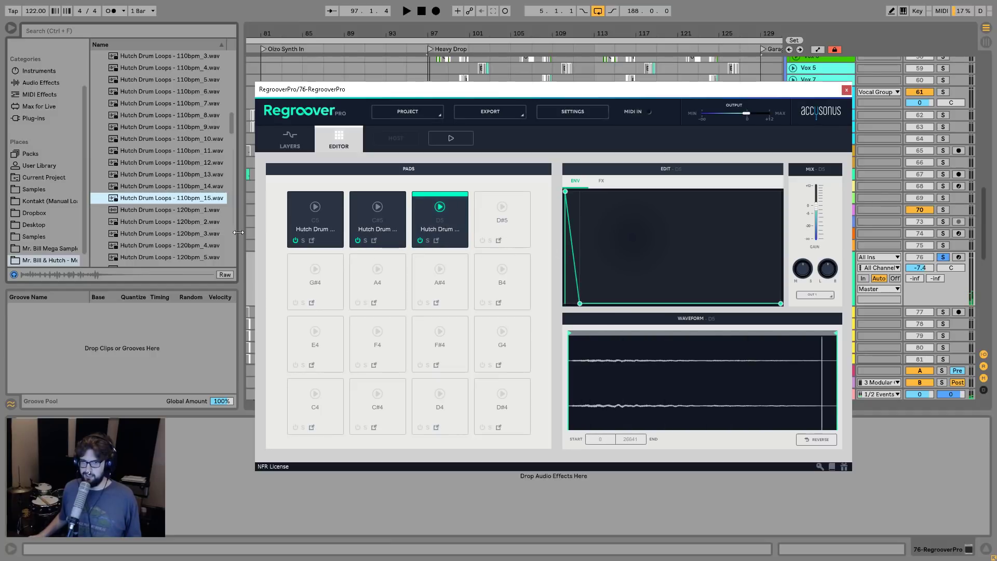
# Search Live's browser for "mr. bill kick" and load 2 Mr. Bill Kick.wav onto the G#4 pad.
pyautogui.click(209, 24)
pyautogui.write('mr. bill kick')
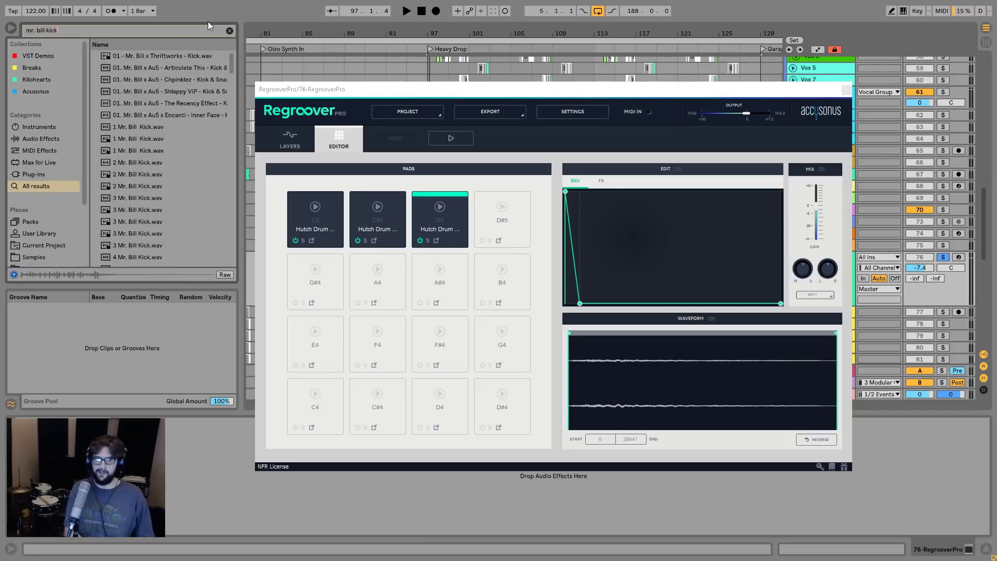
pyautogui.click(140, 175)
pyautogui.moveTo(316, 288); pyautogui.dragTo(314, 285)
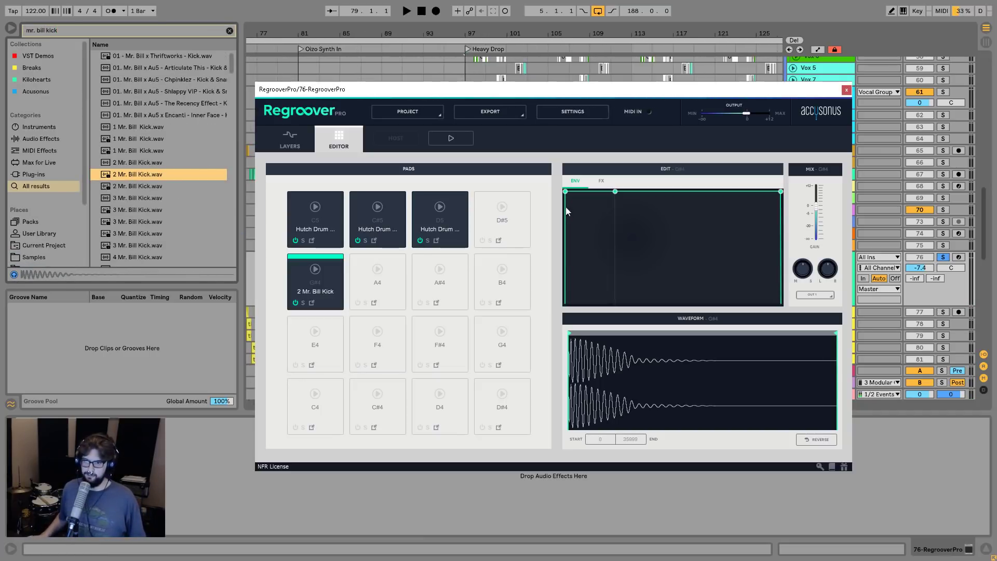
# Search Live's browser for "mr. bill snare", preview several results, and load Mr. Bill Snare 3.wav onto the A4 pad.
pyautogui.click(167, 29)
pyautogui.press('BackSpace')
pyautogui.press('BackSpace')
pyautogui.press('BackSpace')
pyautogui.press('BackSpace')
pyautogui.write('snare')
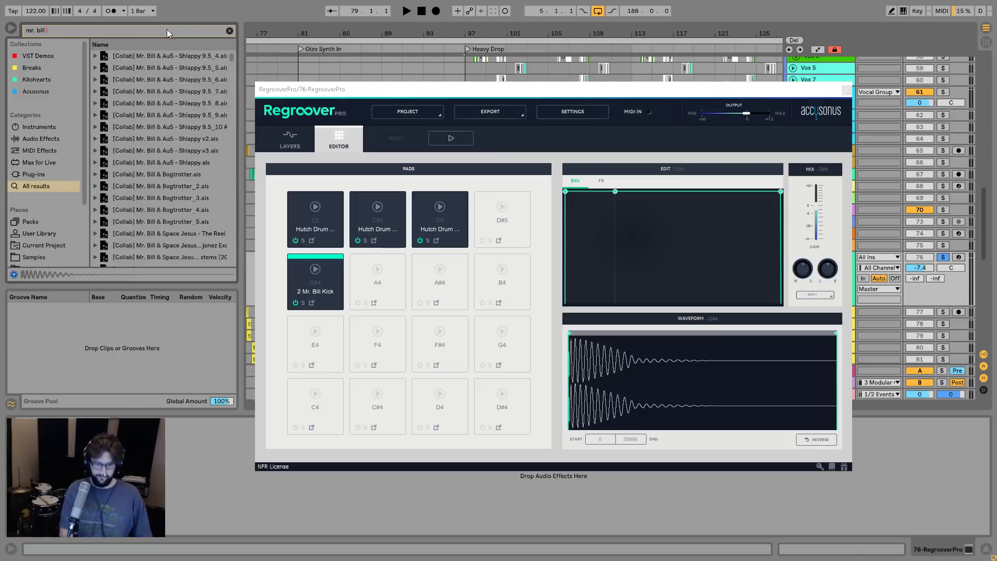
pyautogui.click(136, 126)
pyautogui.click(137, 162)
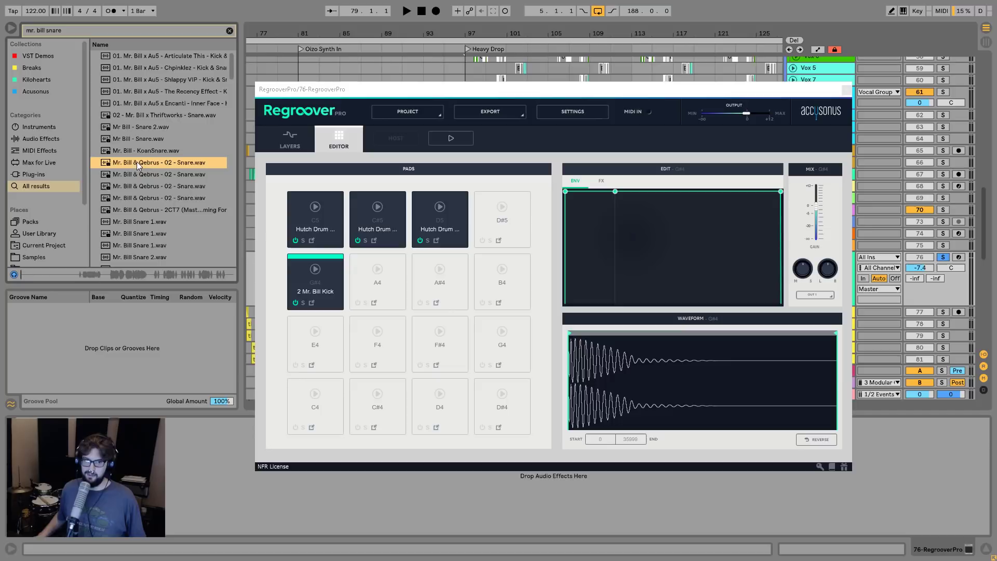
pyautogui.click(177, 210)
pyautogui.scroll(-2, 176, 213)
pyautogui.click(139, 210)
pyautogui.moveTo(139, 212); pyautogui.dragTo(377, 283)
# Audition the filled A4, C#5, C5 and G#4 pads together as a kit.
pyautogui.click(376, 269)
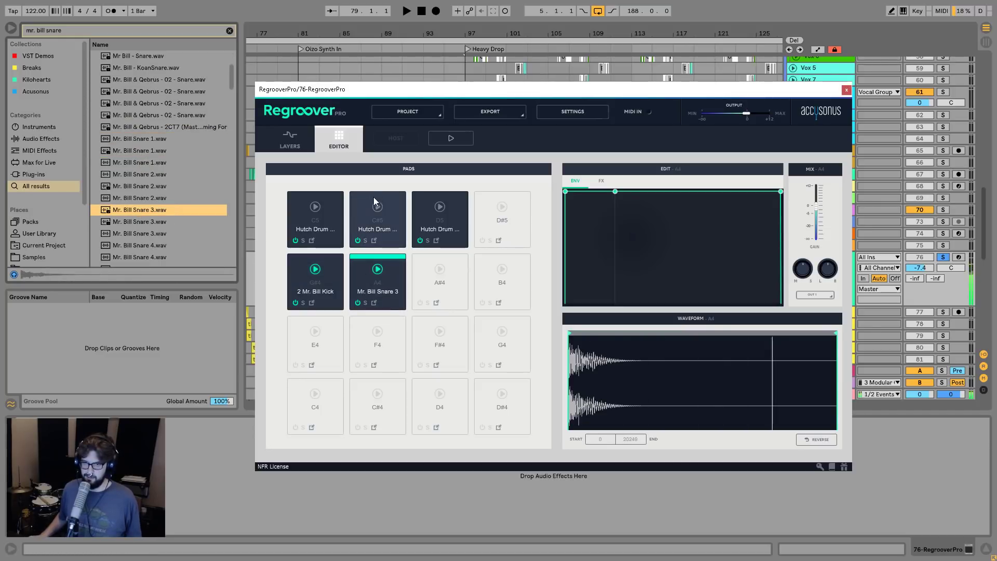
pyautogui.click(372, 207)
pyautogui.click(317, 207)
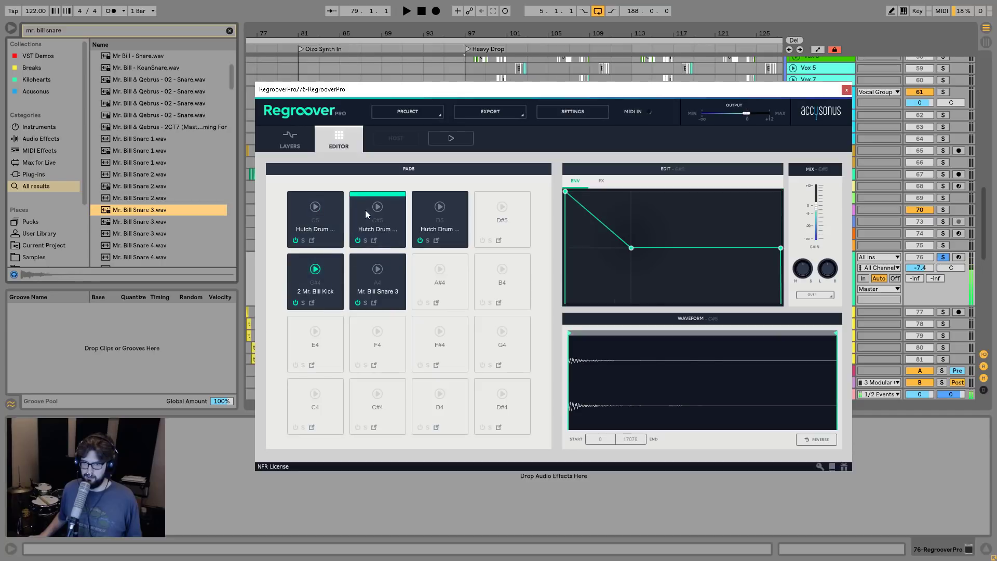
pyautogui.click(319, 255)
pyautogui.click(317, 225)
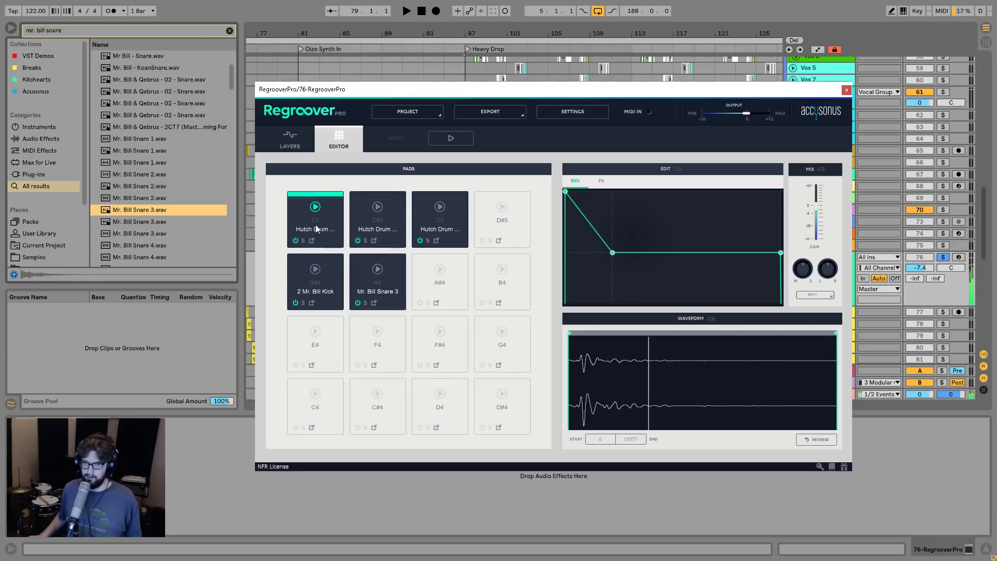
pyautogui.click(320, 265)
pyautogui.click(392, 269)
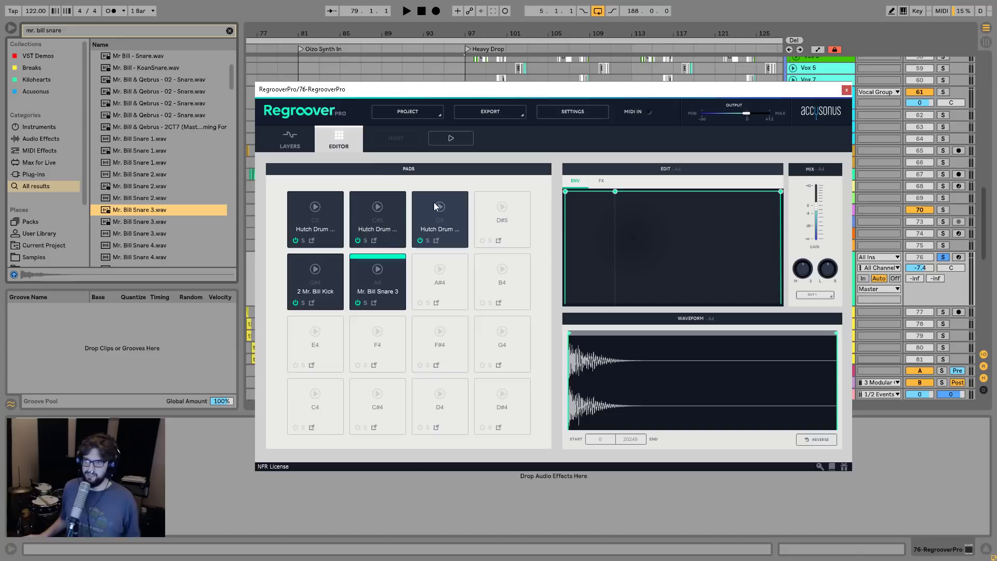
# Back in the layers view, mark three hits in Layer 2, including the last one, and re-split the loop.
pyautogui.click(290, 140)
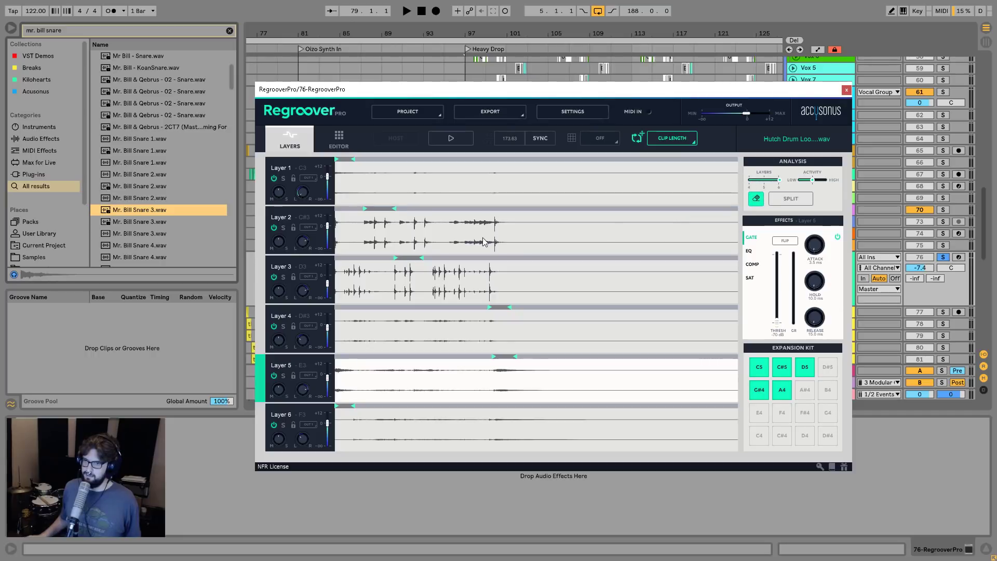
pyautogui.moveTo(494, 241); pyautogui.dragTo(500, 246)
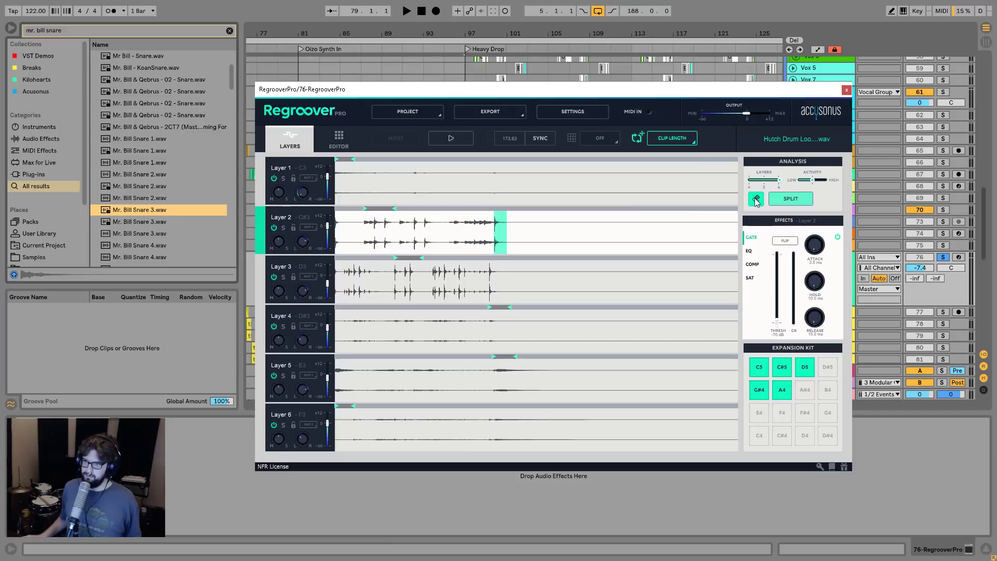
pyautogui.doubleClick(422, 241)
pyautogui.moveTo(423, 242); pyautogui.dragTo(427, 243)
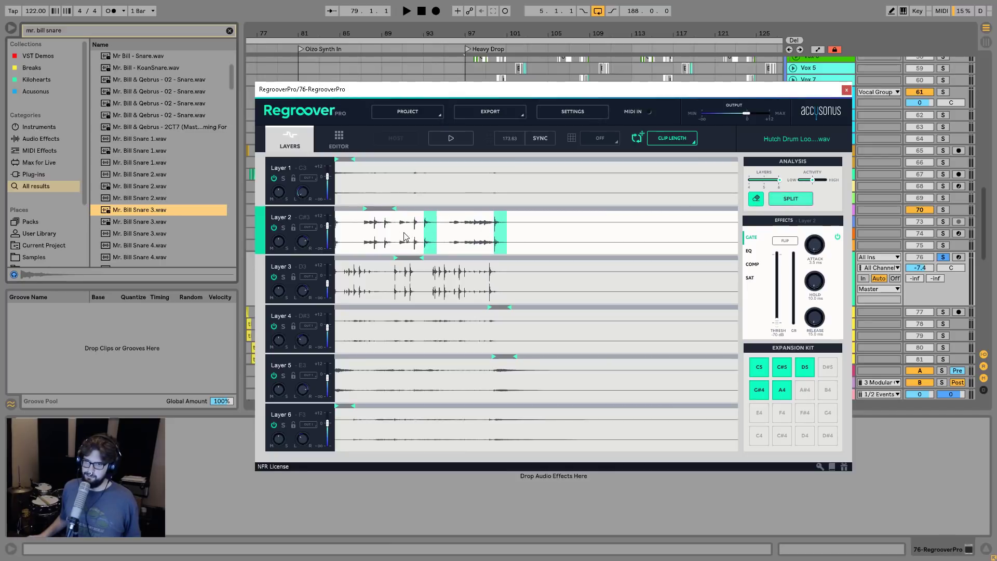
pyautogui.moveTo(384, 238); pyautogui.dragTo(391, 240)
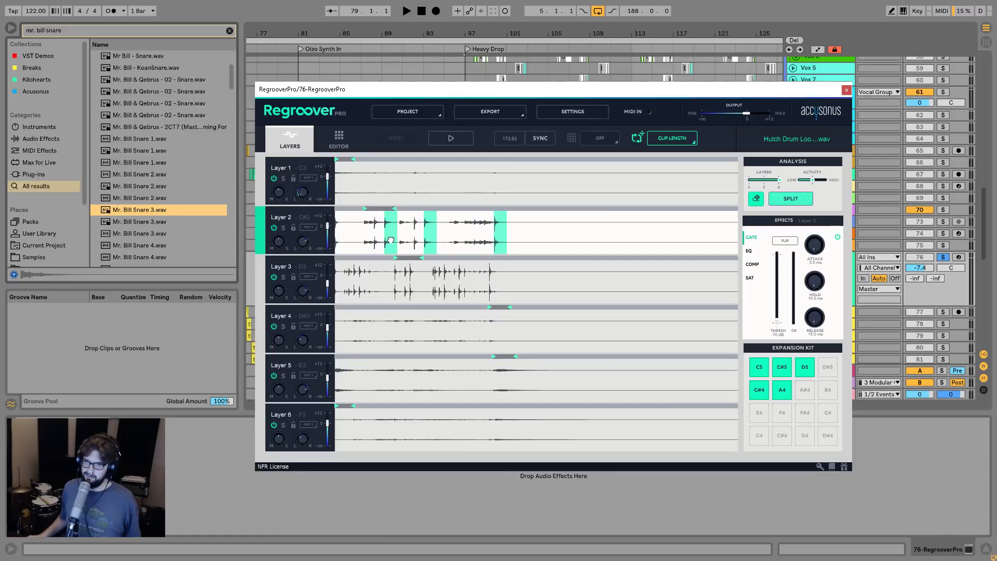
pyautogui.click(789, 199)
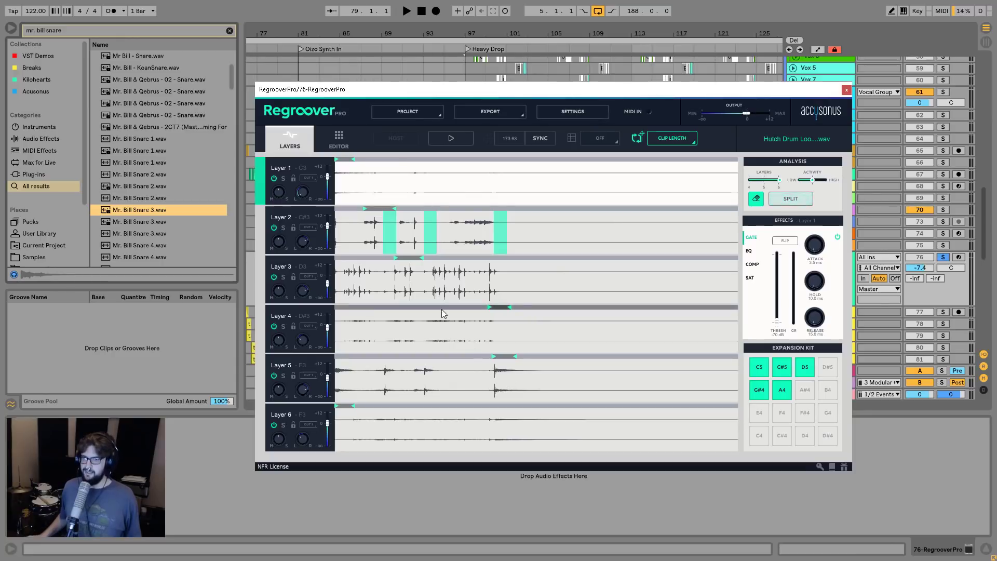
# Mark the three matching hits in Layer 5 for removal from that layer.
pyautogui.click(391, 382)
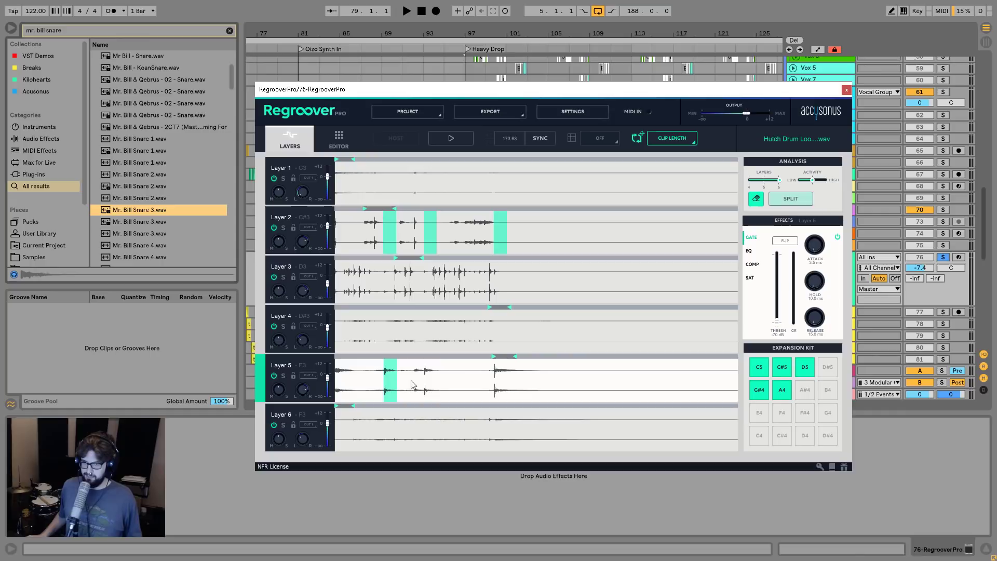
pyautogui.click(428, 383)
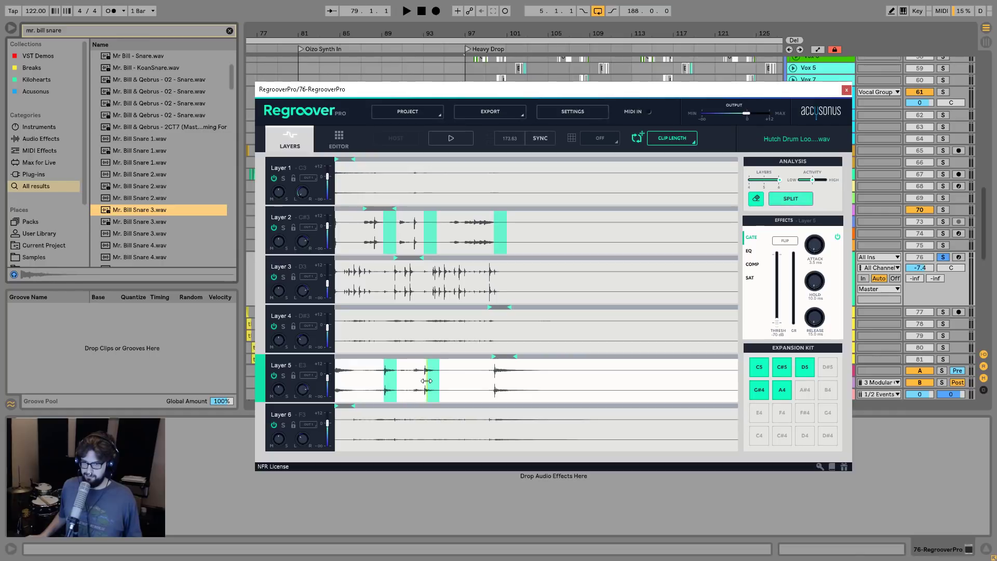
pyautogui.click(501, 387)
# Lock Layers 1 to 4 and split the loop again with the new markings.
pyautogui.click(288, 325)
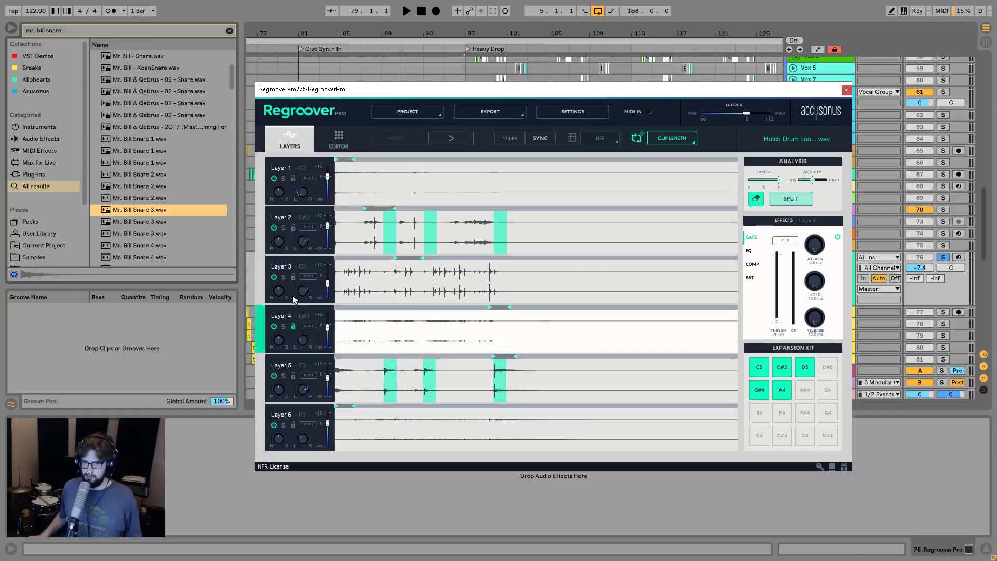
pyautogui.click(292, 278)
pyautogui.click(294, 228)
pyautogui.click(292, 179)
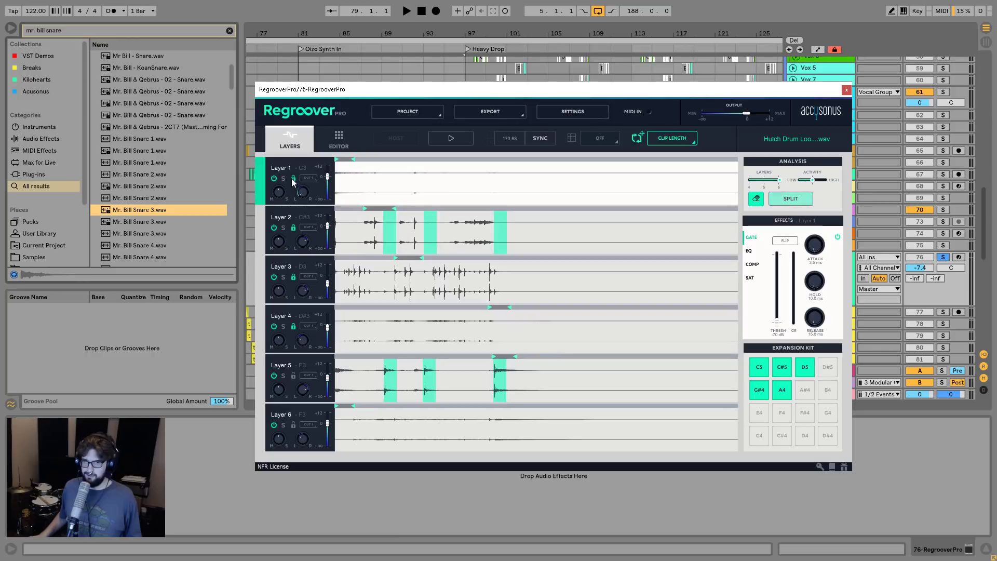
pyautogui.click(791, 197)
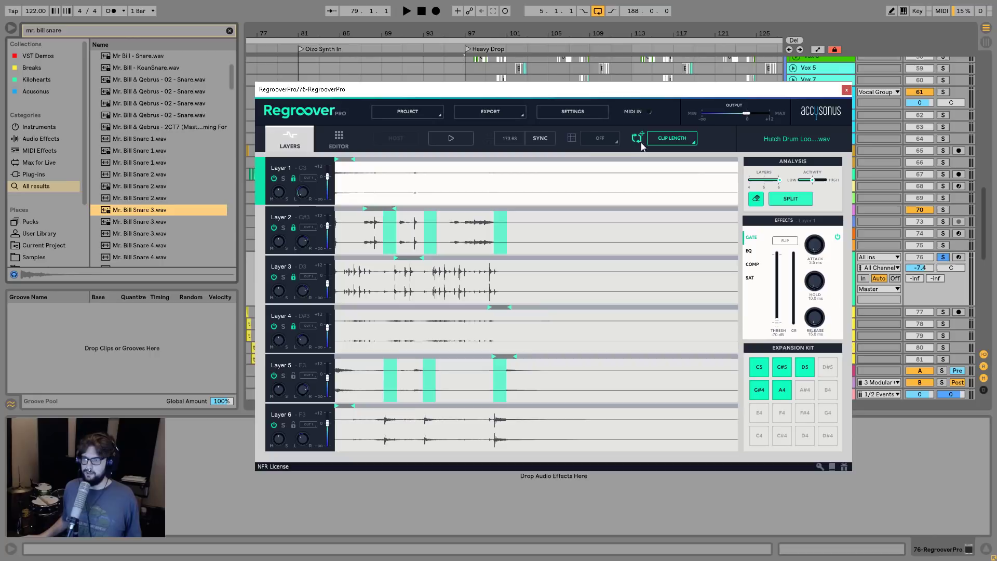
# Look over the project options, and export the separate layers to the Desktop folder.
pyautogui.click(408, 111)
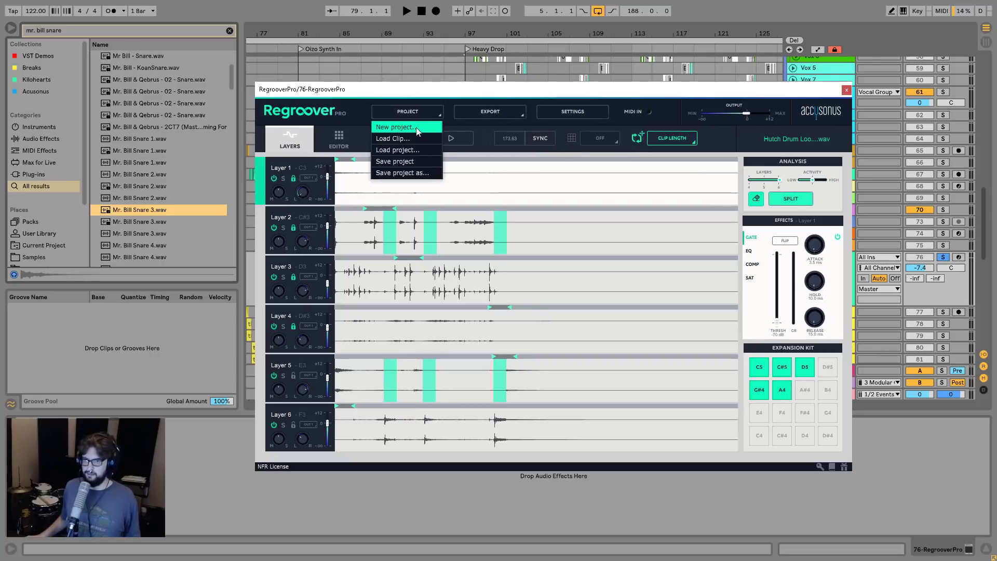
pyautogui.click(490, 112)
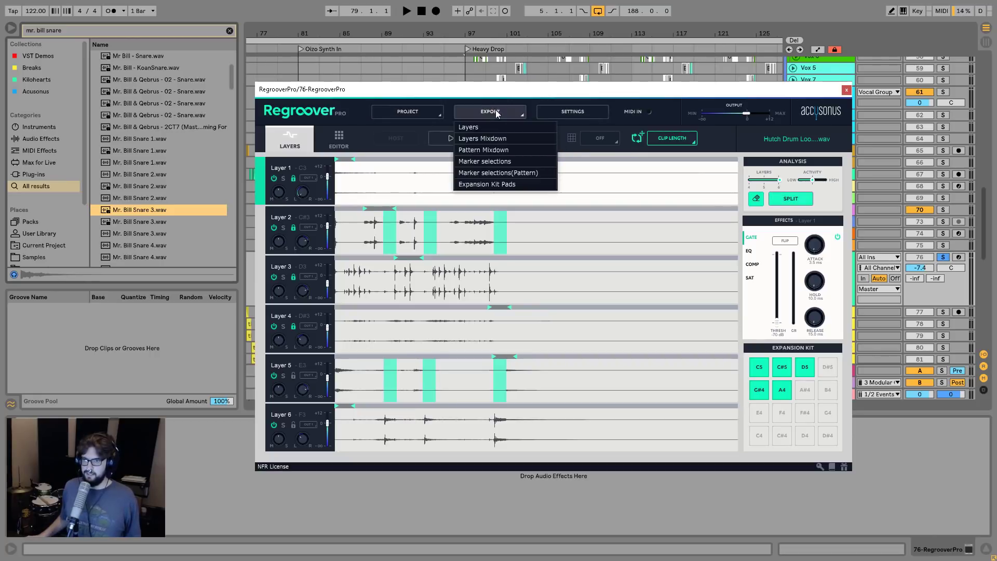
pyautogui.click(475, 127)
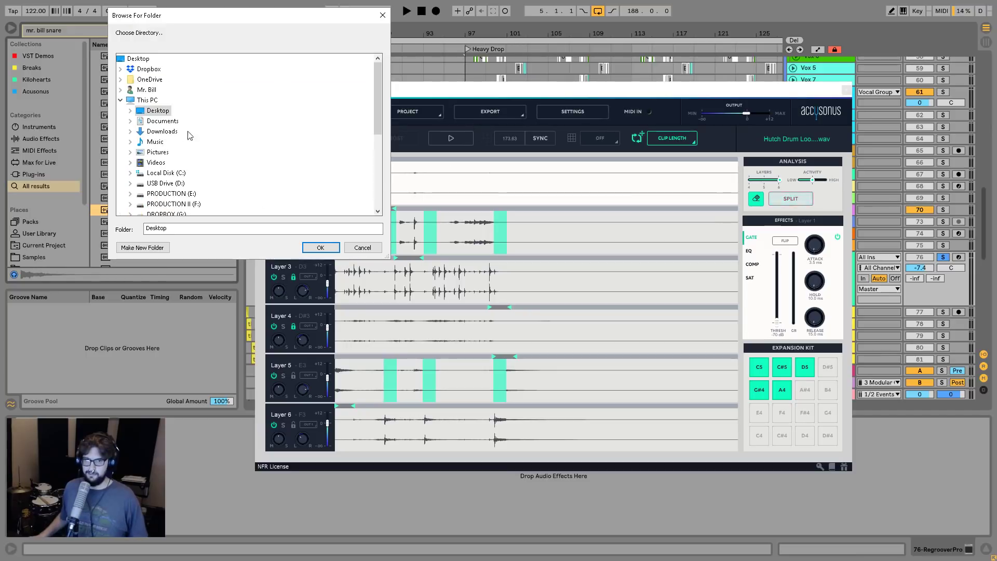
pyautogui.click(321, 247)
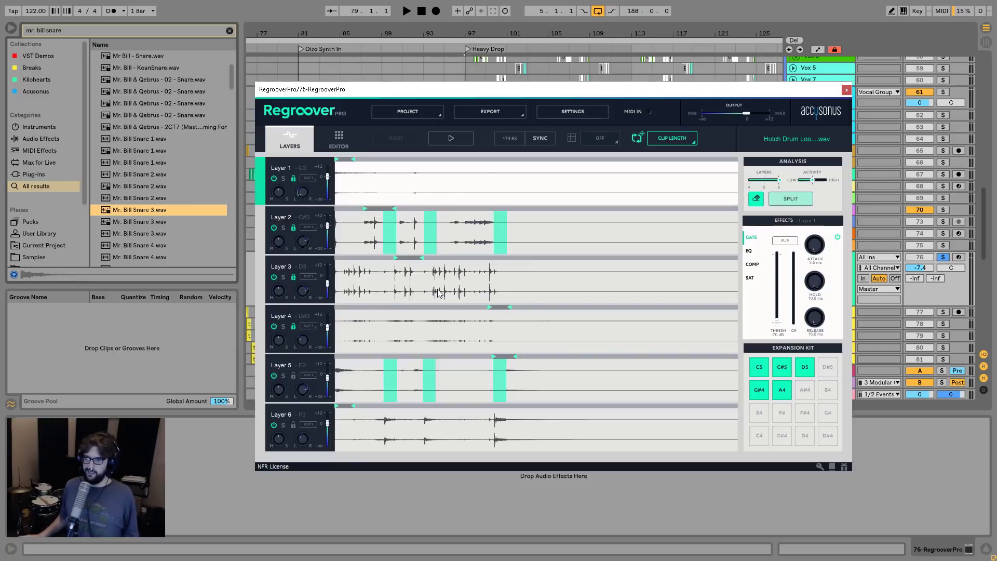
# Add an audio track below 76 RegrooverPro and place the exported Layer 2 and Layer 4 files from the Desktop folder on it.
pyautogui.click(846, 90)
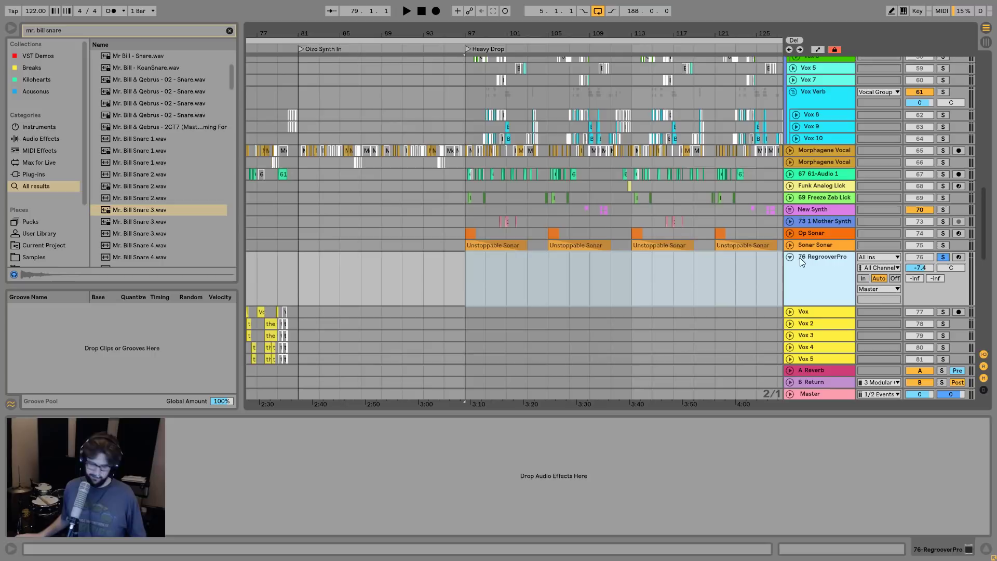
pyautogui.scroll(-3, 54, 238)
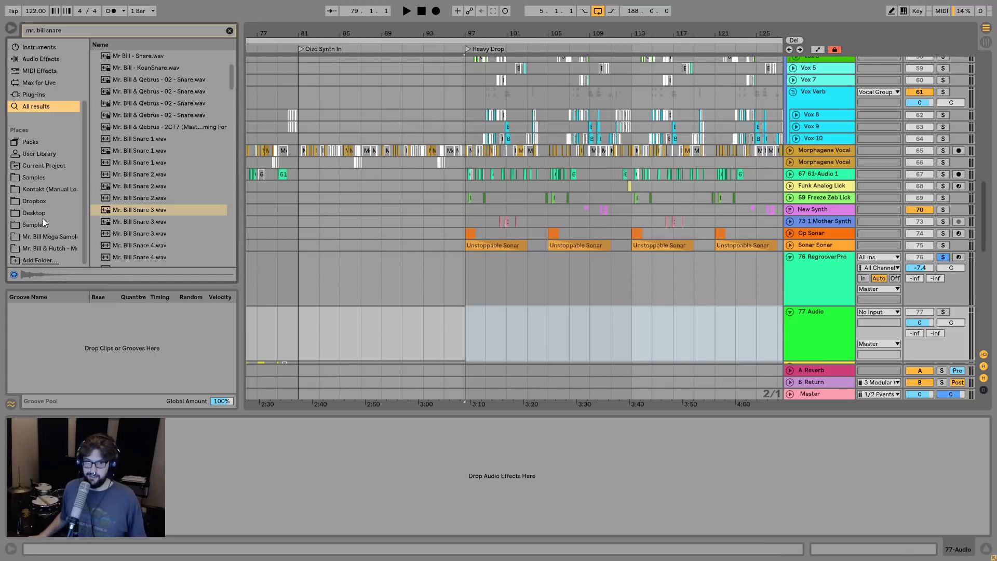
pyautogui.click(39, 209)
pyautogui.click(230, 30)
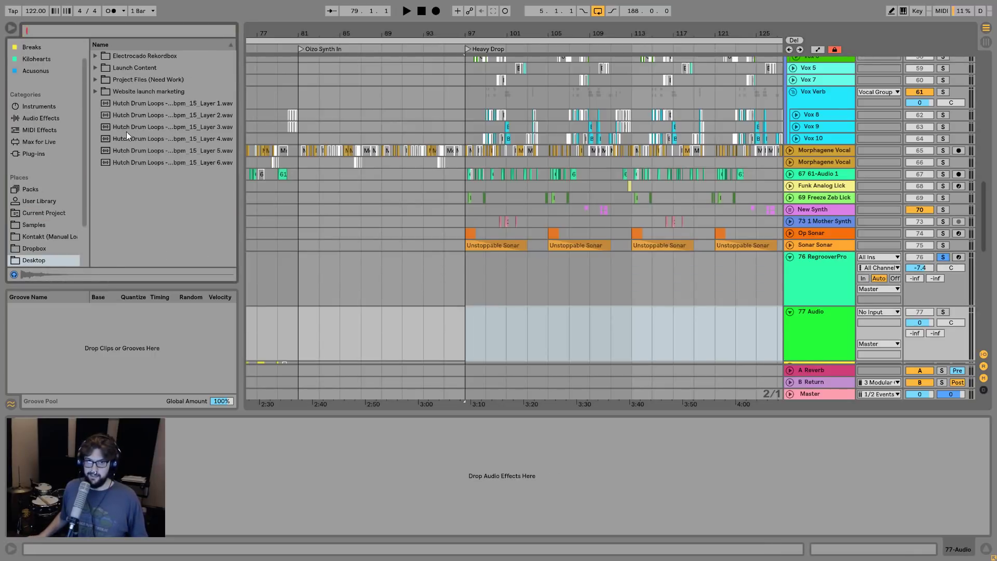
pyautogui.moveTo(162, 111); pyautogui.dragTo(488, 318)
pyautogui.moveTo(165, 139); pyautogui.dragTo(551, 330)
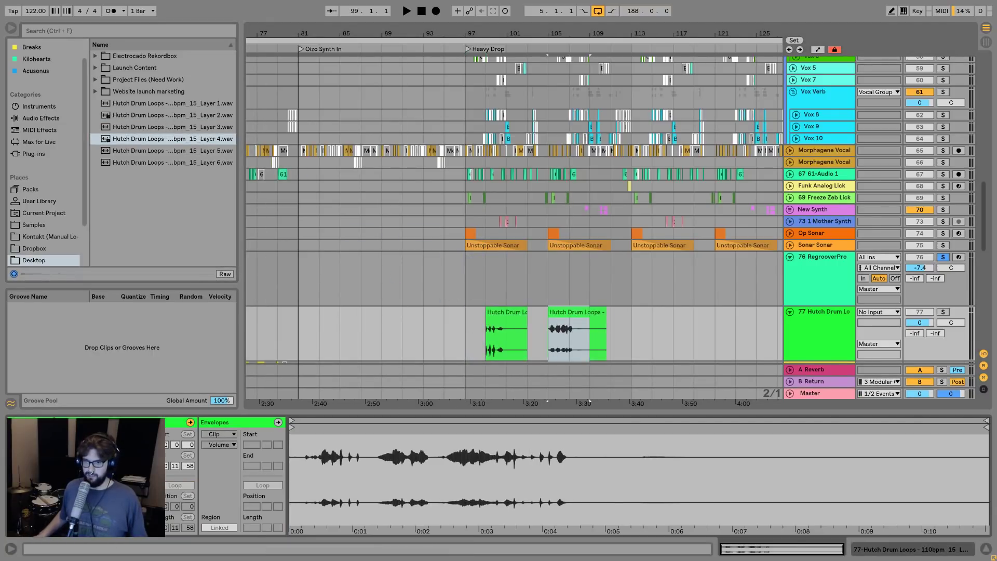
# Solo the new audio track, lower its volume to about -5.8 dB and play the Layer 4 clip.
pyautogui.click(946, 313)
pyautogui.moveTo(909, 323); pyautogui.dragTo(910, 334)
pyautogui.press('space')
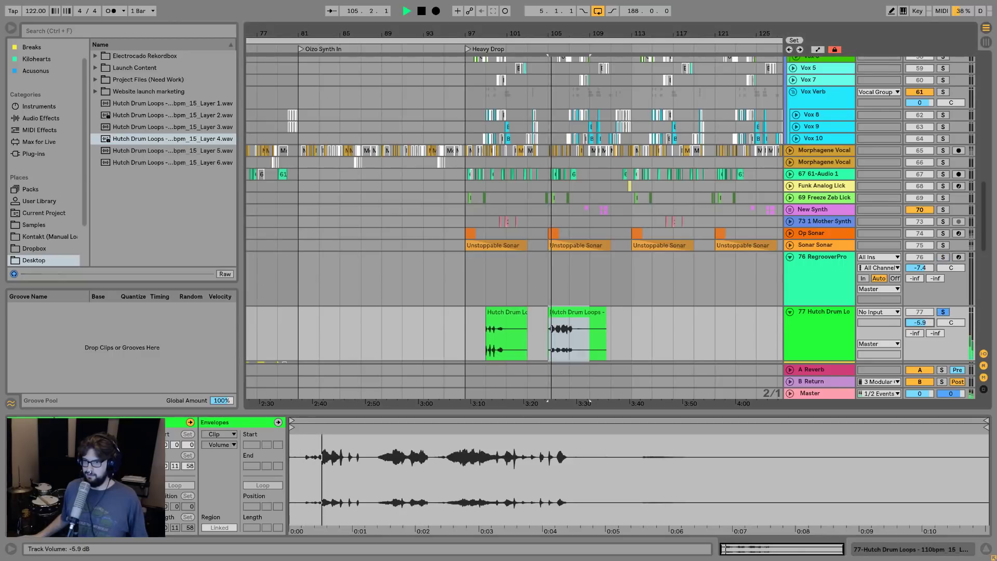
pyautogui.press('space')
# Play the Layer 4 clip again while changing its transposition, and stop playback.
pyautogui.moveTo(453, 459); pyautogui.dragTo(479, 464)
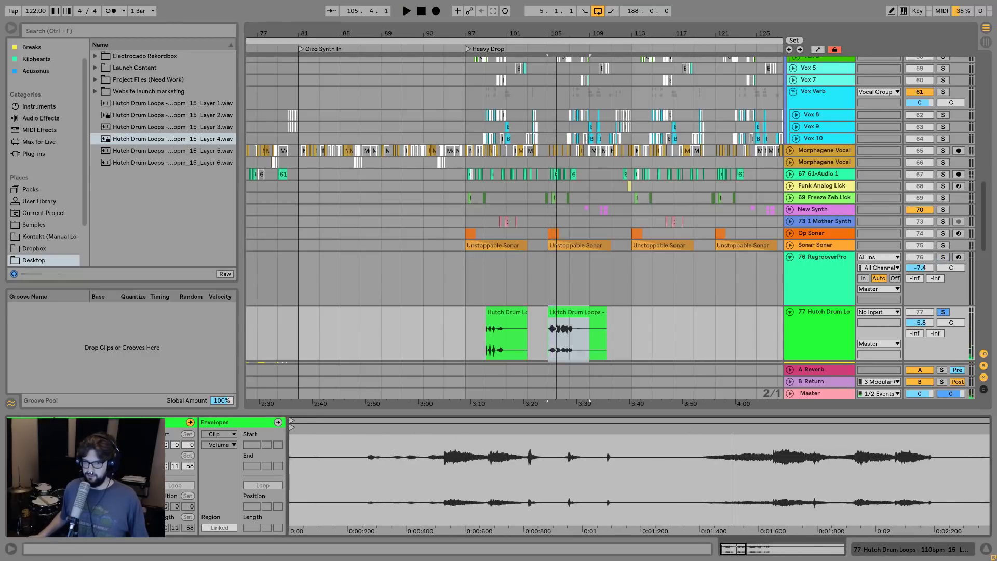
pyautogui.press('space')
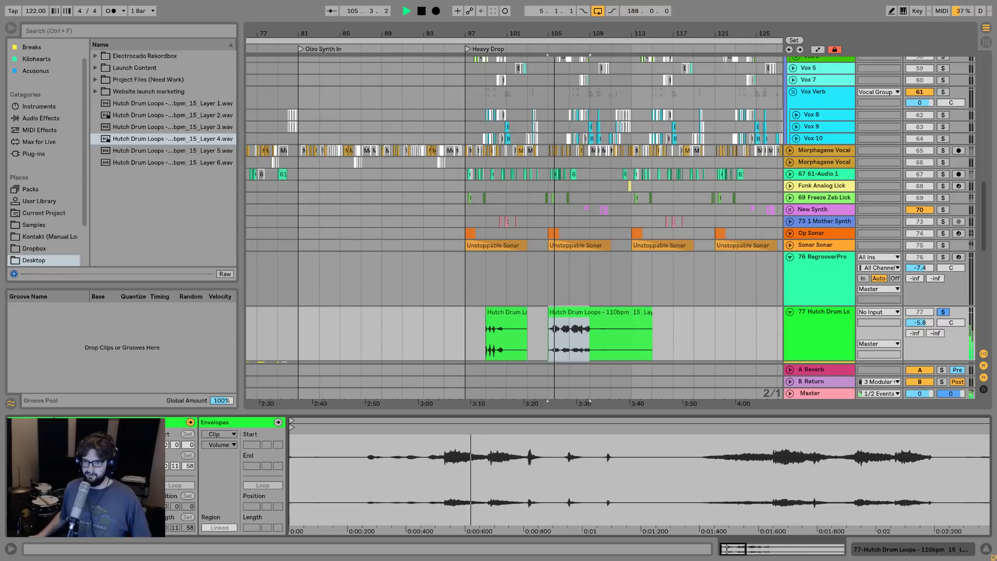
pyautogui.press('Up')
pyautogui.press('Up')
pyautogui.press('Up')
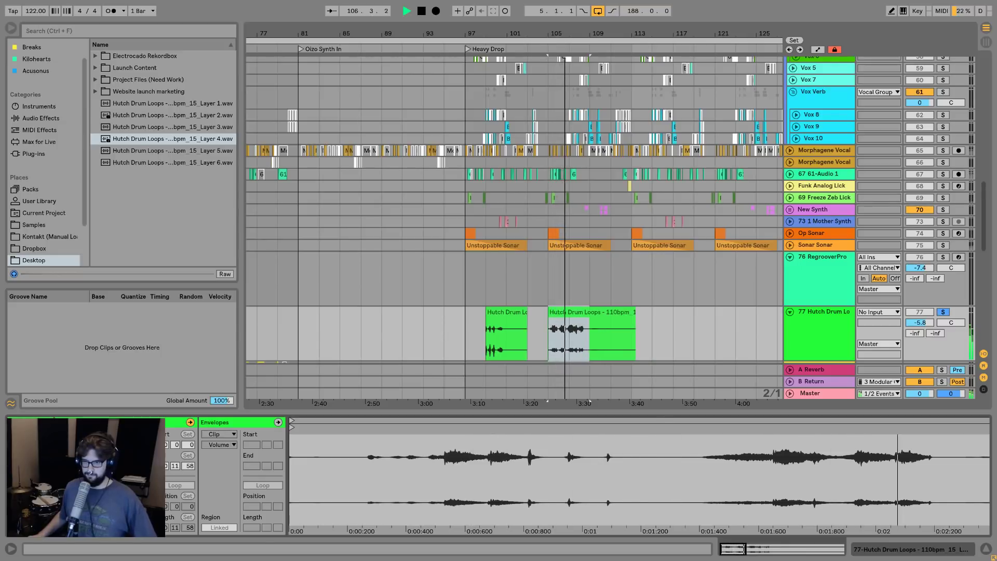
pyautogui.press('space')
# Delete the audio track holding the exported clips and solo the 76 RegrooverPro track.
pyautogui.click(833, 326)
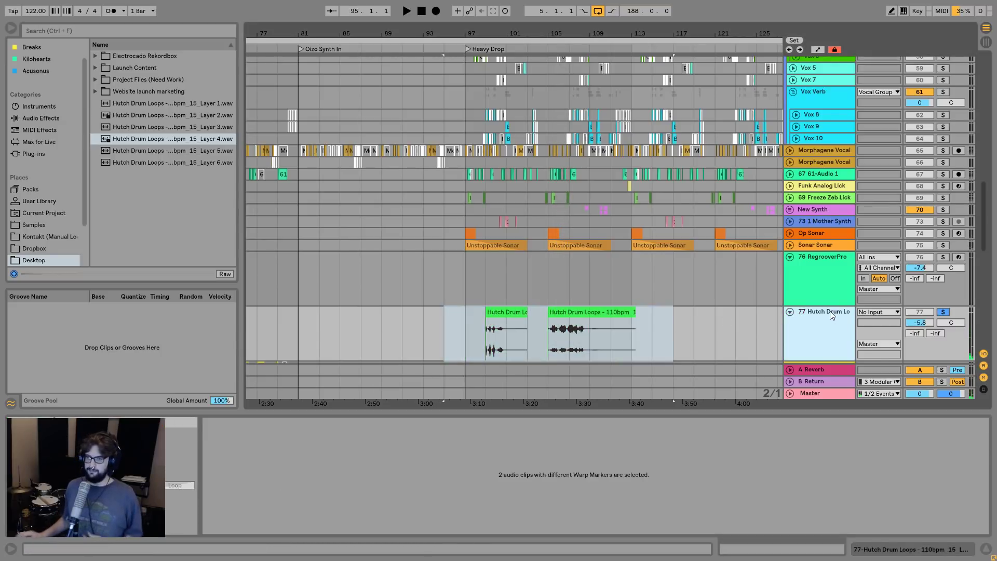
pyautogui.press('Delete')
pyautogui.click(476, 288)
pyautogui.click(880, 268)
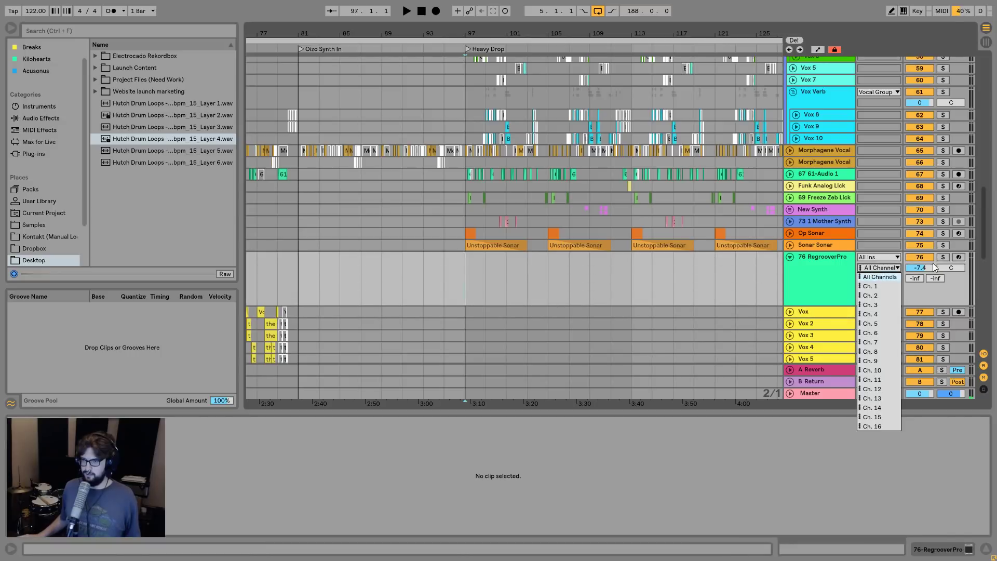
pyautogui.click(943, 257)
# Reopen the RegrooverPro window and set the analysis to 4 layers with Activity in the middle.
pyautogui.hotkey('shift', 'Tab')
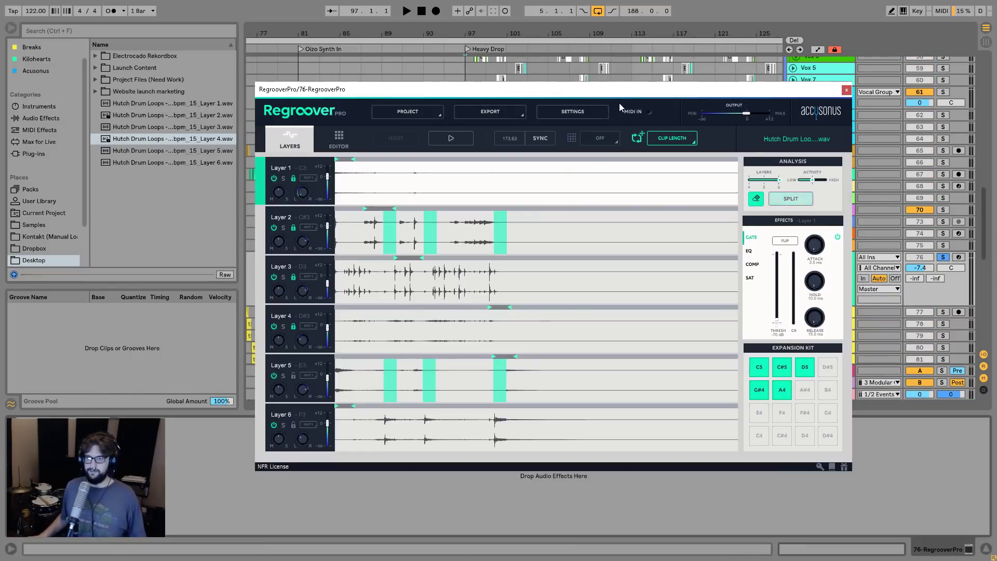
pyautogui.moveTo(623, 89); pyautogui.dragTo(661, 76)
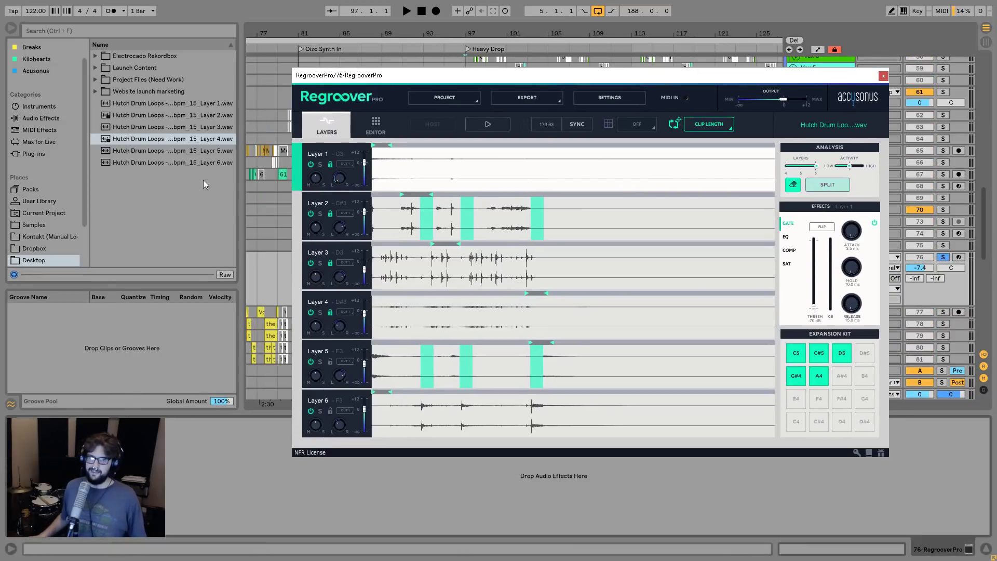
pyautogui.scroll(-2, 66, 162)
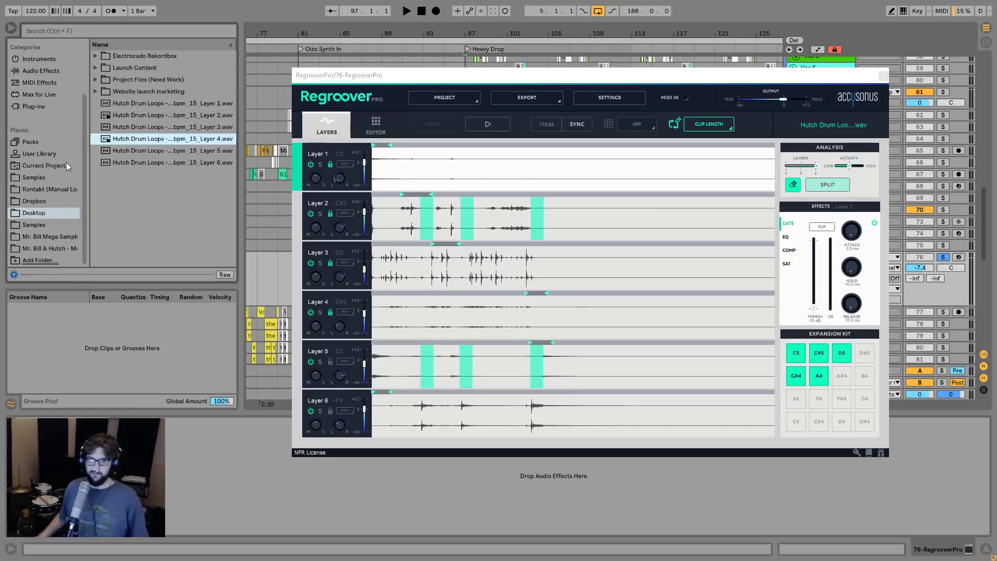
pyautogui.click(798, 168)
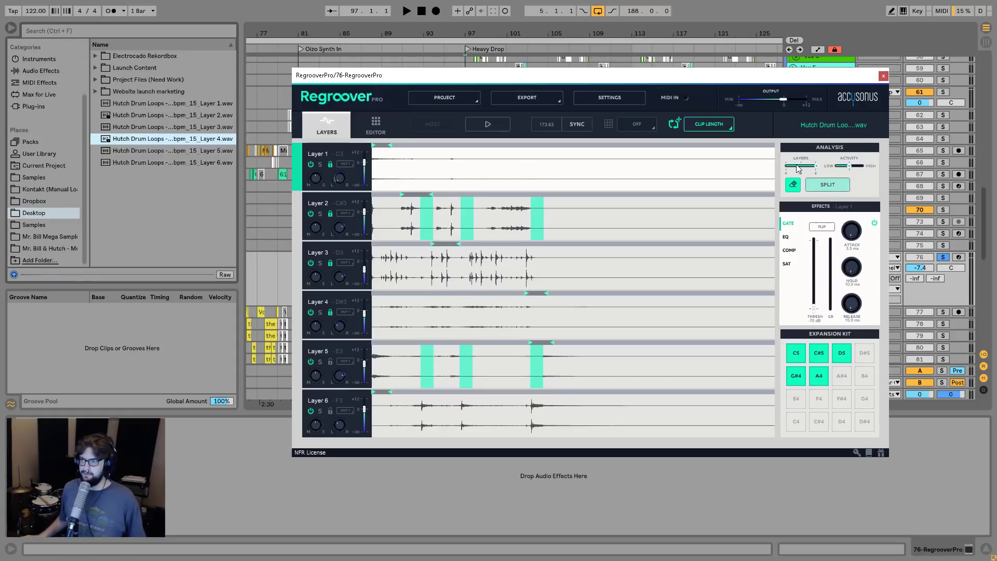
pyautogui.moveTo(799, 168)
pyautogui.mouseDown()
pyautogui.moveTo(786, 167)
pyautogui.moveTo(850, 166)
pyautogui.mouseUp()
# Load Hutch Drum Loops - 110bpm_11.wav from the sample pack folder into Regroover and preview it synced to the host tempo.
pyautogui.click(58, 248)
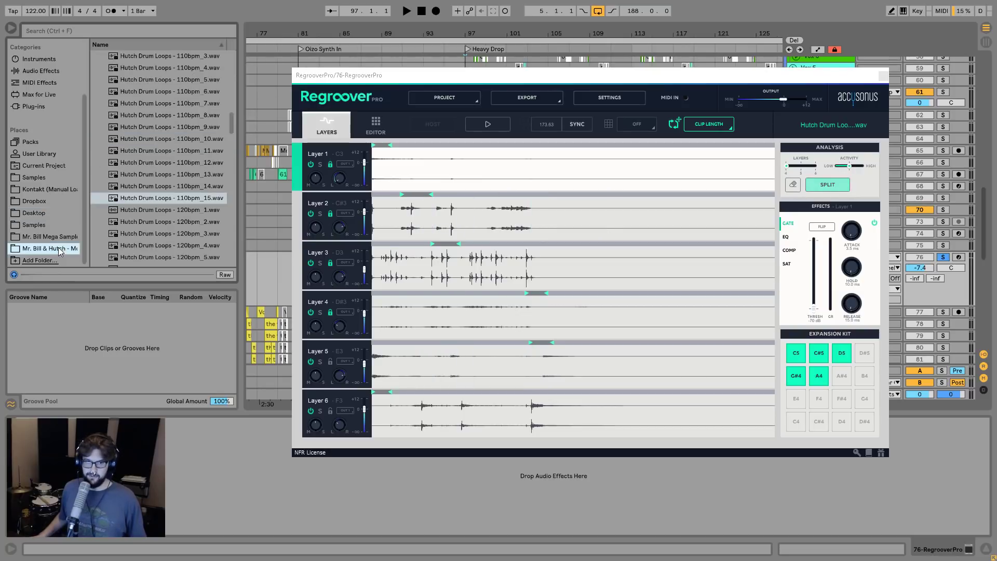
pyautogui.click(181, 150)
pyautogui.moveTo(182, 150); pyautogui.dragTo(452, 227)
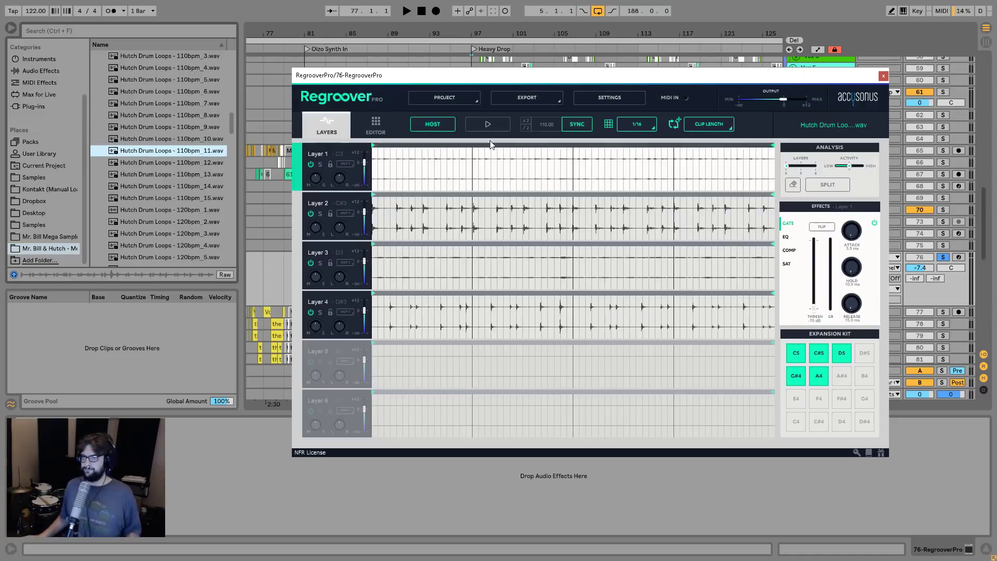
pyautogui.click(488, 128)
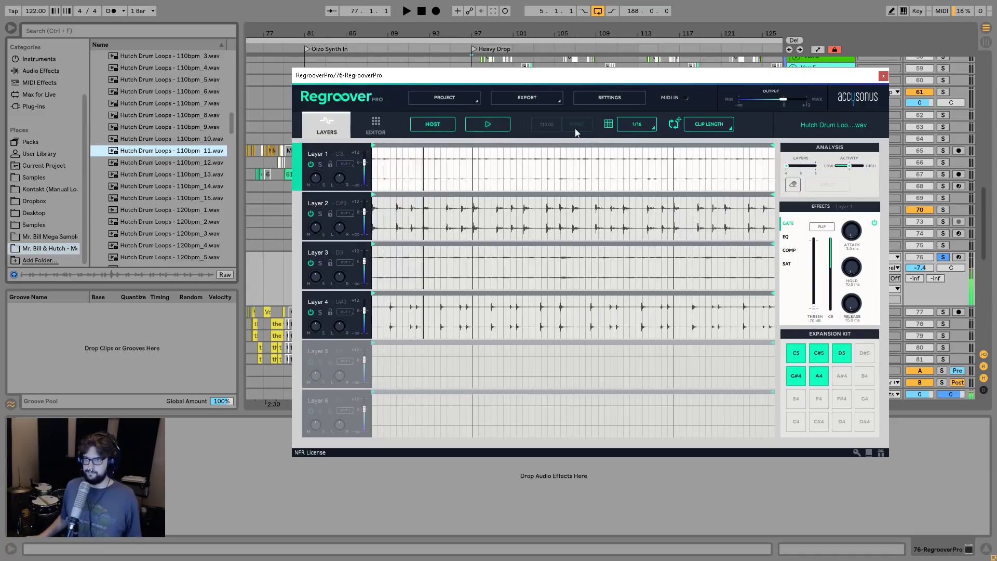
pyautogui.press('space')
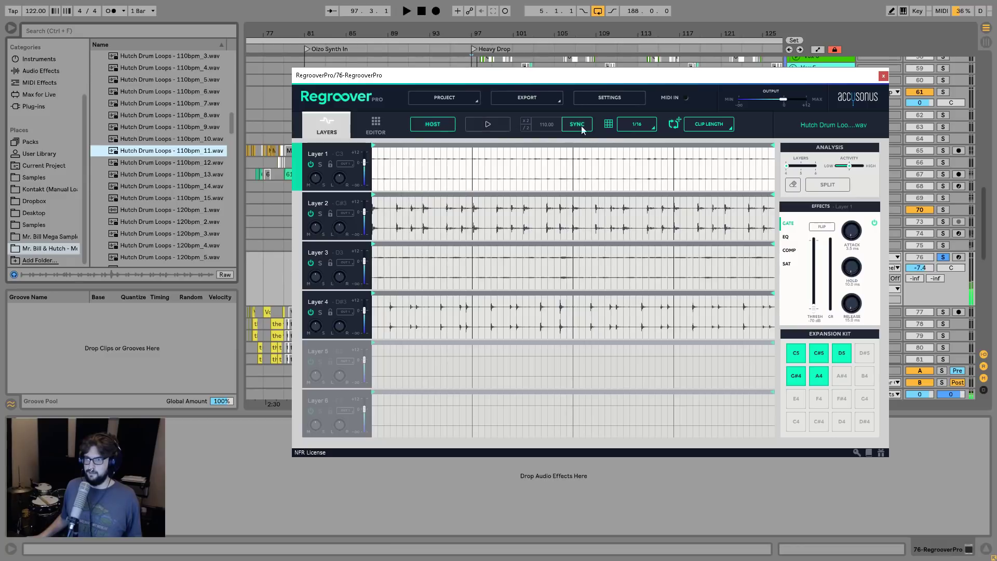
# Turn off tempo sync to compare the loop's unsynced playback, and turn sync back on.
pyautogui.click(578, 125)
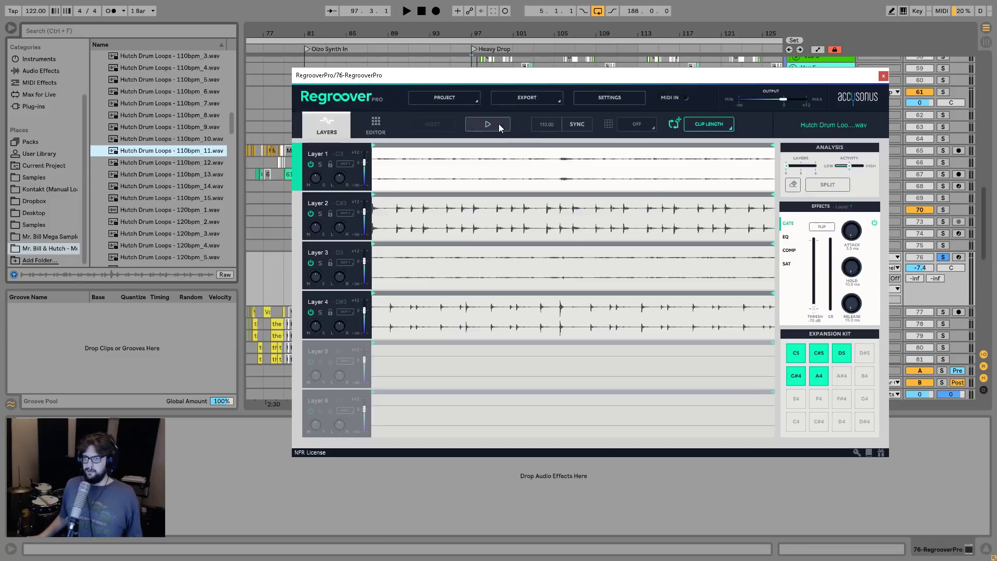
pyautogui.click(497, 124)
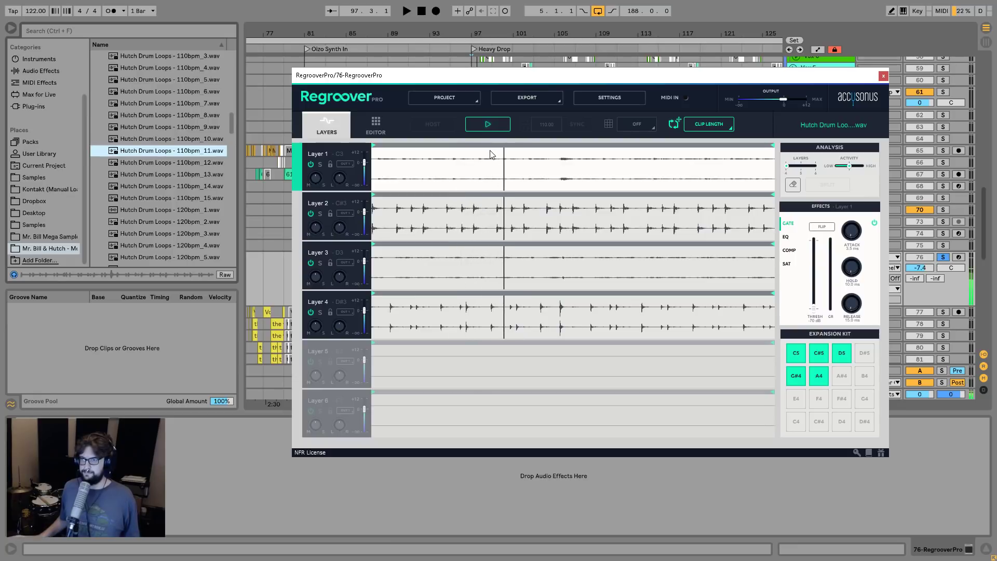
pyautogui.press('space')
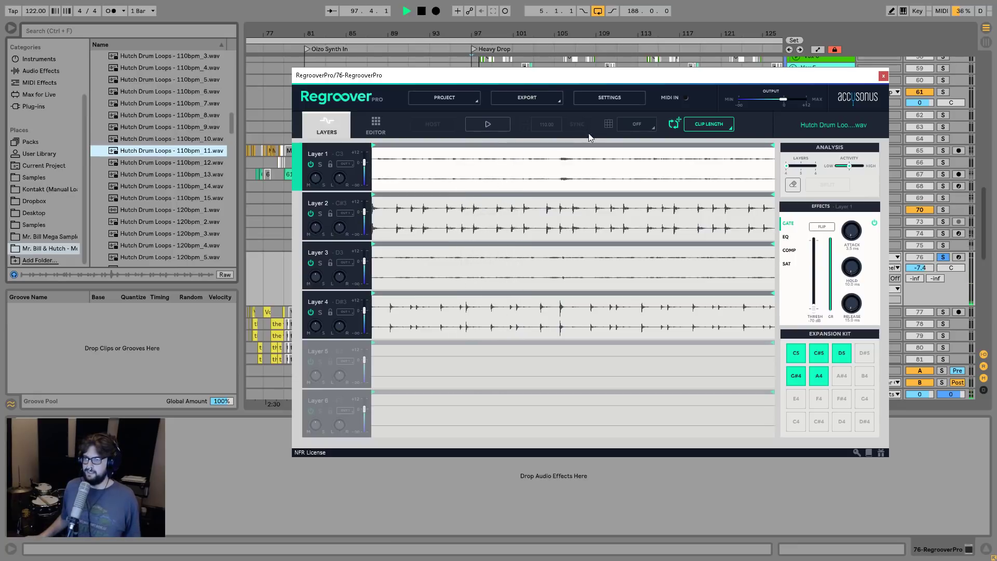
pyautogui.press('space')
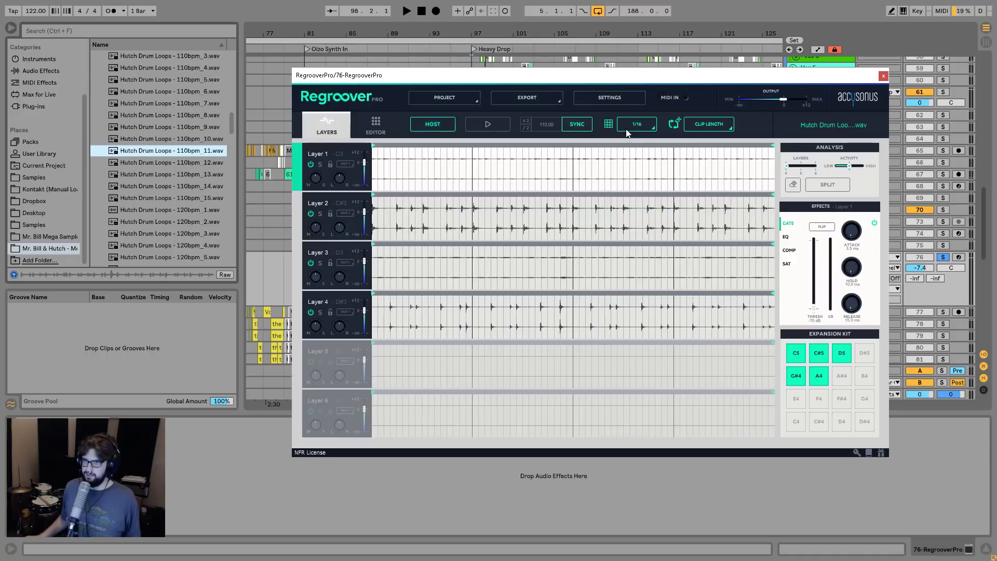
# Try moving Layer 1's start marker one bar in along the grid, and set the grid resolution to 1/8.
pyautogui.click(643, 128)
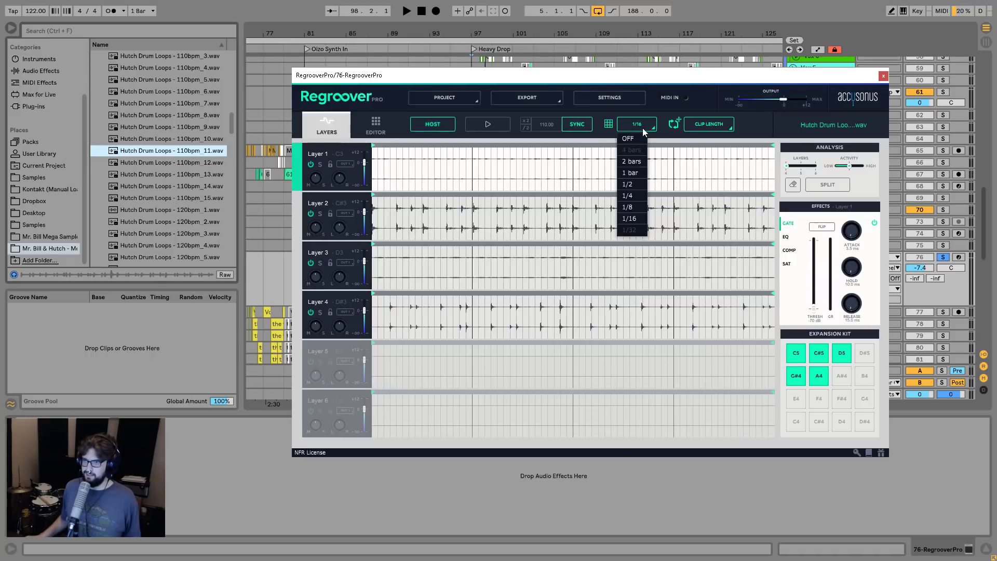
pyautogui.click(625, 176)
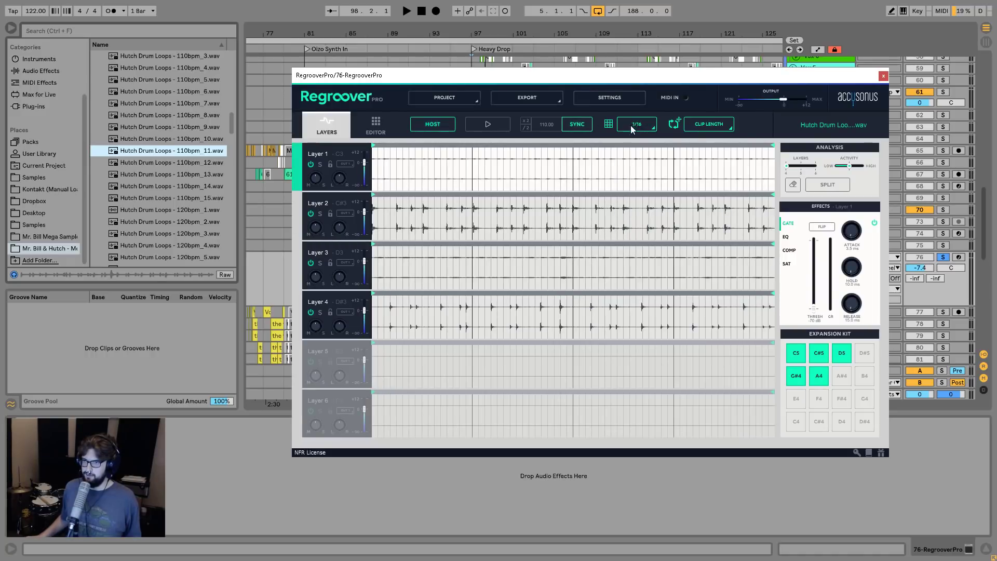
pyautogui.moveTo(375, 142); pyautogui.dragTo(463, 141)
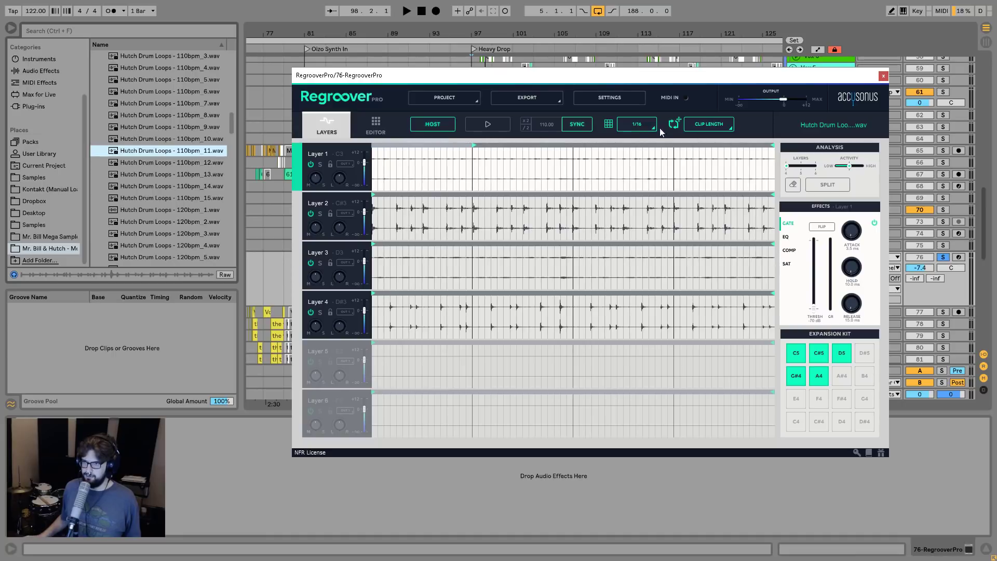
pyautogui.click(643, 124)
pyautogui.click(631, 207)
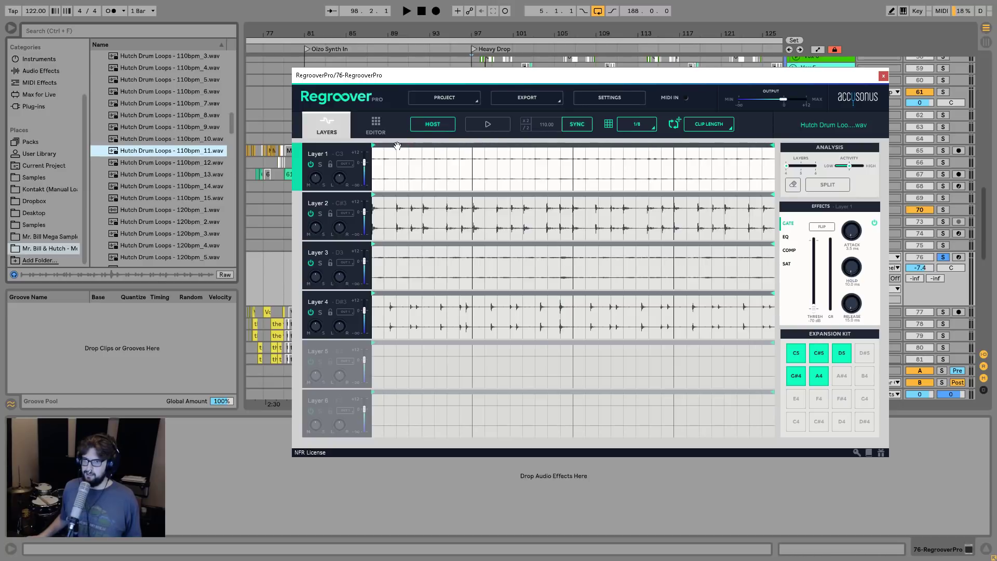
# Try multi-bar loop lengths for Layer 1 and set its loop length to 1 bar.
pyautogui.click(696, 125)
pyautogui.click(719, 181)
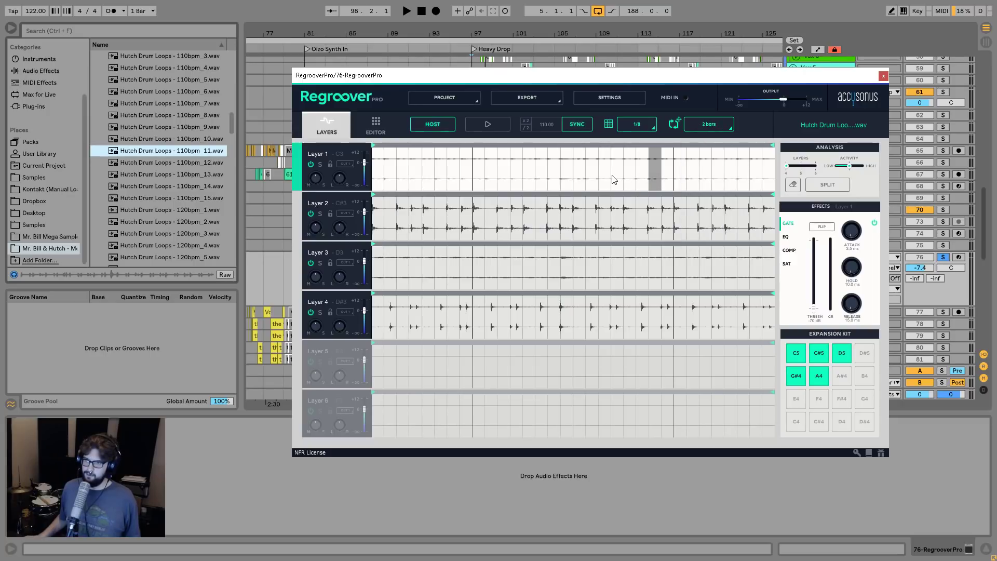
pyautogui.click(707, 126)
pyautogui.click(705, 175)
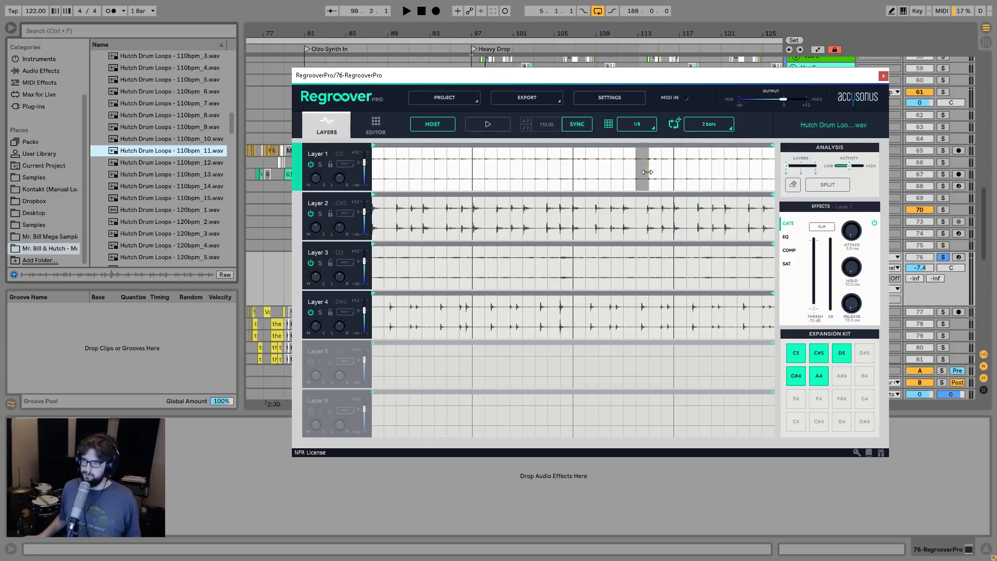
pyautogui.click(704, 128)
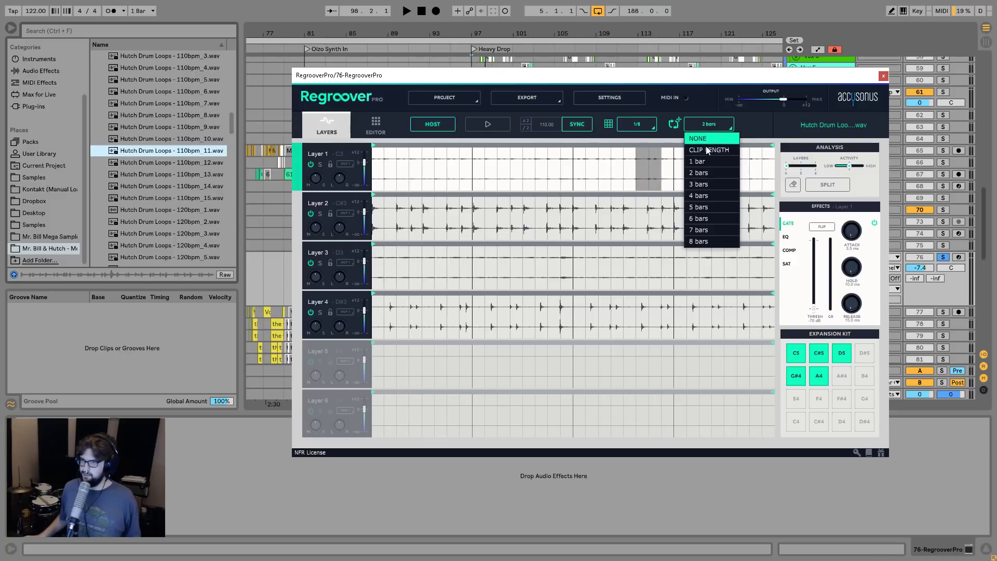
pyautogui.click(699, 152)
pyautogui.click(643, 128)
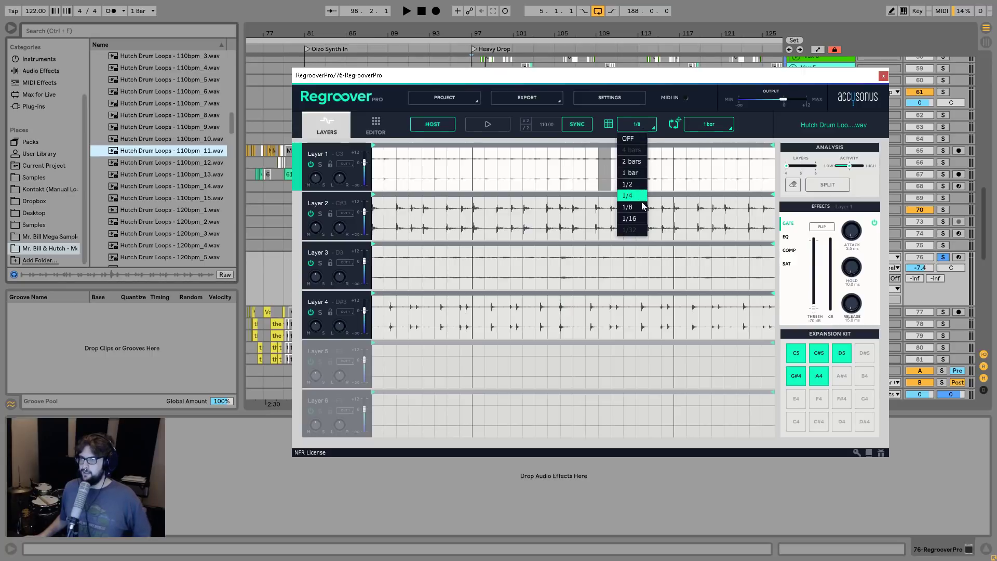
pyautogui.click(715, 123)
pyautogui.click(747, 125)
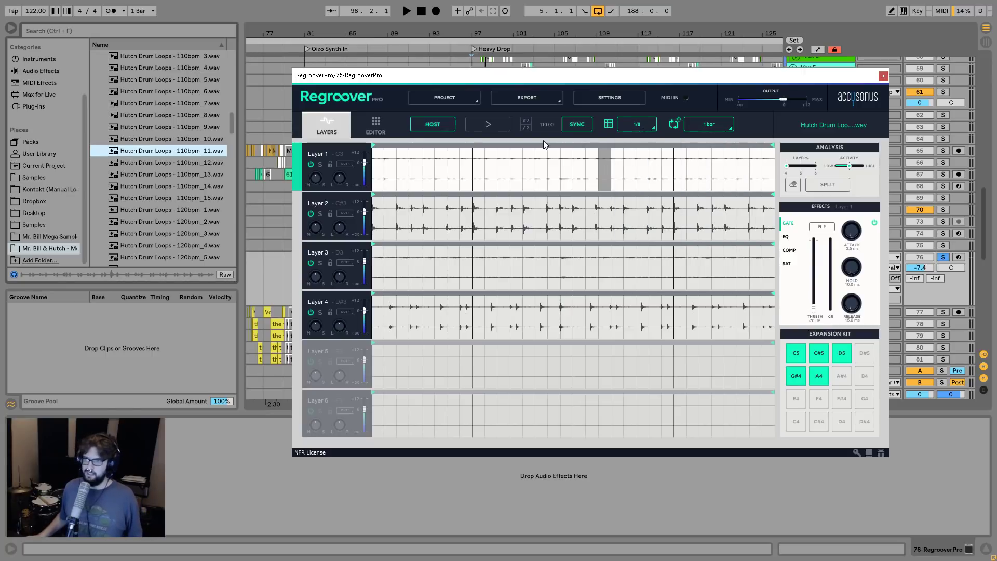
# Turn off the loop's tempo sync and preview Layer 1 on its own in solo.
pyautogui.click(576, 128)
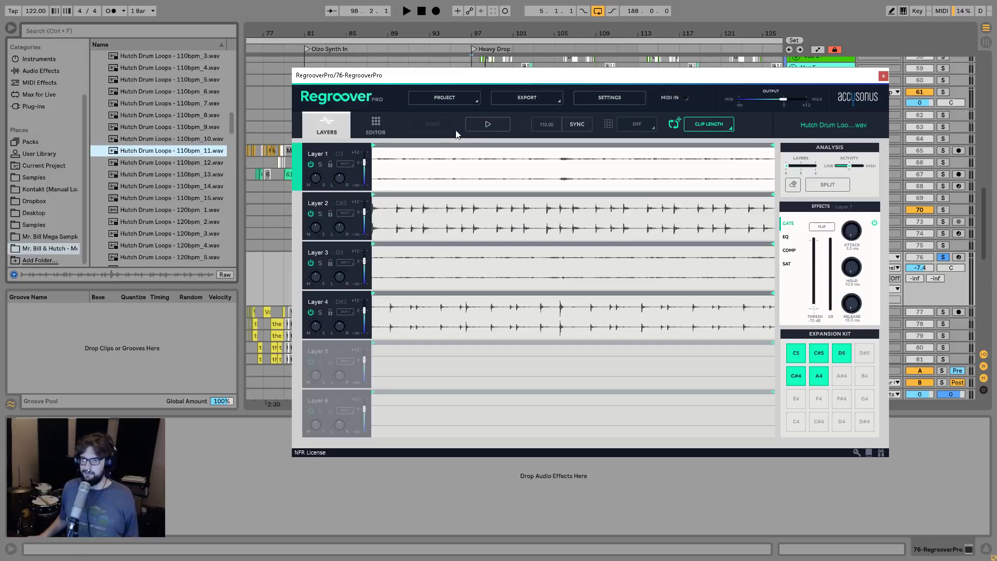
pyautogui.click(320, 164)
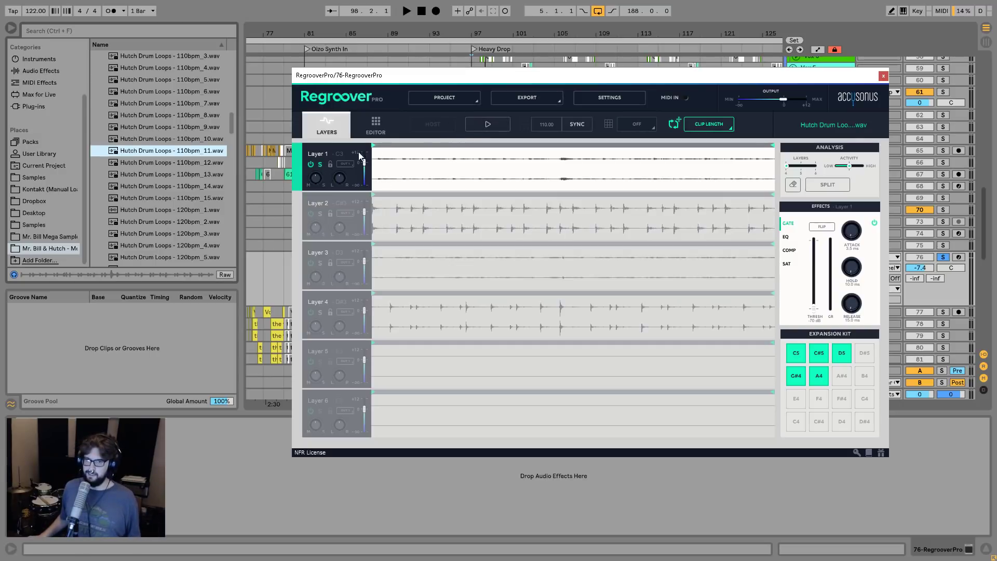
pyautogui.click(501, 125)
pyautogui.click(476, 131)
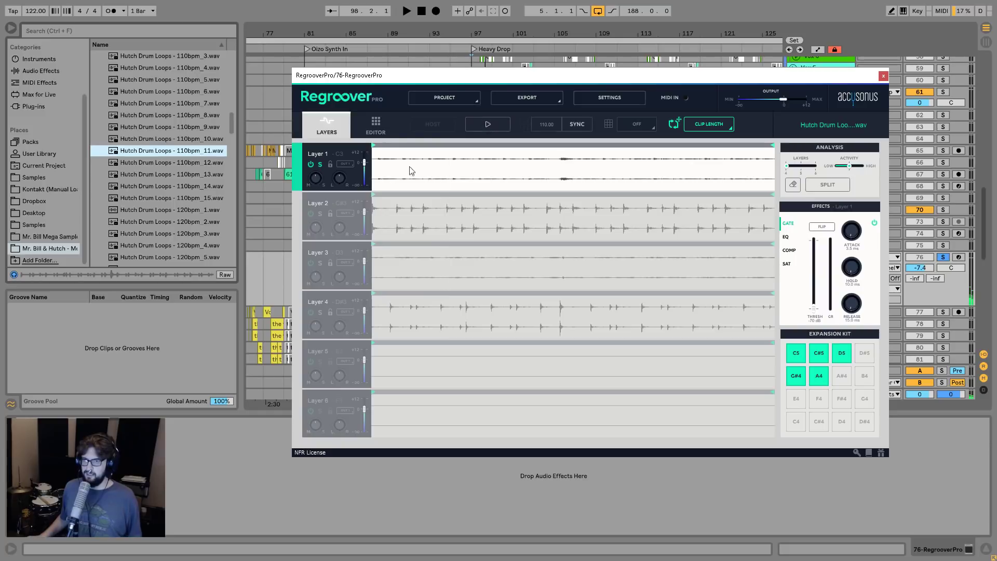
pyautogui.click(321, 164)
# Solo and preview Layers 2, 3 and 4 one at a time, and leave all layers unsoloed.
pyautogui.click(319, 213)
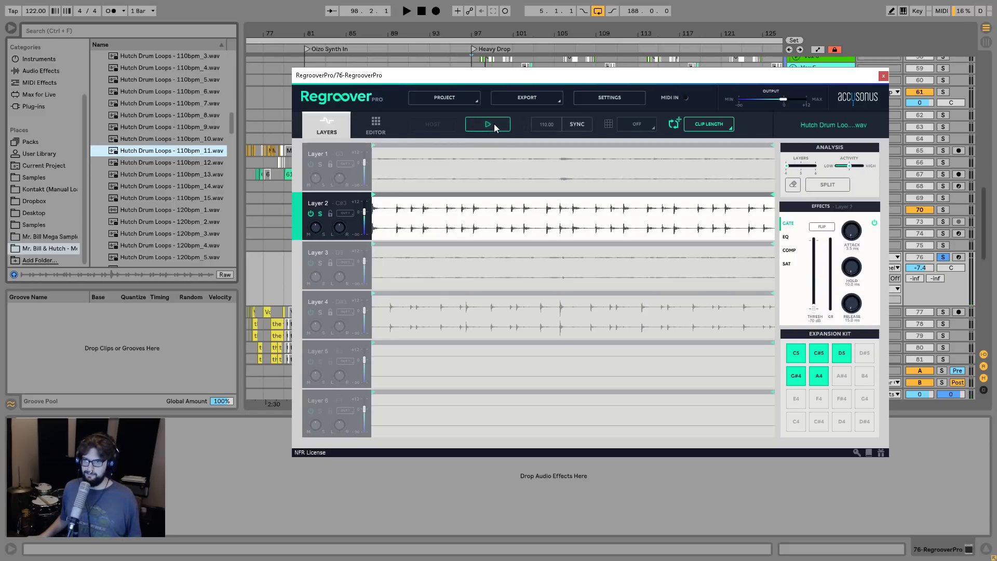
pyautogui.click(494, 124)
pyautogui.press('space')
pyautogui.click(320, 213)
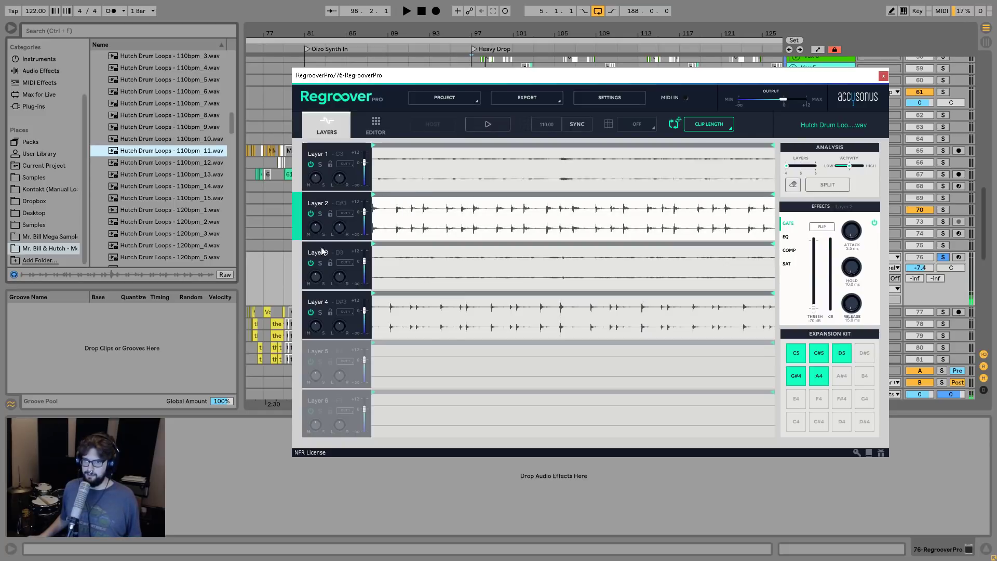
pyautogui.click(320, 263)
pyautogui.click(487, 126)
pyautogui.click(487, 126)
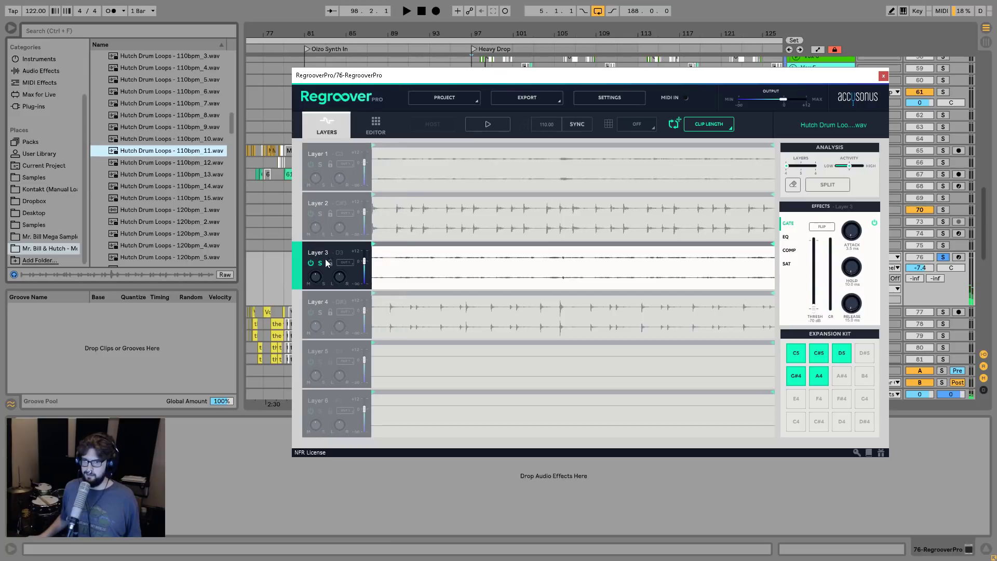
pyautogui.click(321, 263)
pyautogui.click(320, 313)
pyautogui.click(490, 124)
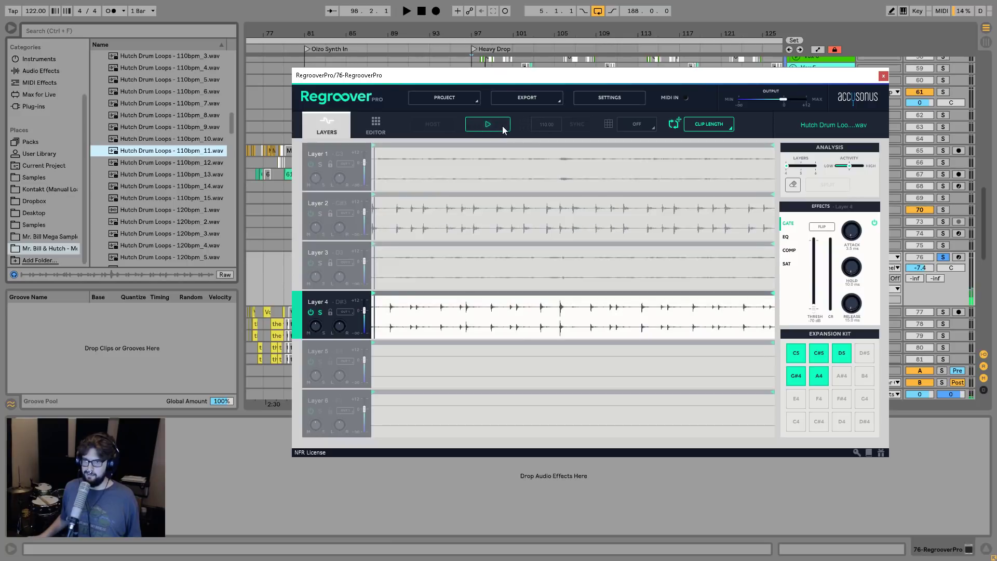
pyautogui.press('space')
pyautogui.click(320, 312)
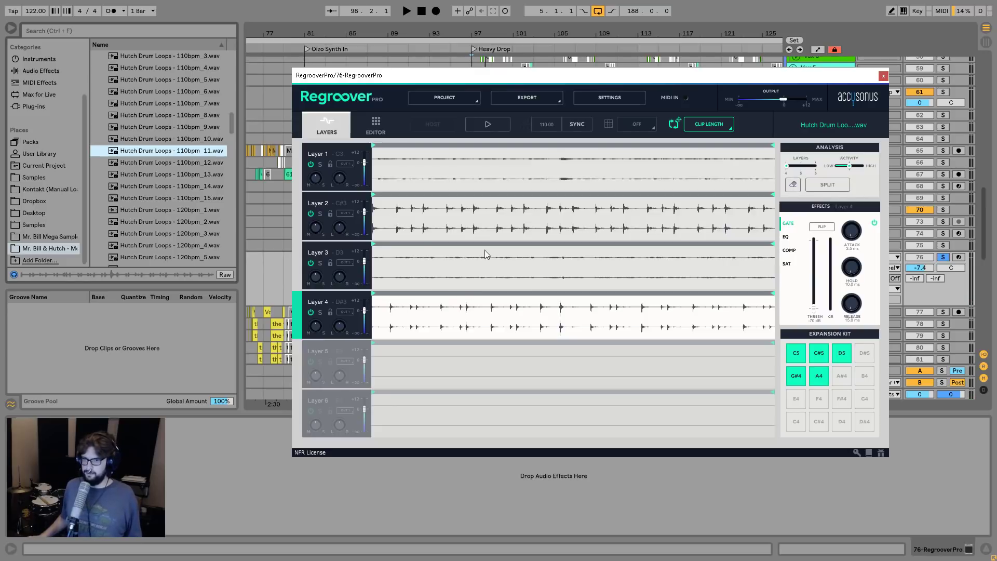
# Mark all of Layer 2 for removal, lock Layers 1 and 3, and split again to push its content into Layer 4.
pyautogui.moveTo(757, 231); pyautogui.dragTo(320, 235)
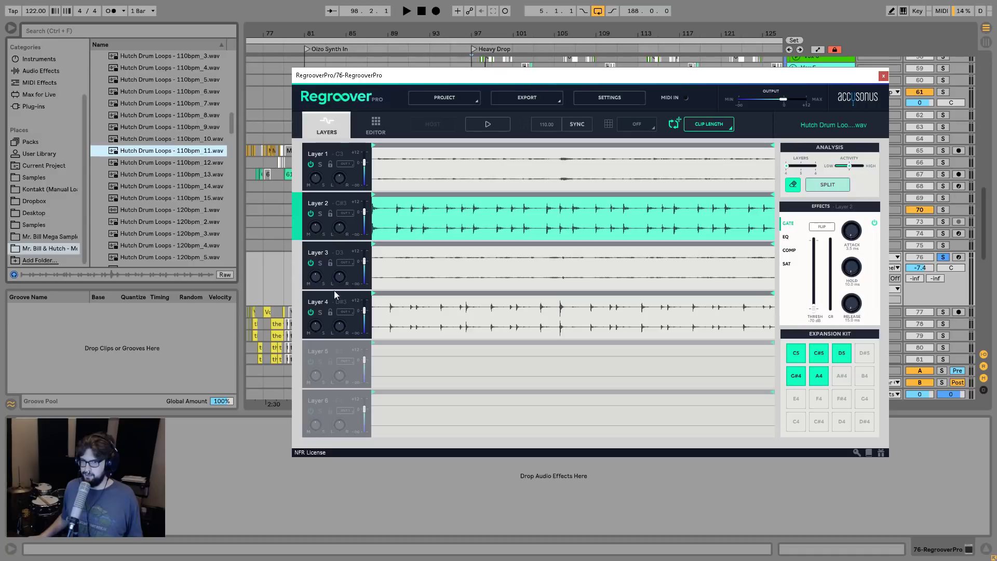
pyautogui.click(330, 263)
pyautogui.click(331, 178)
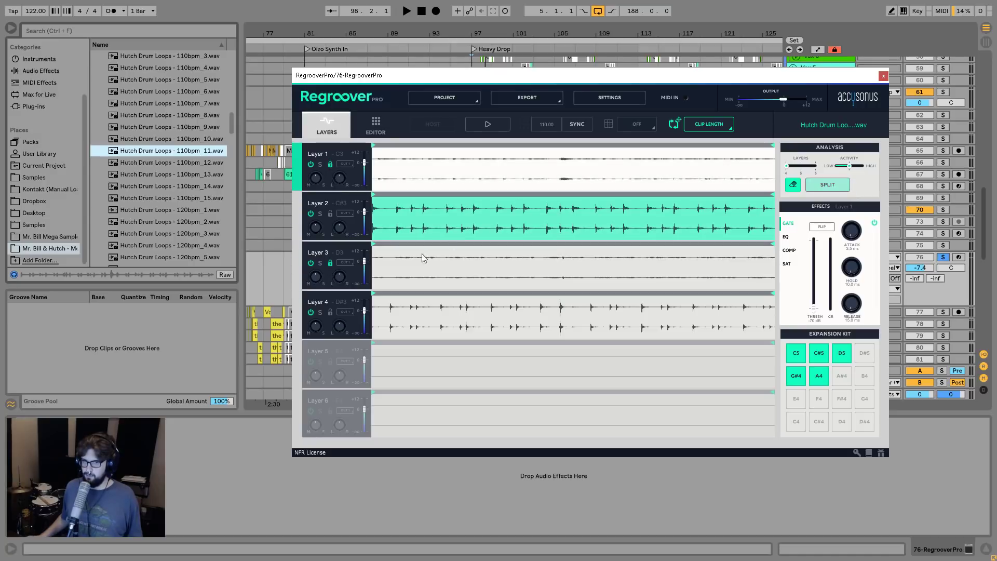
pyautogui.click(826, 186)
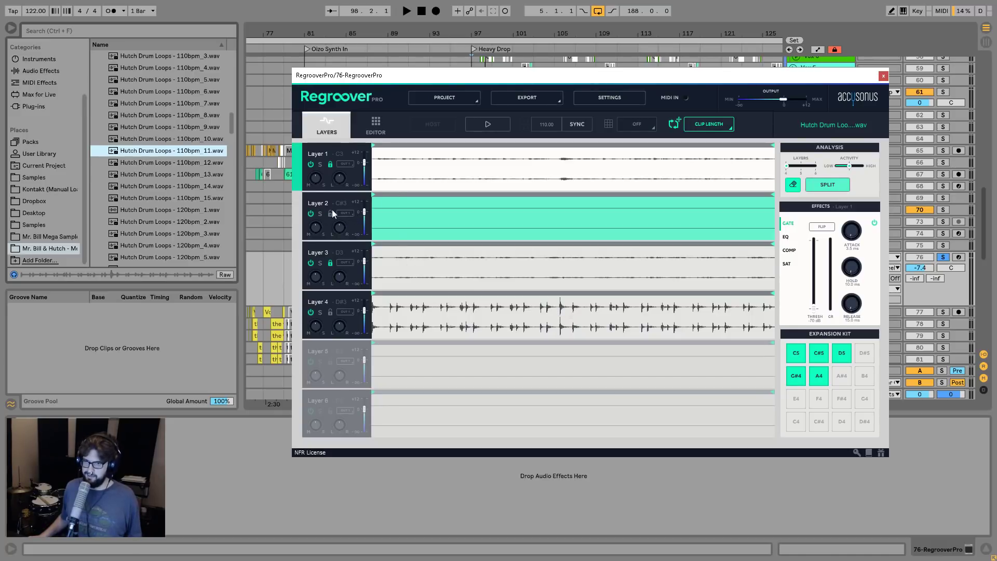
# Clear the removal marking on Layer 2 and unlock Layers 1 and 3.
pyautogui.click(300, 212)
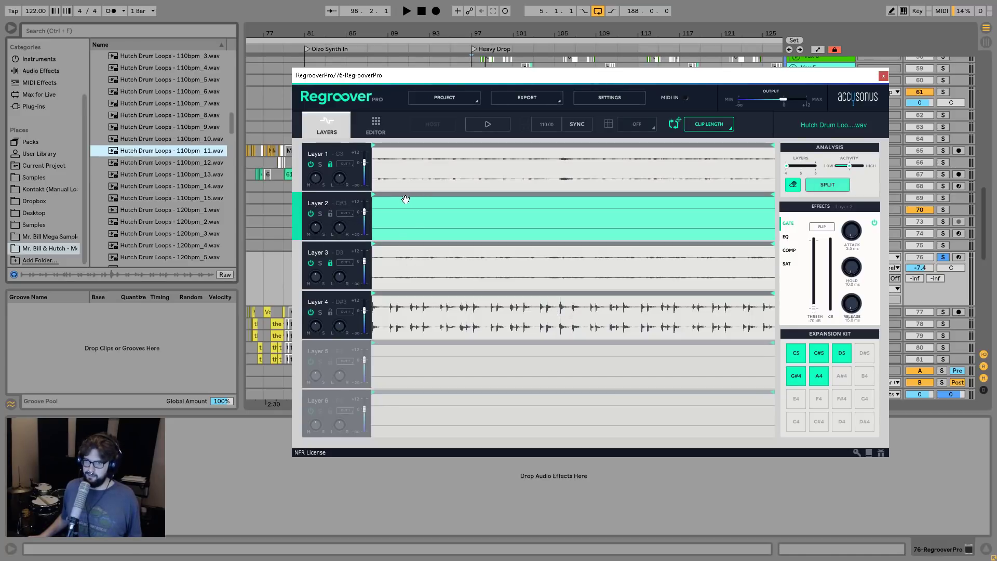
pyautogui.click(808, 185)
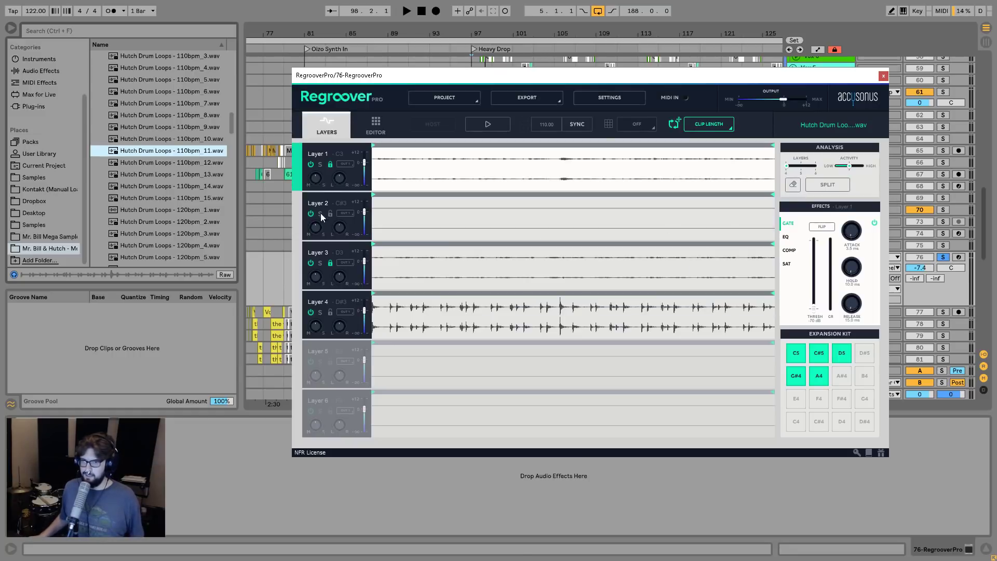
pyautogui.click(330, 262)
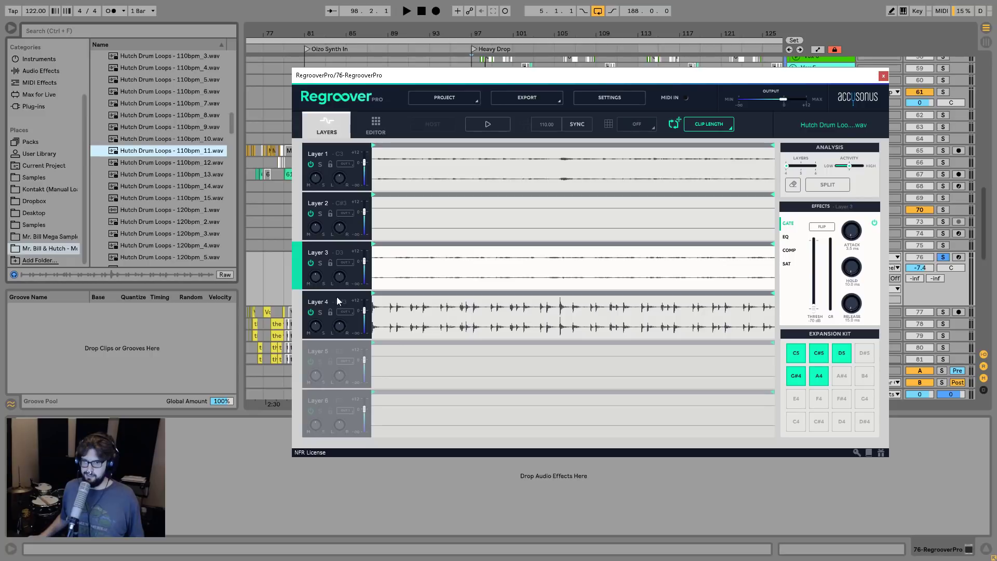
# Rename Layer 3 to "Hi 2" and Layer 1 to "Hi 1", and leave every layer unsoloed.
pyautogui.click(320, 261)
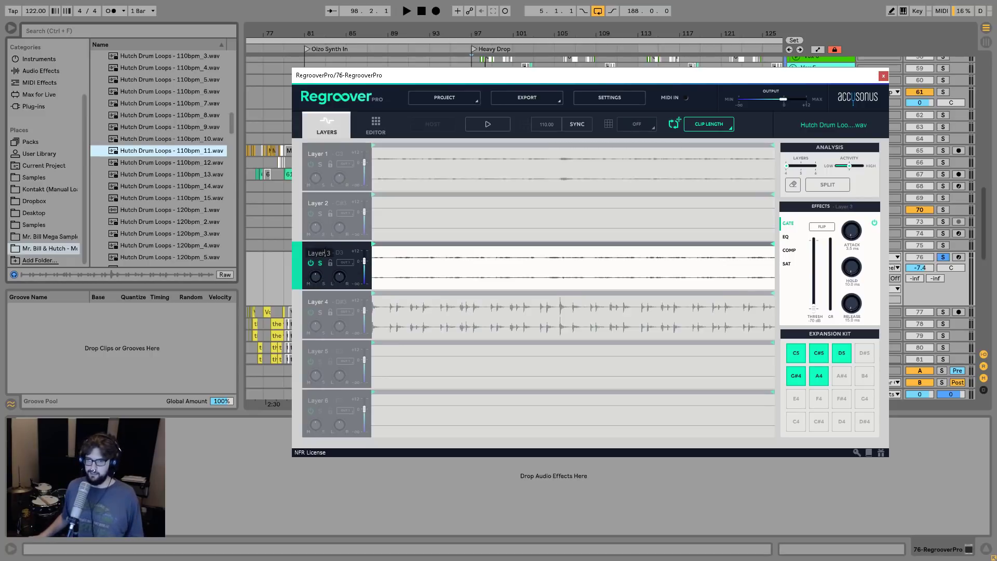
pyautogui.write('Hi 2')
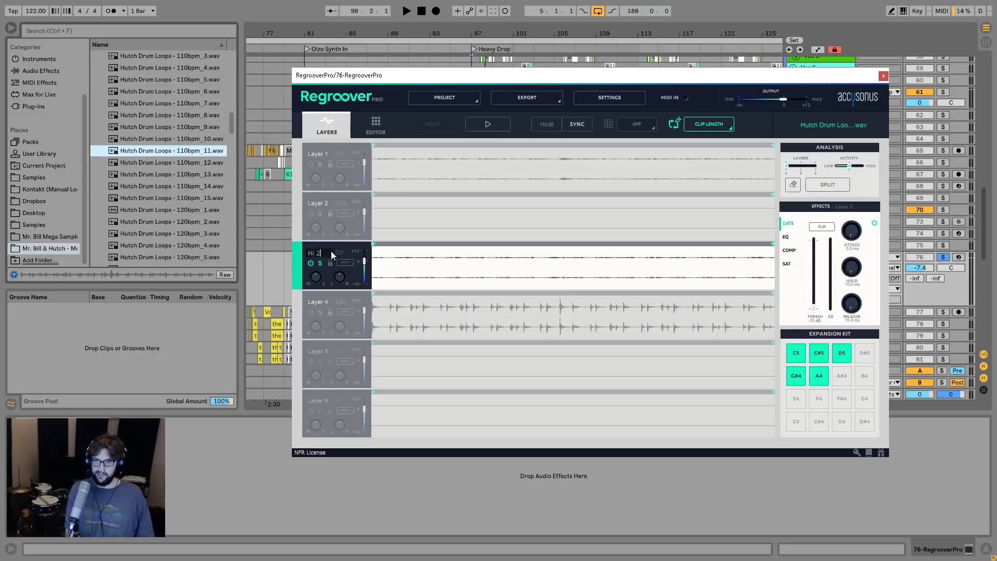
pyautogui.click(321, 153)
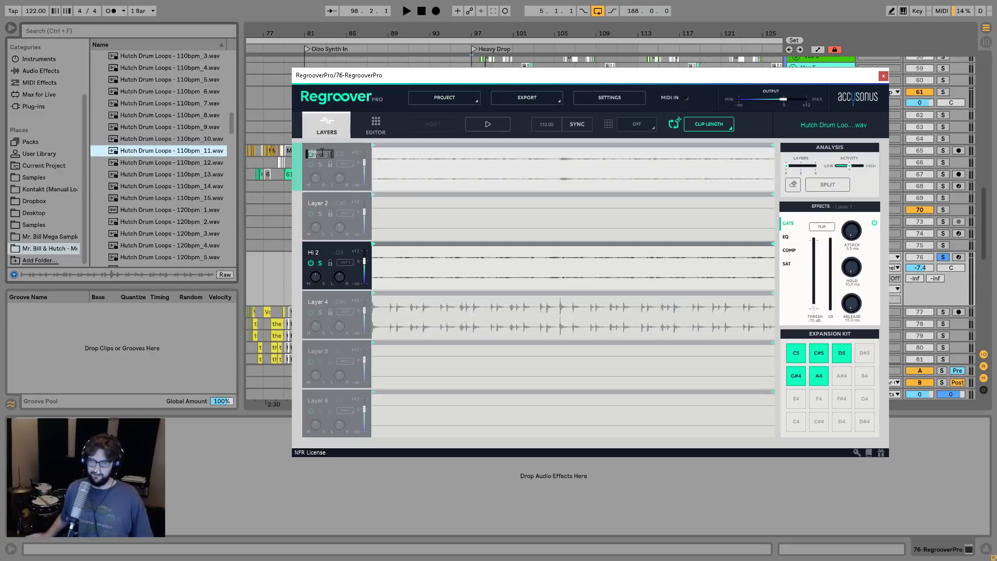
pyautogui.doubleClick(321, 152)
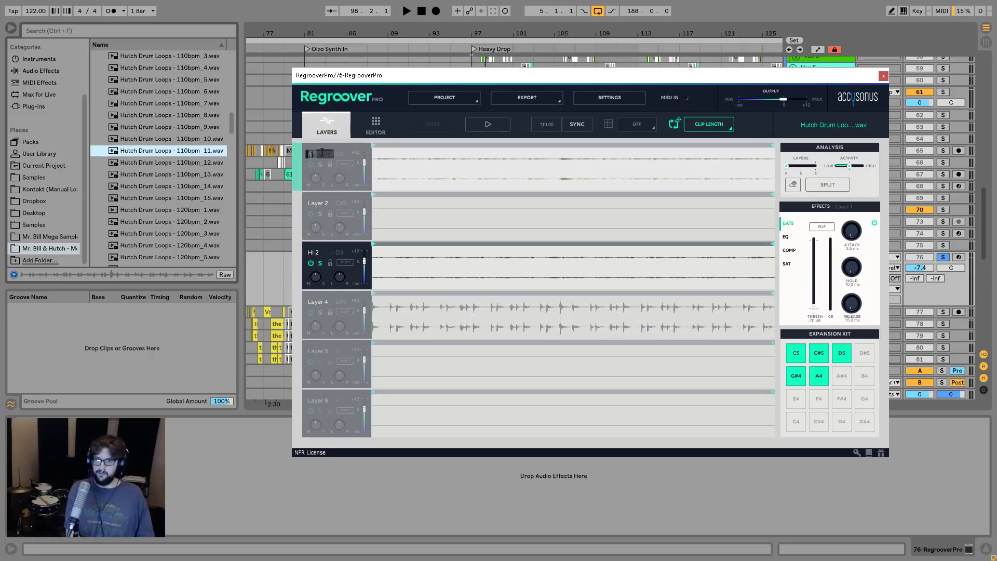
pyautogui.write('Hi 1')
pyautogui.press('Return')
pyautogui.click(321, 268)
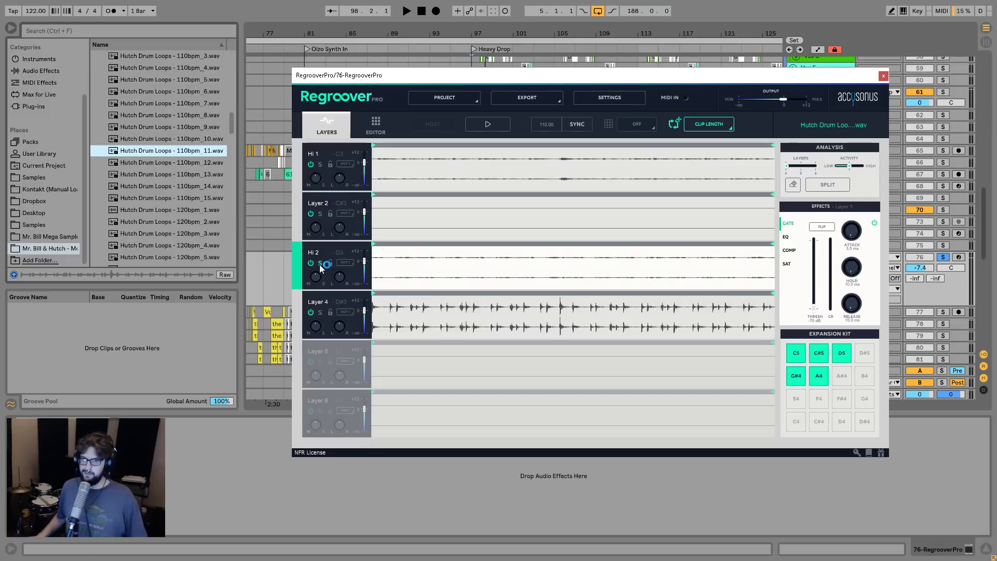
# Pan the Hi 1 and Hi 2 layers to opposite sides and preview the loop's stereo spread.
pyautogui.click(341, 179)
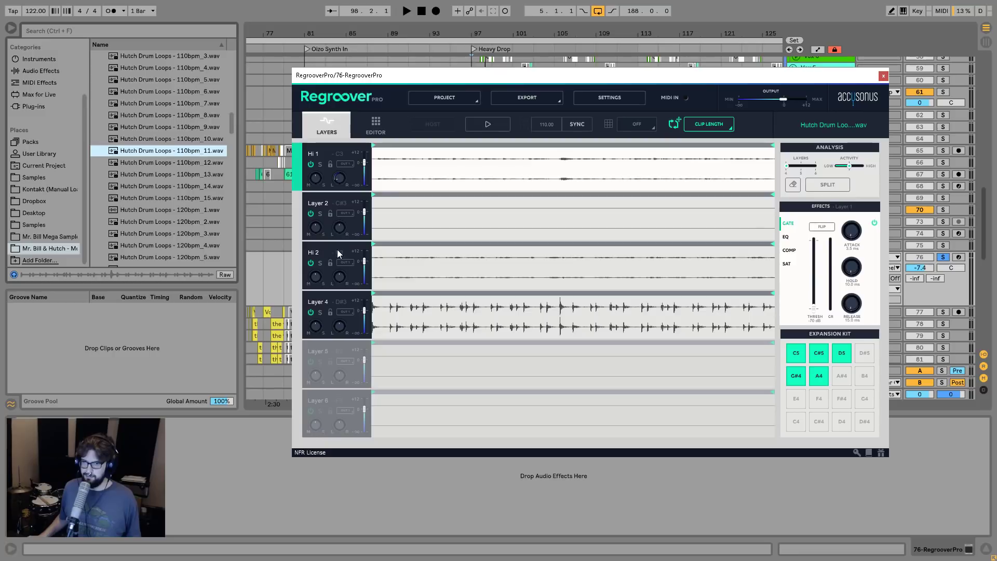
pyautogui.click(342, 271)
pyautogui.click(342, 169)
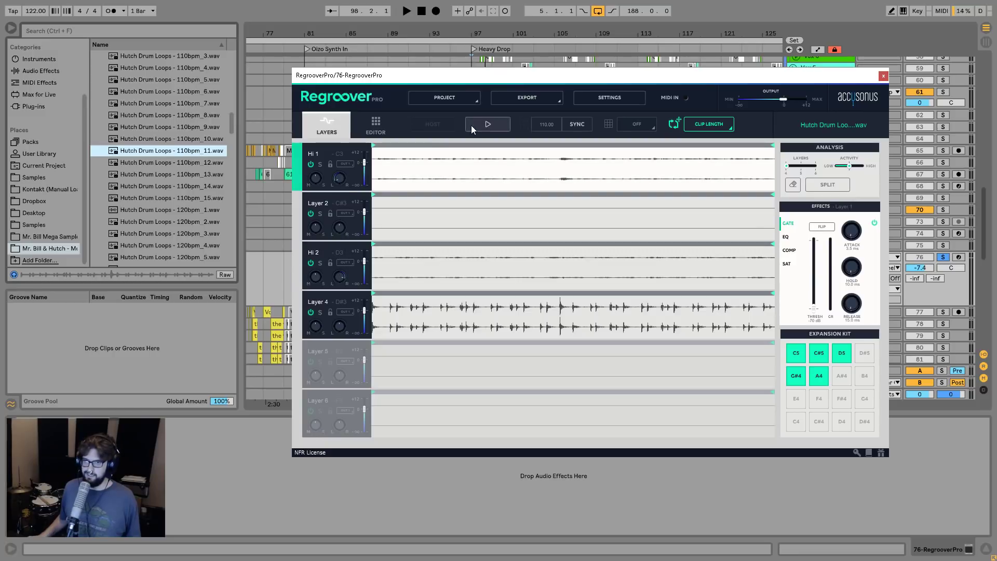
pyautogui.click(487, 126)
pyautogui.click(343, 271)
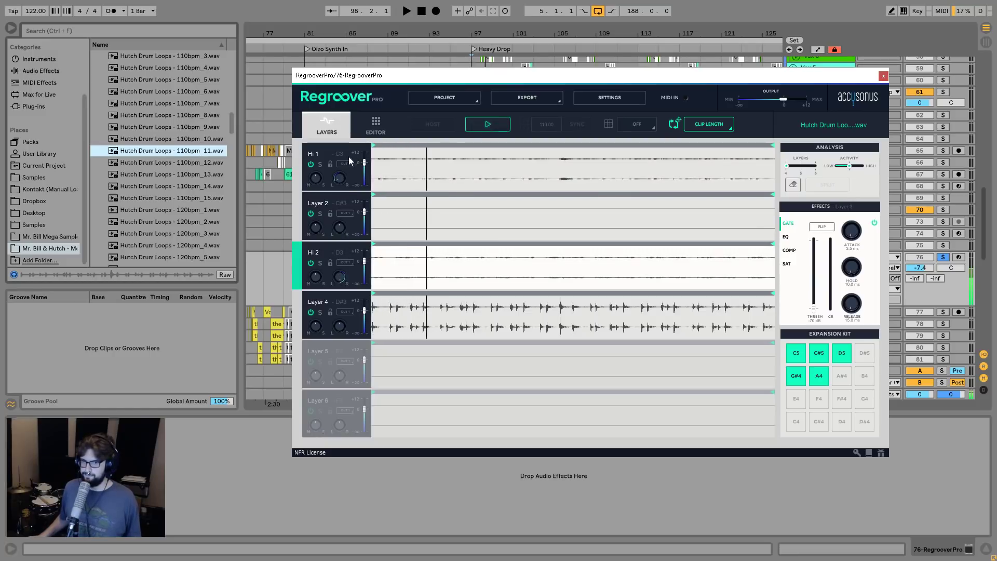
pyautogui.click(348, 157)
pyautogui.click(329, 263)
pyautogui.click(345, 158)
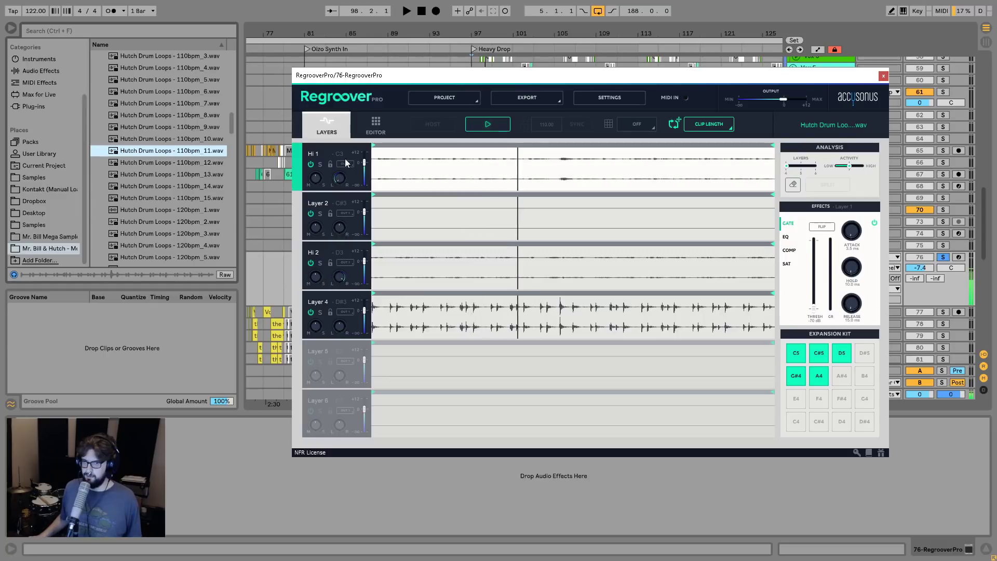
pyautogui.click(488, 126)
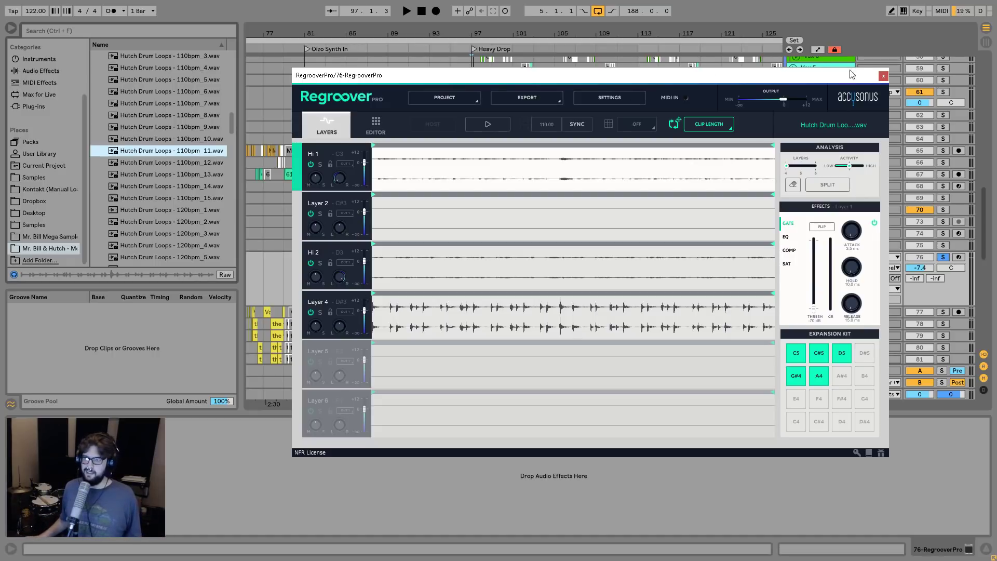
# Close the Regroover window and play the soloed Saw Bass track from the Heavy Drop at bar 97.
pyautogui.click(883, 77)
pyautogui.click(807, 244)
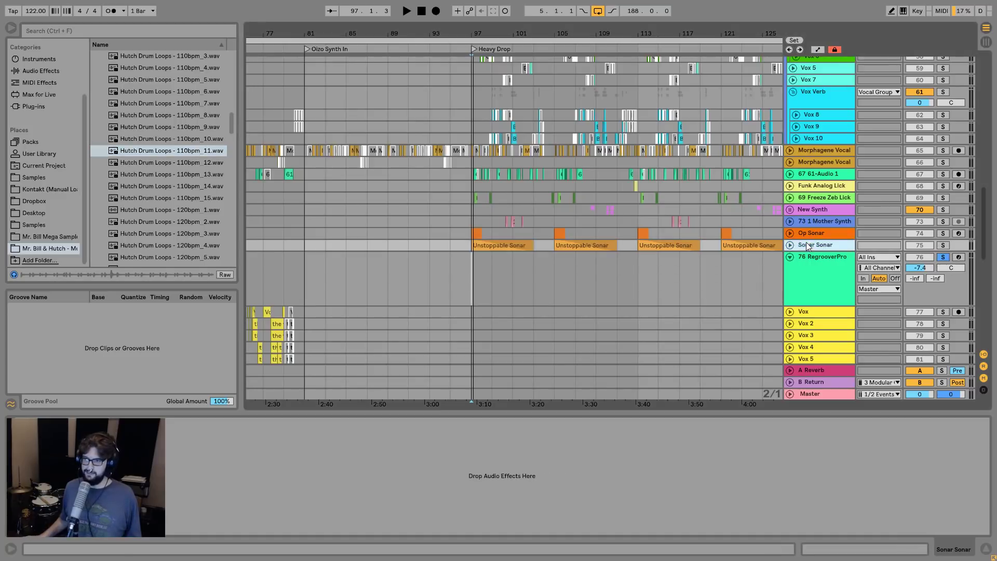
pyautogui.click(792, 244)
pyautogui.click(791, 245)
pyautogui.scroll(10, 791, 180)
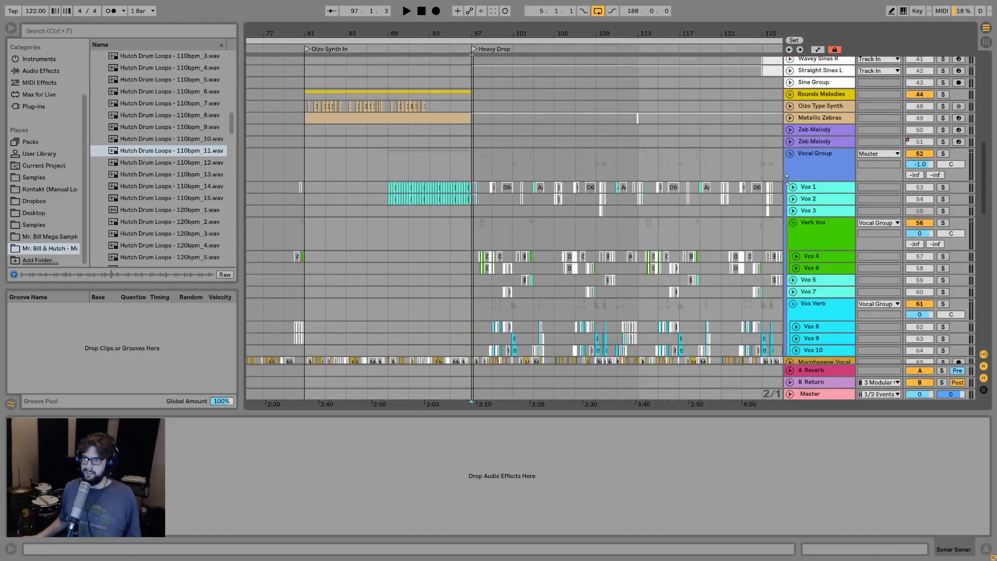
pyautogui.scroll(5, 793, 187)
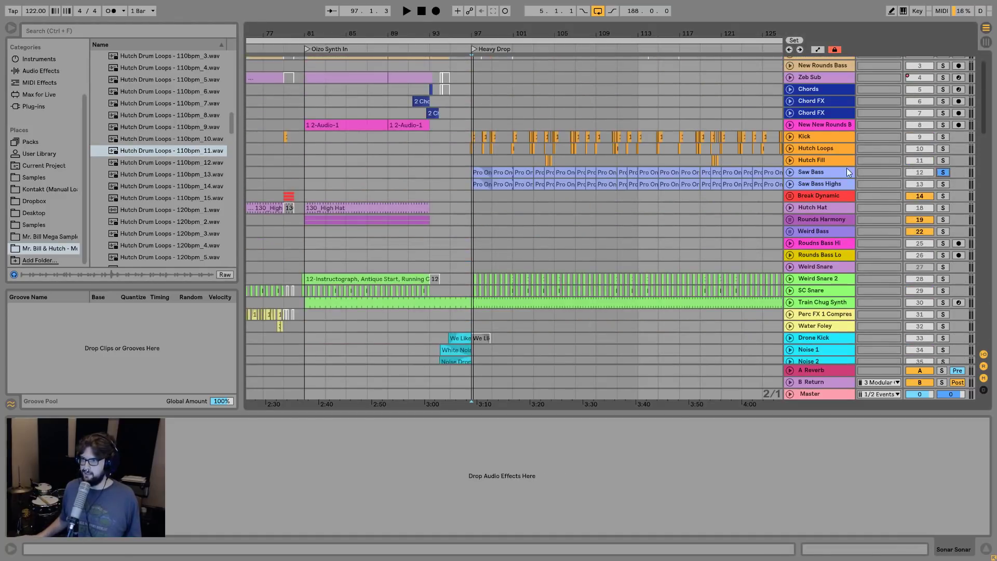
pyautogui.click(847, 171)
pyautogui.click(482, 173)
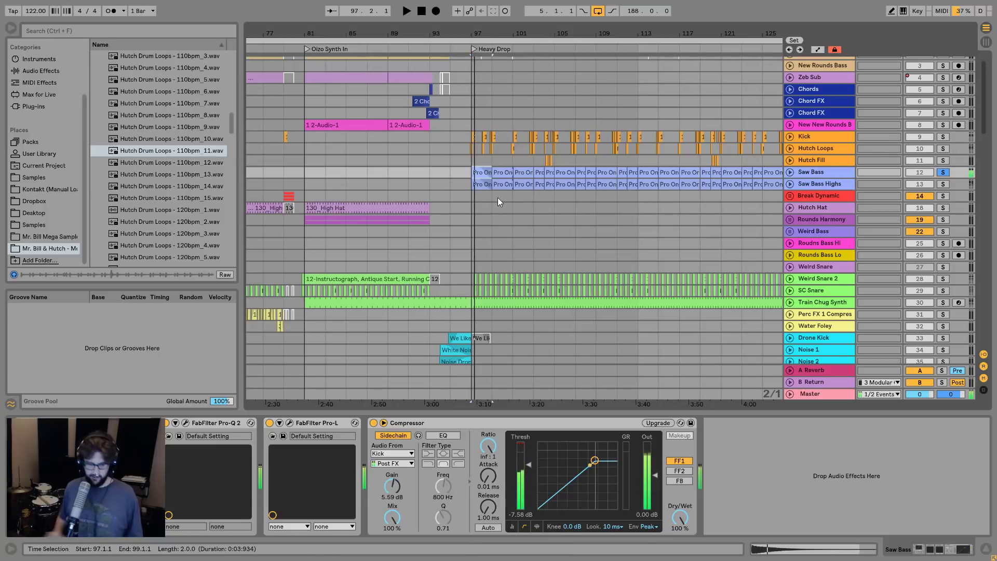
# Search the browser for "filter de", insert Filter Delay before the Compressor on Saw Bass, and expand the track.
pyautogui.hotkey('ctrl', 'f')
pyautogui.write('filter')
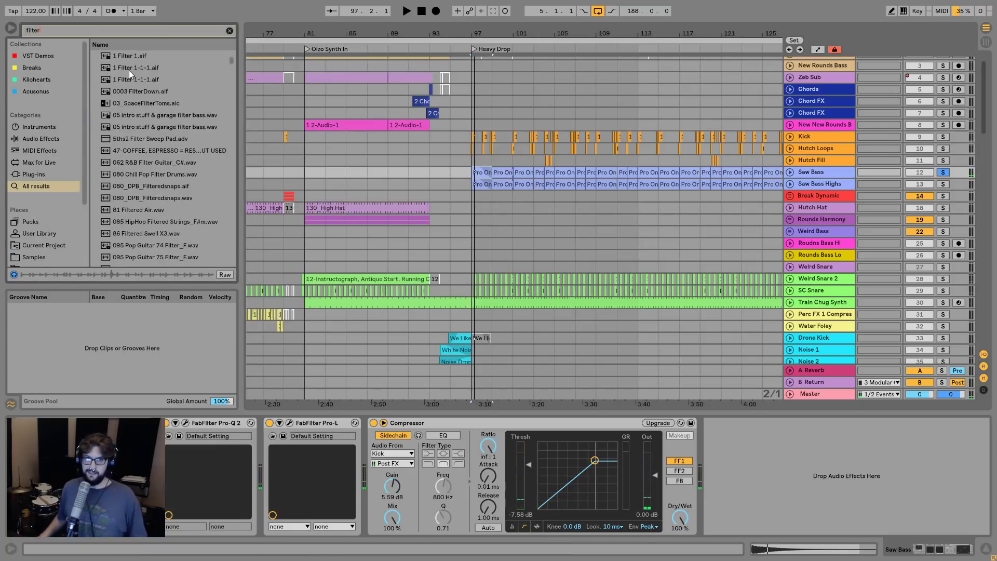
pyautogui.write(' de')
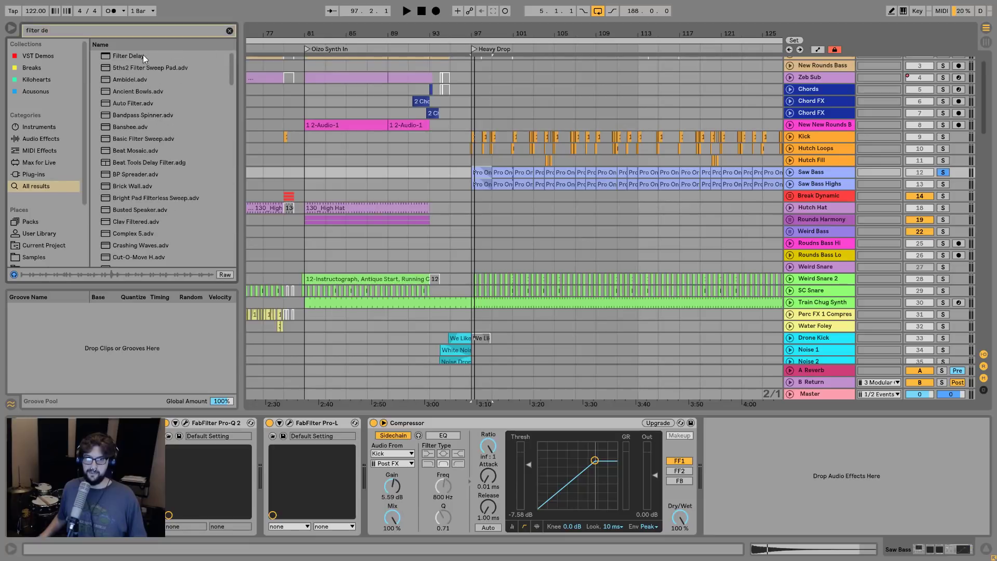
pyautogui.moveTo(392, 423); pyautogui.dragTo(402, 437)
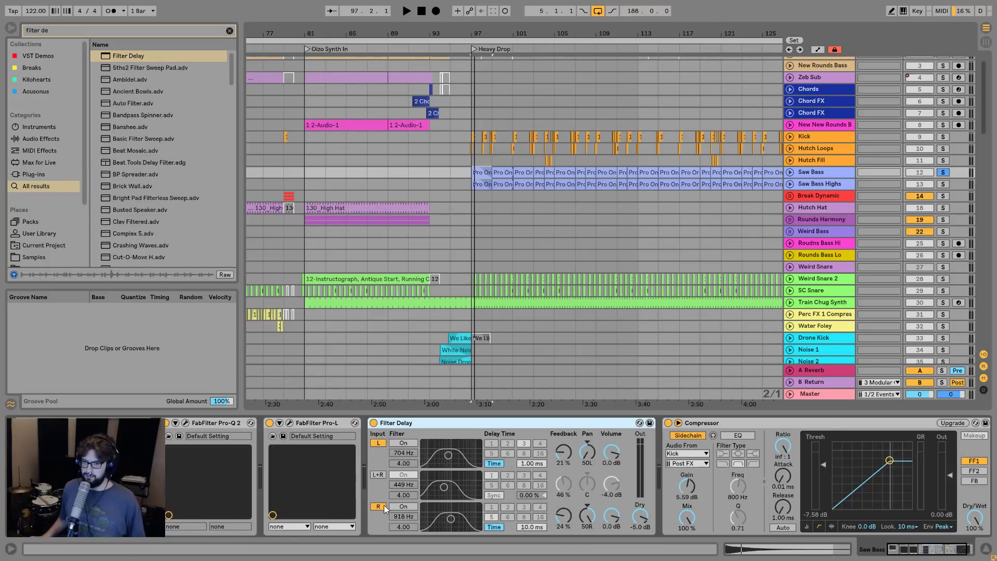
pyautogui.click(790, 172)
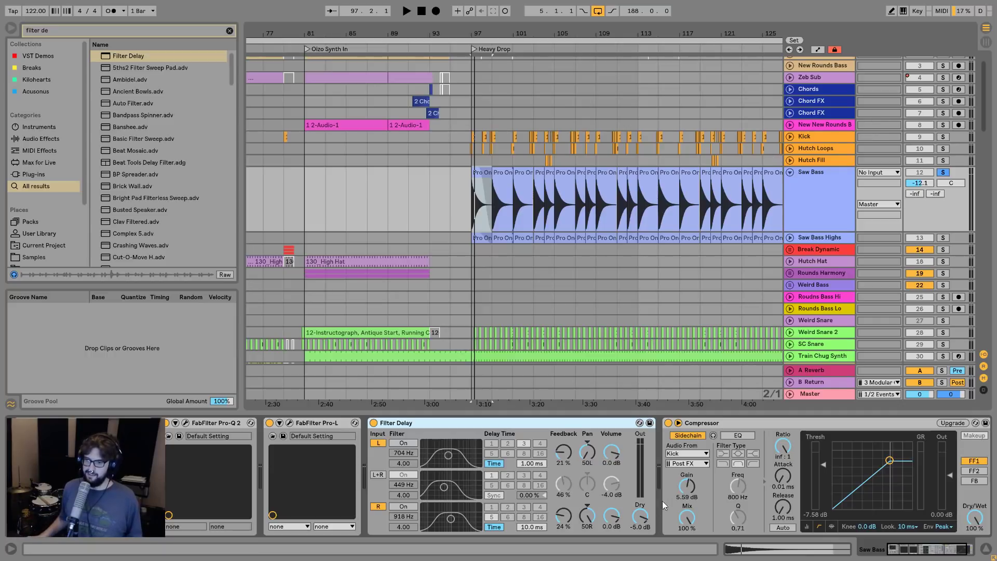
# Preview Saw Bass with Filter Delay, delete the effect, and collapse the track.
pyautogui.press('space')
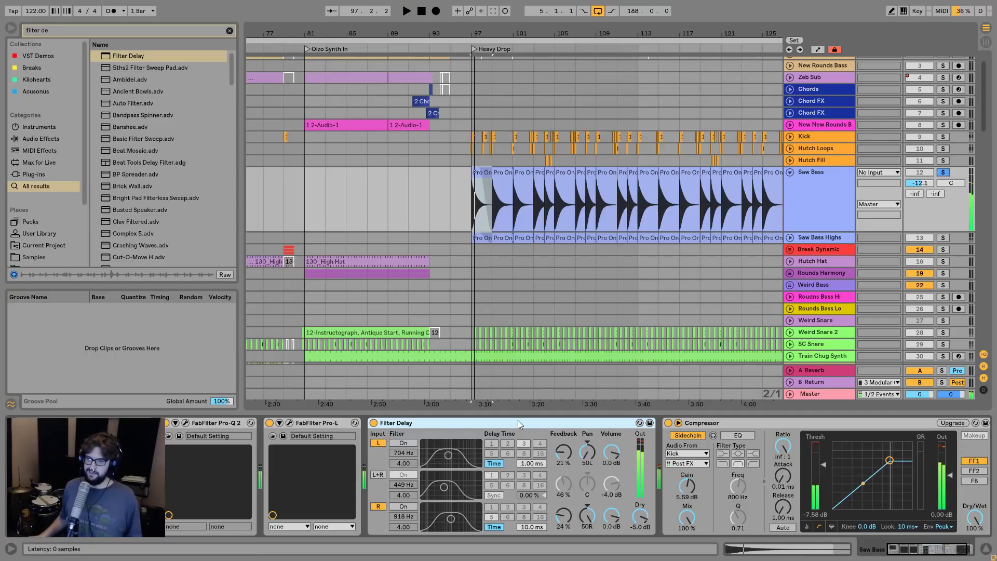
pyautogui.press('Delete')
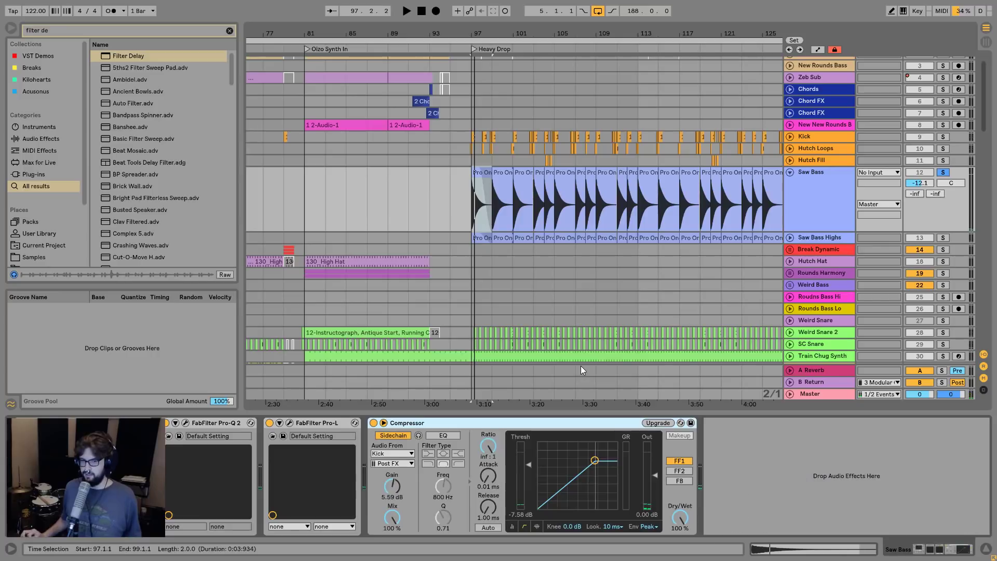
pyautogui.click(803, 190)
pyautogui.click(790, 172)
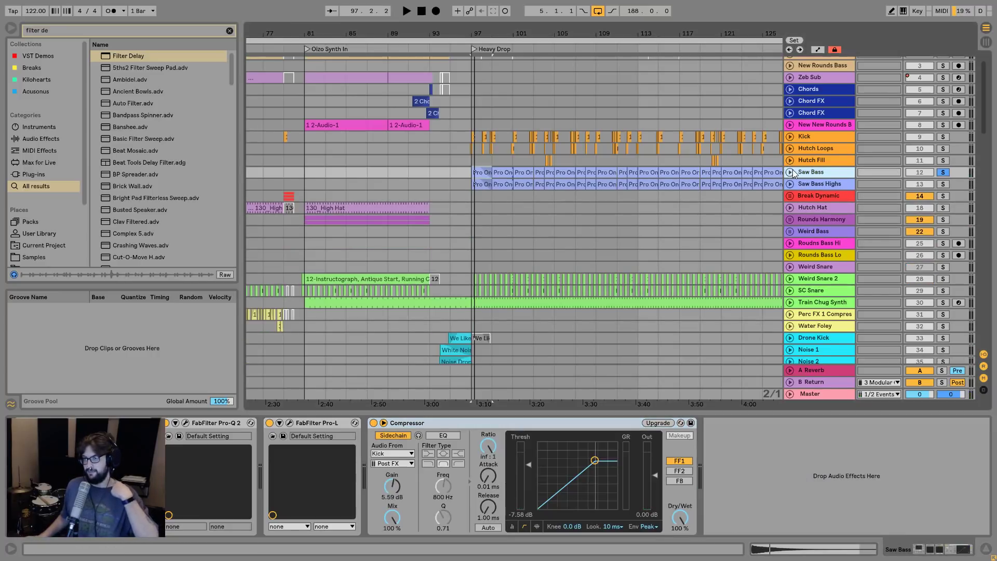
pyautogui.scroll(-9, 649, 283)
pyautogui.scroll(-10, 709, 269)
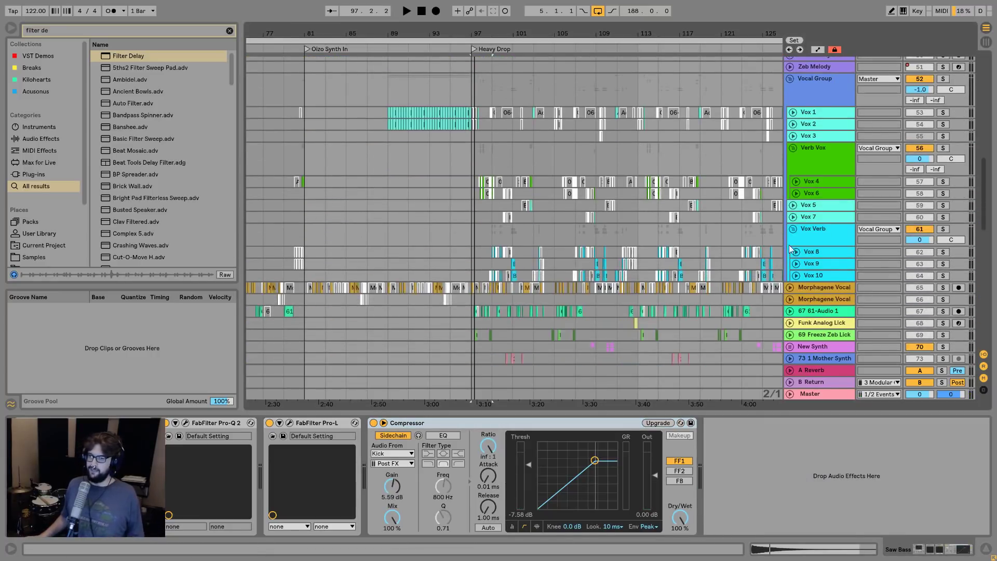
pyautogui.click(823, 221)
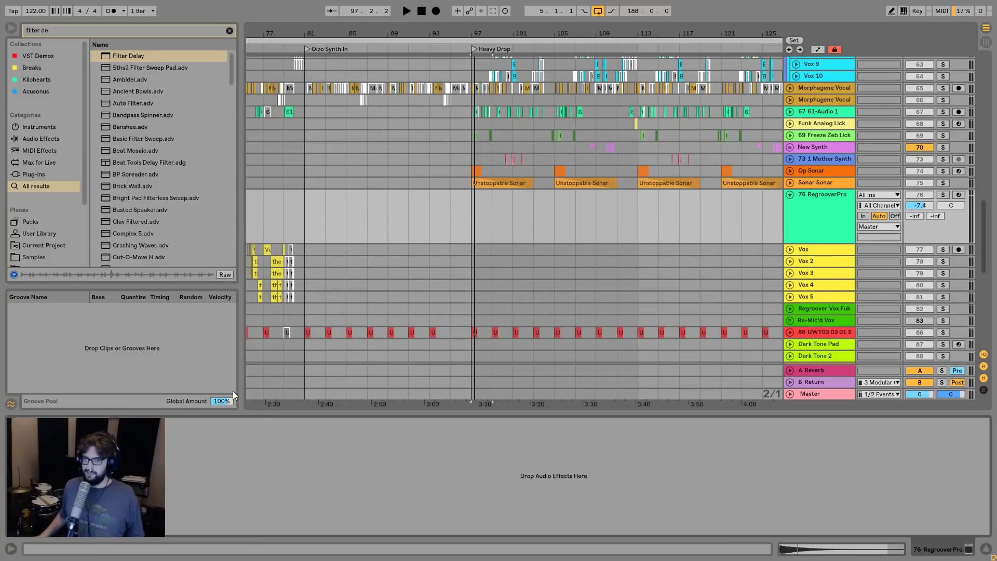
pyautogui.hotkey('ctrl', 'alt', 'p')
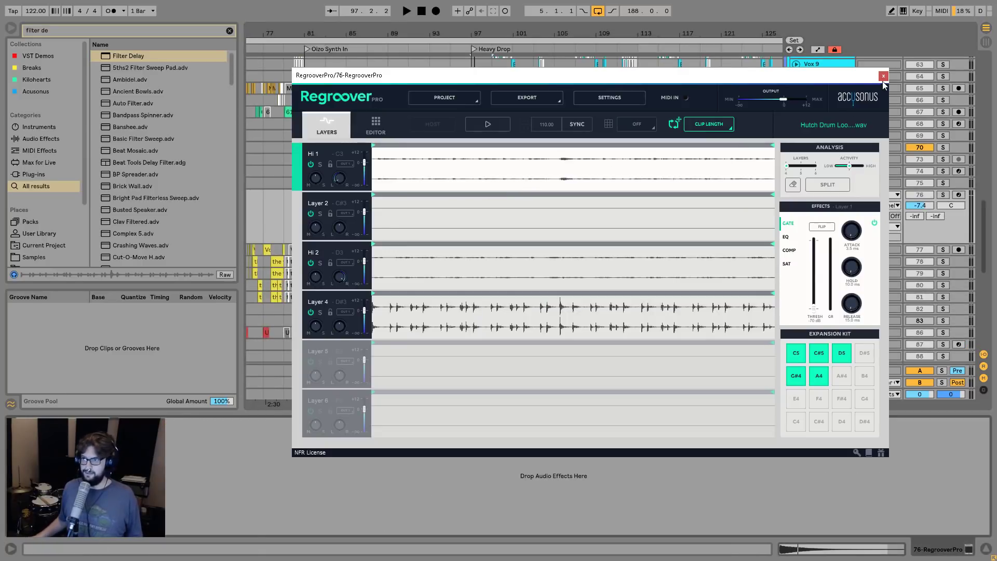
pyautogui.click(883, 76)
# Export the first Saw Bass clip at bar 97 as the WAV file "saw bass" in the project folder.
pyautogui.scroll(20, 540, 223)
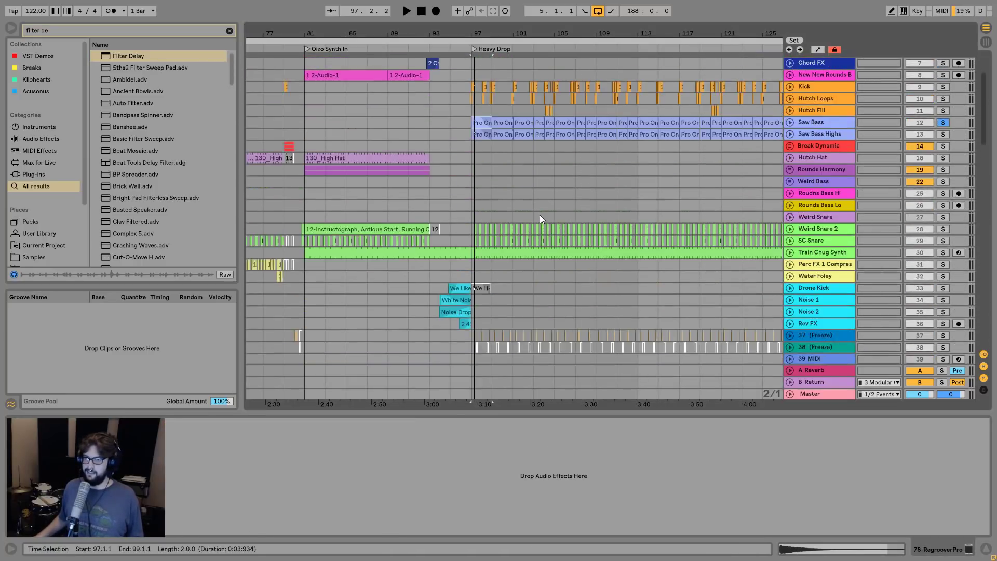
pyautogui.scroll(2, 540, 220)
pyautogui.click(790, 192)
pyautogui.click(487, 194)
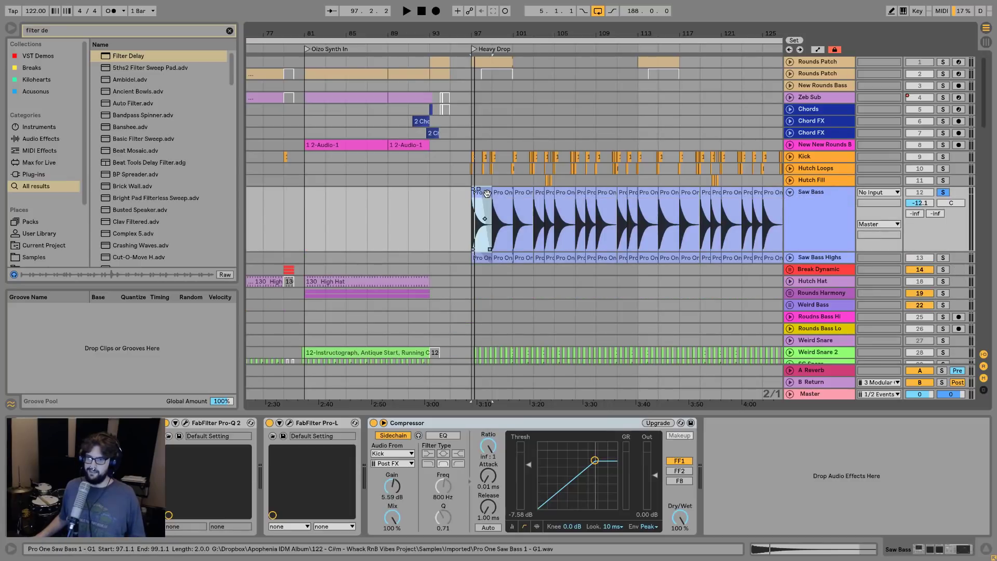
pyautogui.hotkey('ctrl', 'shift', 'r')
pyautogui.press('Return')
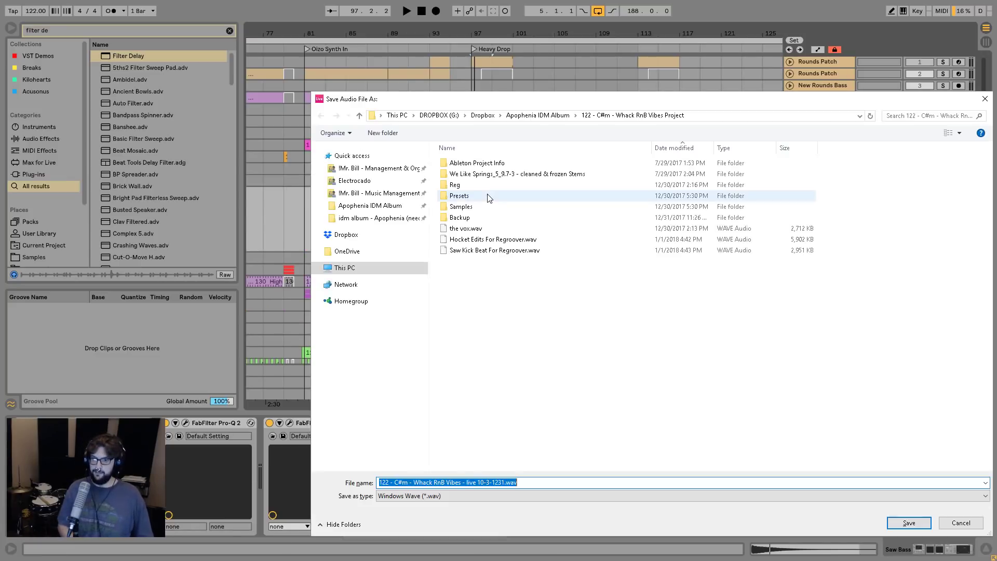
pyautogui.write('saw')
pyautogui.press('Return')
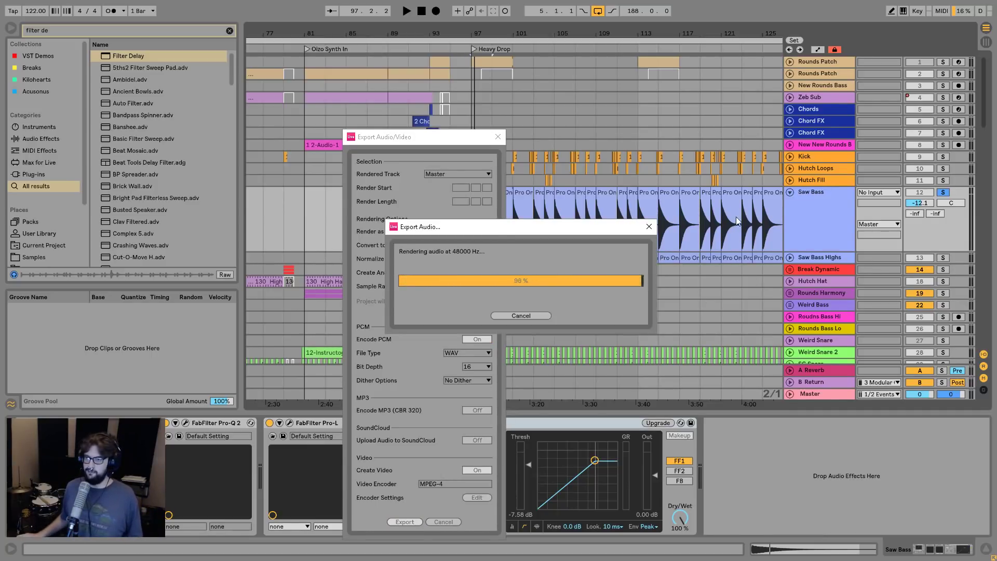
# Open Regroover on the RegrooverPro track, clear the browser search, check the Desktop folder for the bass file, and close the plug-in.
pyautogui.scroll(-20, 649, 240)
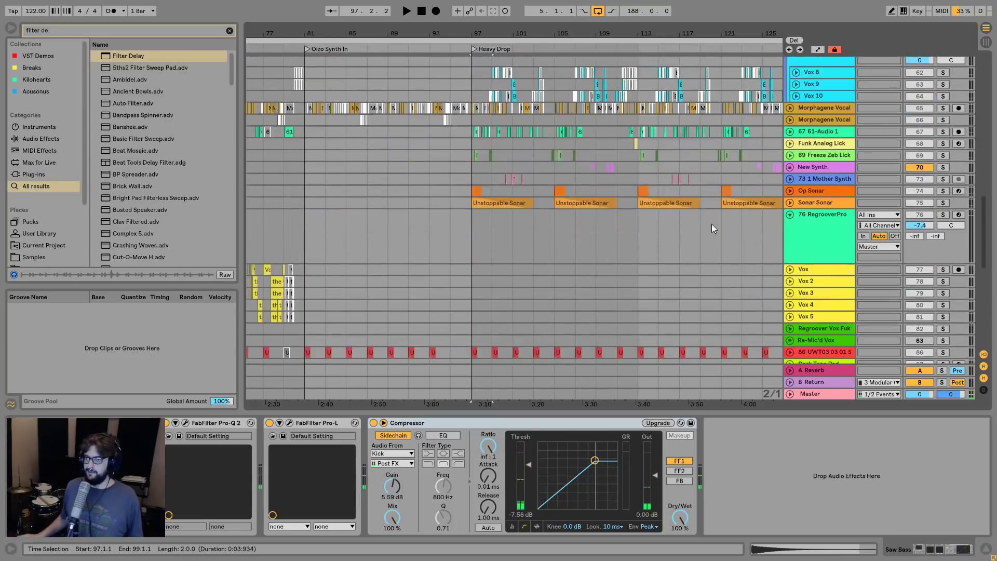
pyautogui.click(798, 153)
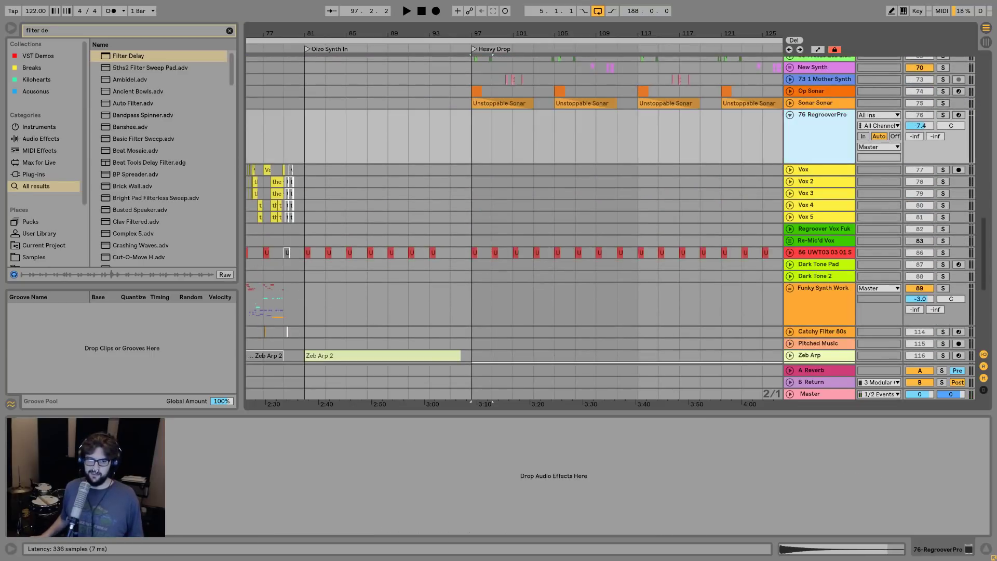
pyautogui.click(34, 424)
pyautogui.scroll(-3, 70, 213)
pyautogui.click(45, 209)
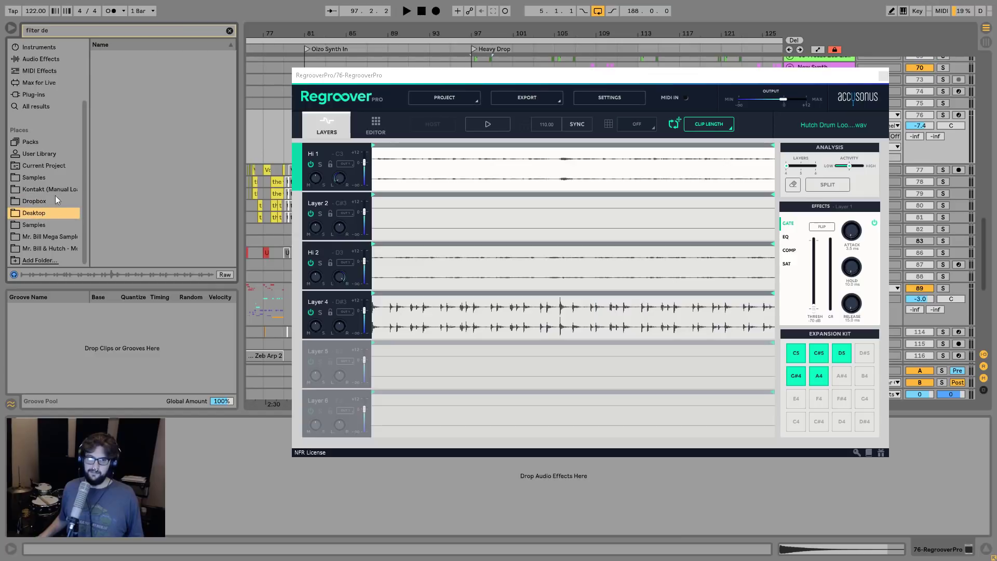
pyautogui.click(229, 31)
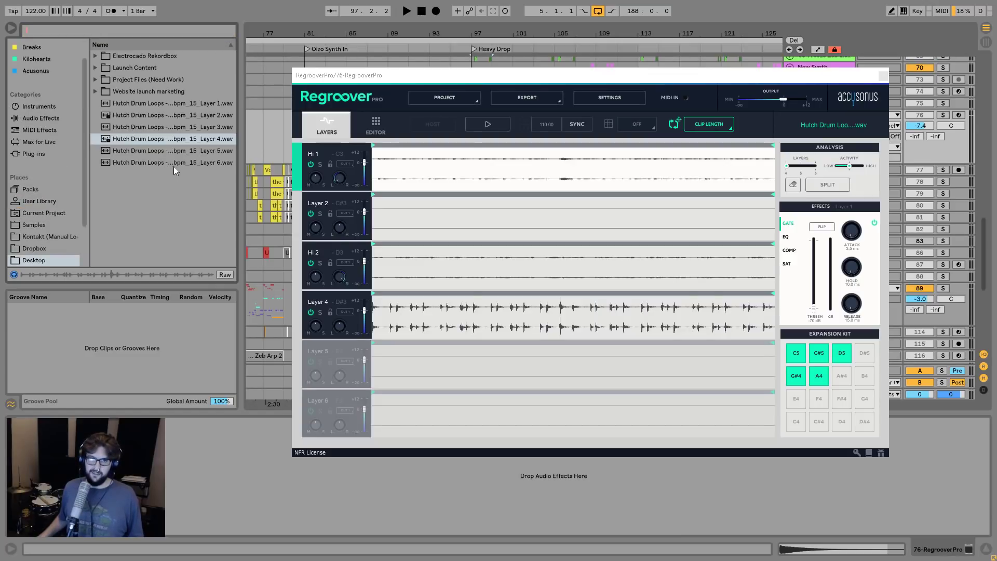
pyautogui.click(386, 2)
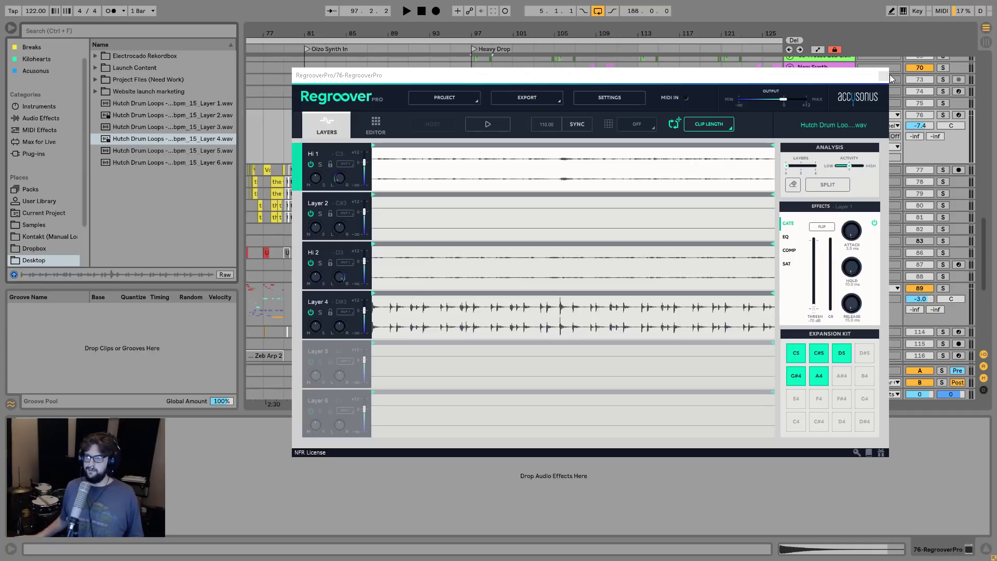
pyautogui.click(883, 76)
pyautogui.scroll(10, 991, 165)
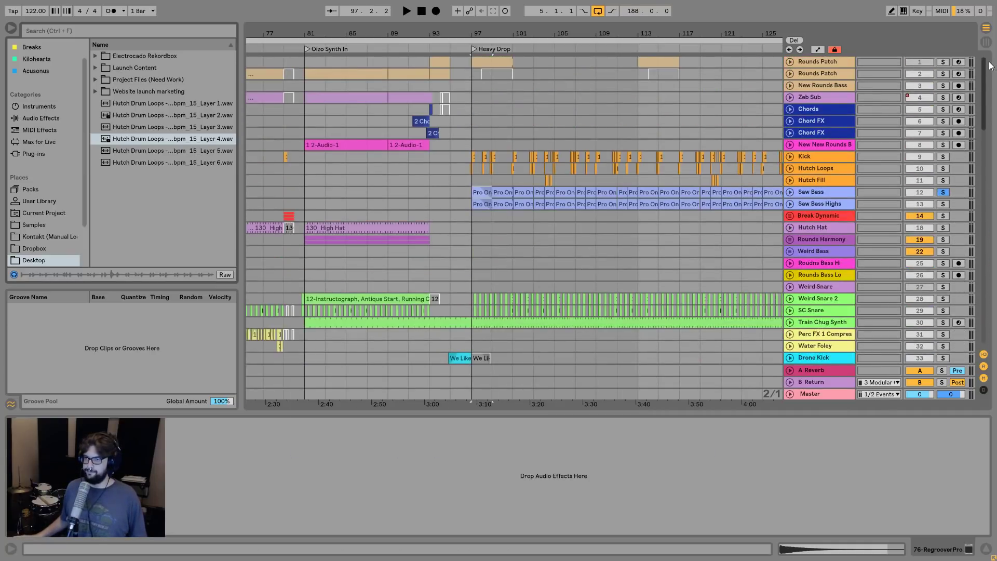
pyautogui.hotkey('ctrl', 'shift', 'r')
pyautogui.press('Return')
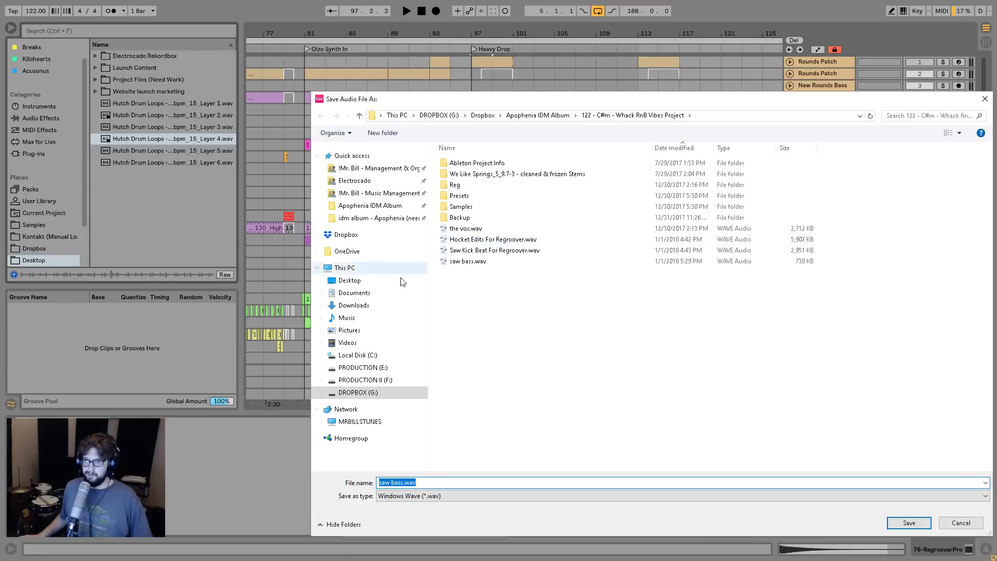
pyautogui.click(962, 524)
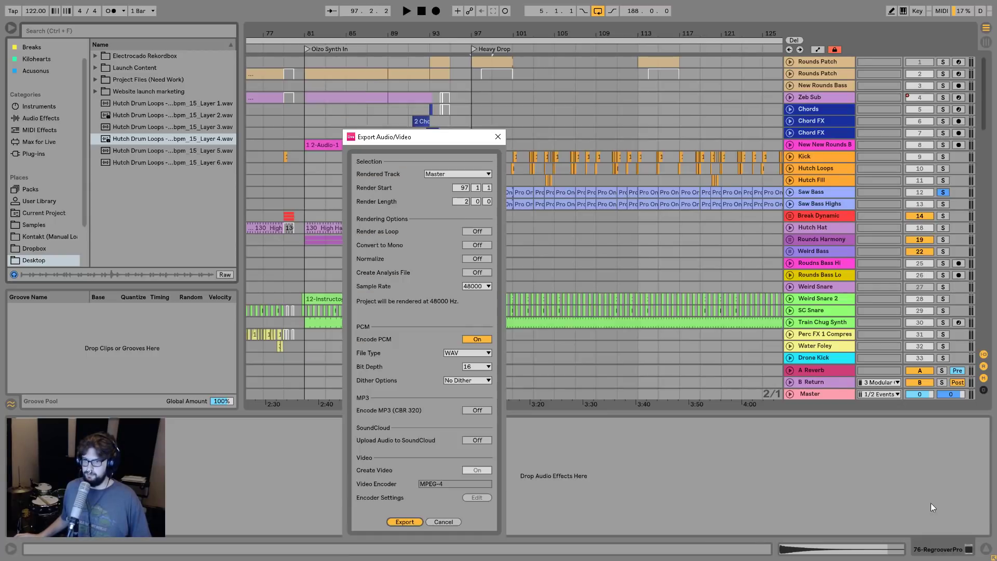
pyautogui.click(441, 521)
# Reopen Regroover, look through the Dropbox folder in the browser for the exported bass file, and close the plug-in window.
pyautogui.scroll(-15, 525, 232)
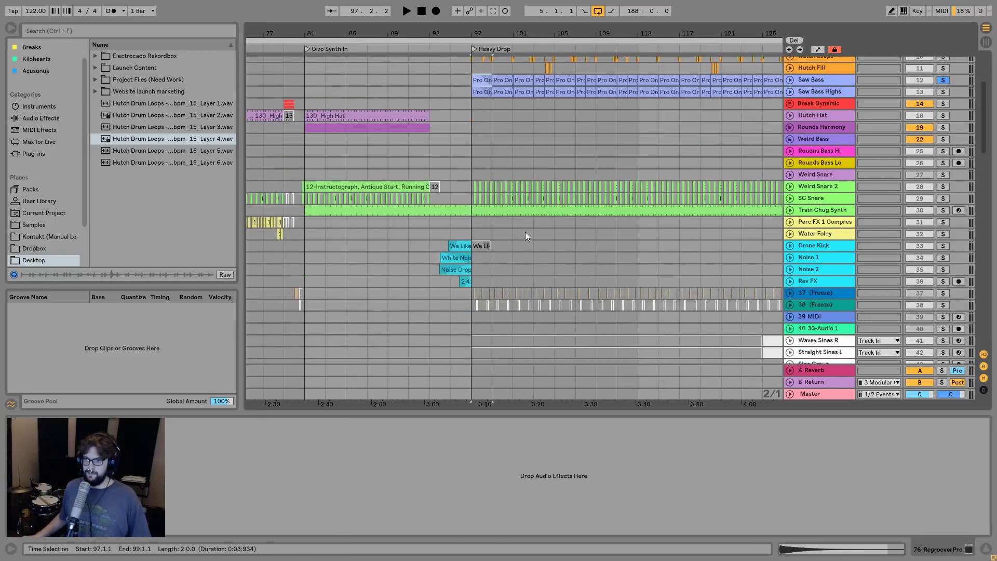
pyautogui.scroll(-4, 566, 242)
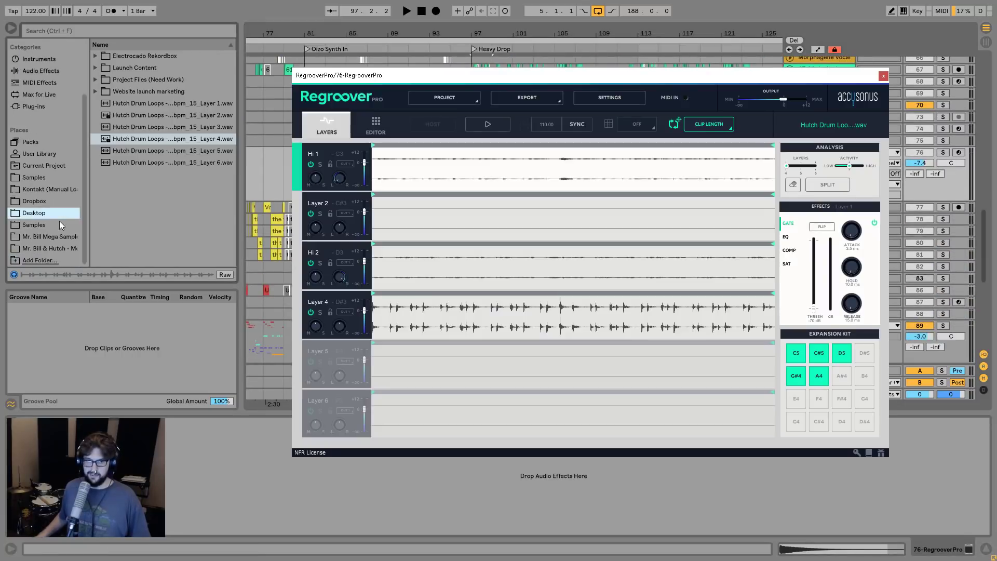
pyautogui.click(37, 204)
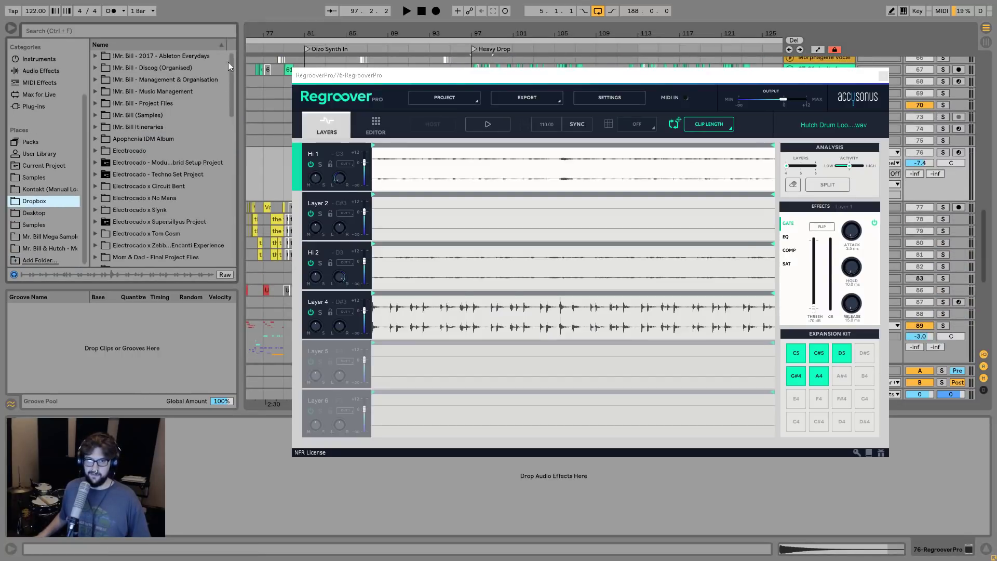
pyautogui.moveTo(232, 96); pyautogui.dragTo(235, 263)
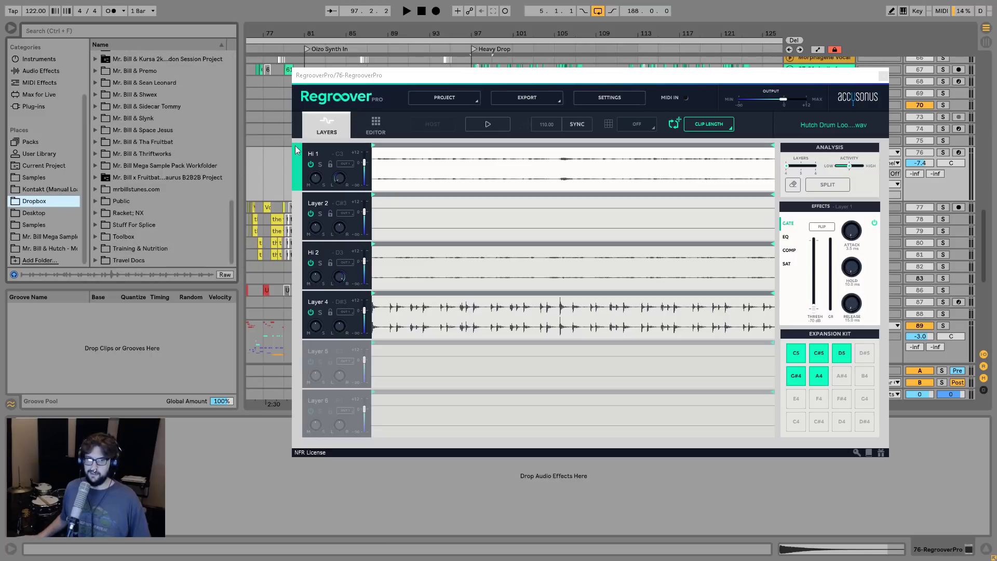
pyautogui.scroll(10, 173, 196)
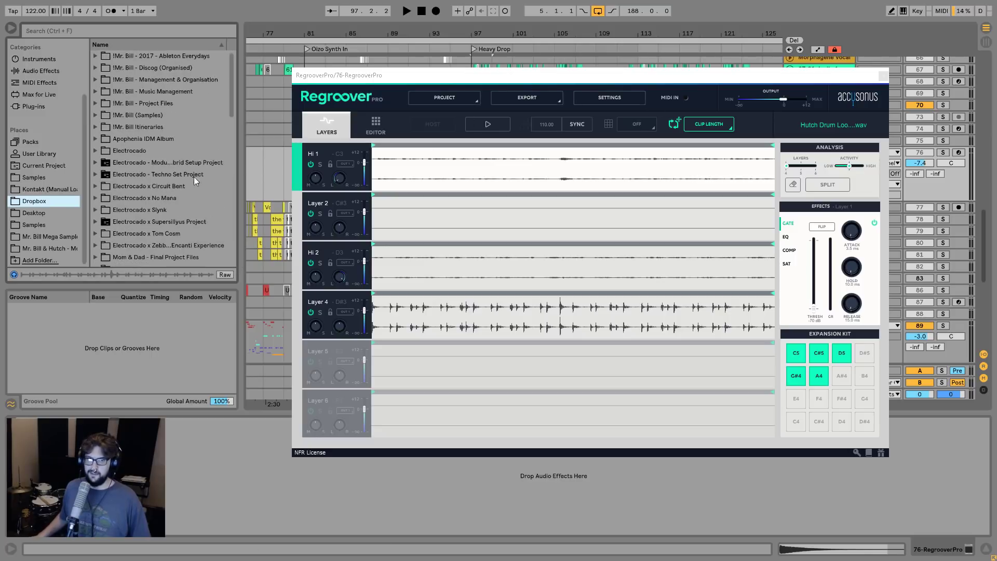
pyautogui.click(883, 76)
# Export the first Saw Bass clip at bar 97 to the Desktop as "saw bass.wav".
pyautogui.scroll(15, 595, 204)
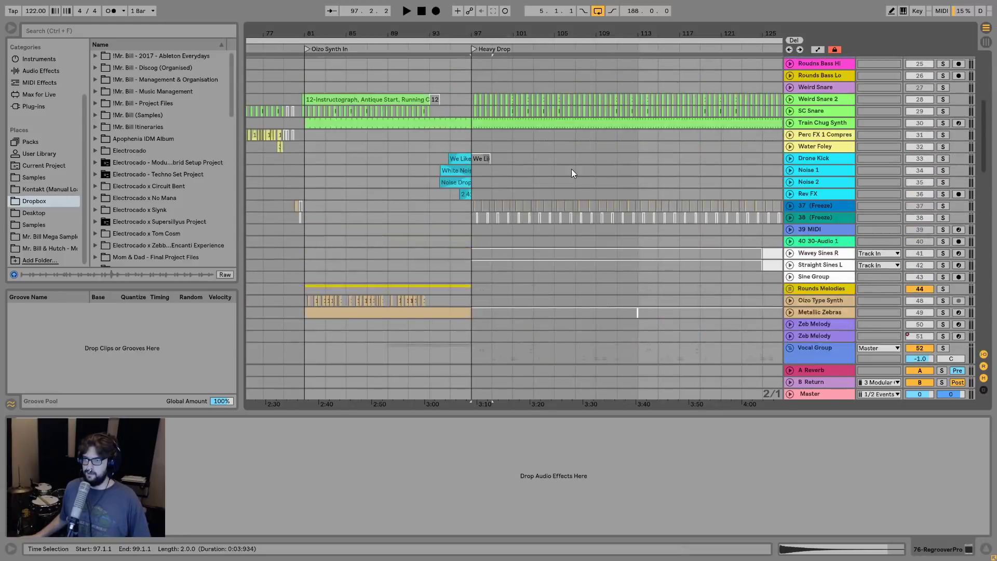
pyautogui.scroll(6, 571, 171)
pyautogui.click(479, 154)
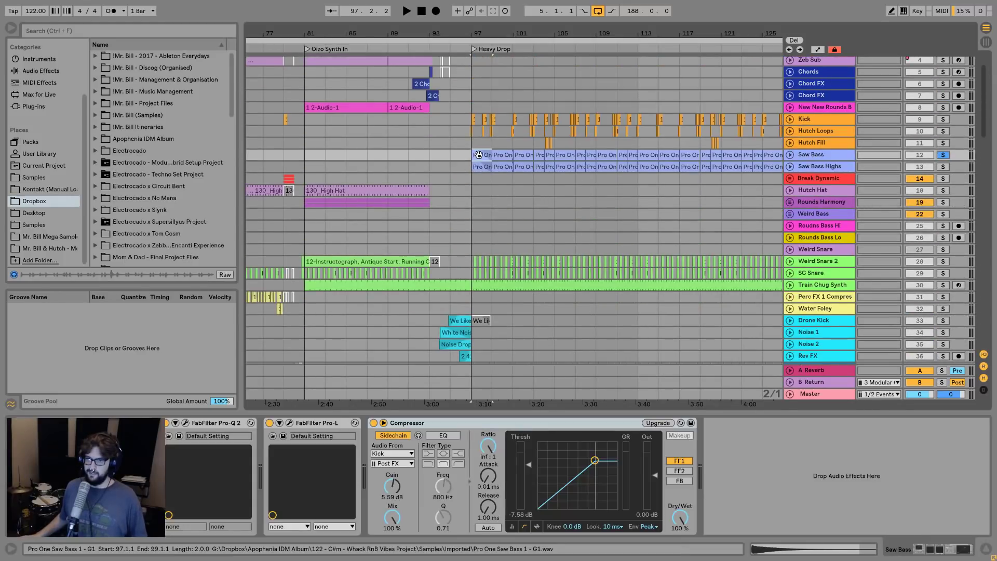
pyautogui.hotkey('ctrl', 'shift', 'r')
pyautogui.press('Return')
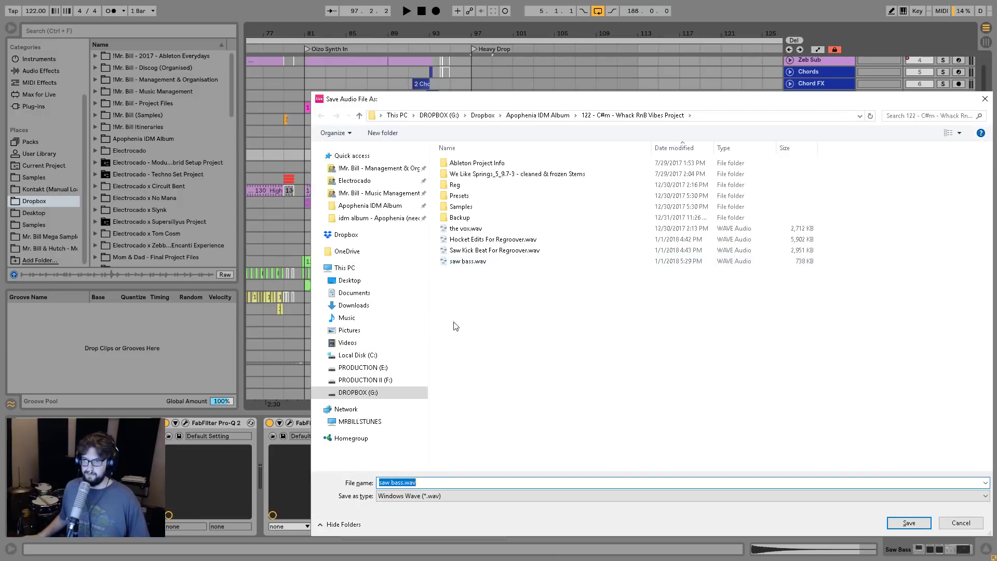
pyautogui.click(349, 280)
pyautogui.click(909, 522)
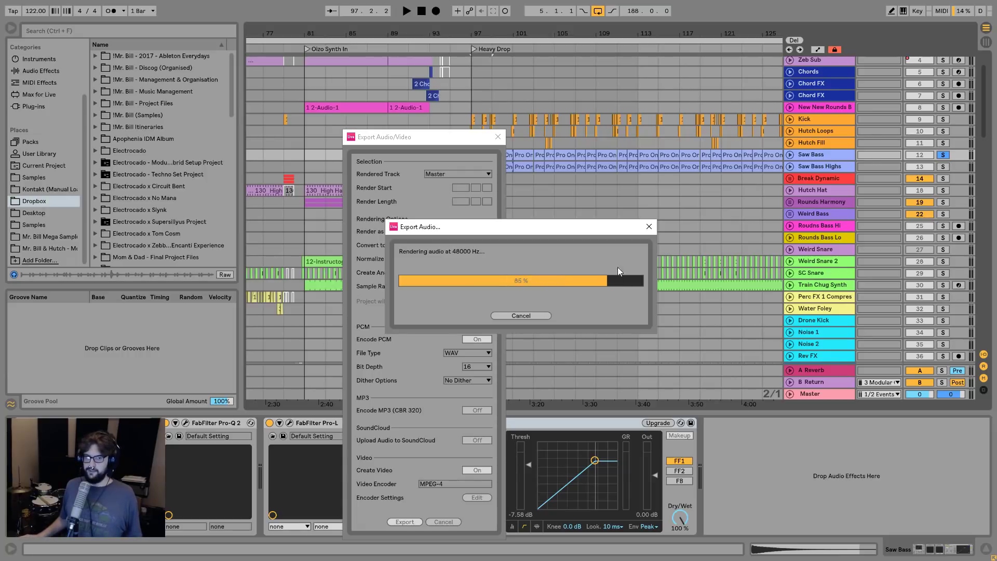
# Open Regroover on the RegrooverPro track and load "saw bass.wav" from the Desktop folder into it.
pyautogui.scroll(-10, 967, 234)
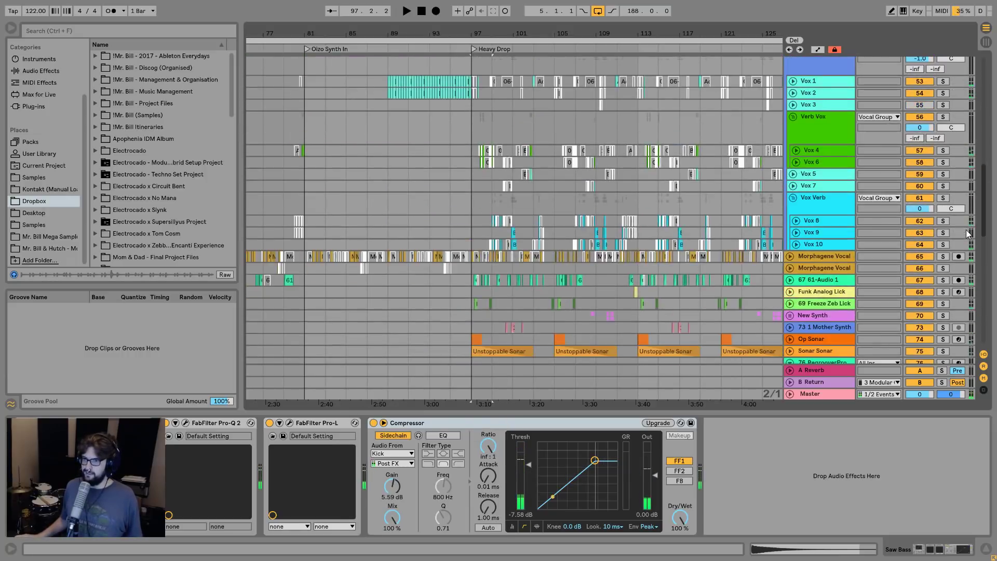
pyautogui.moveTo(967, 233); pyautogui.dragTo(969, 296)
pyautogui.click(812, 96)
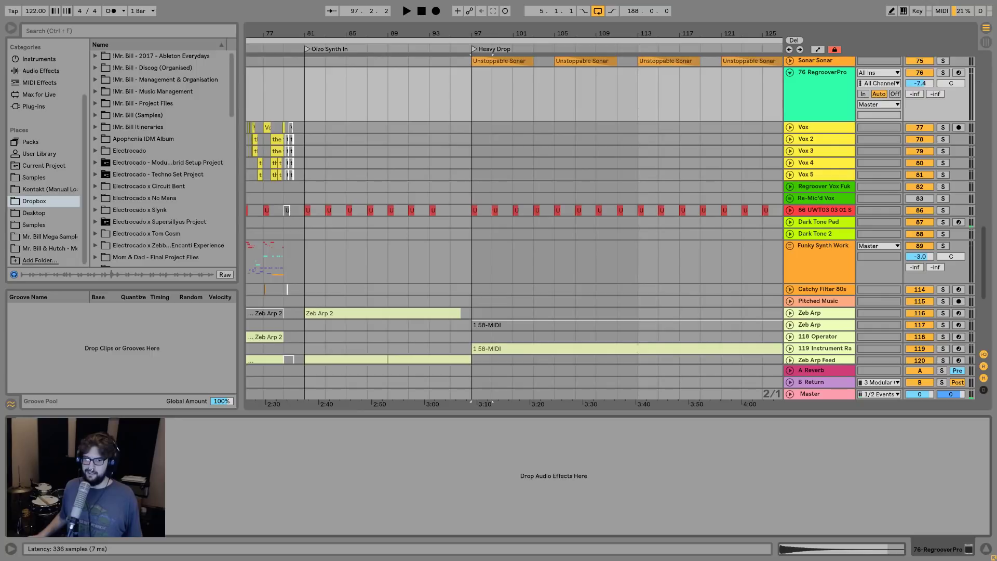
pyautogui.click(32, 424)
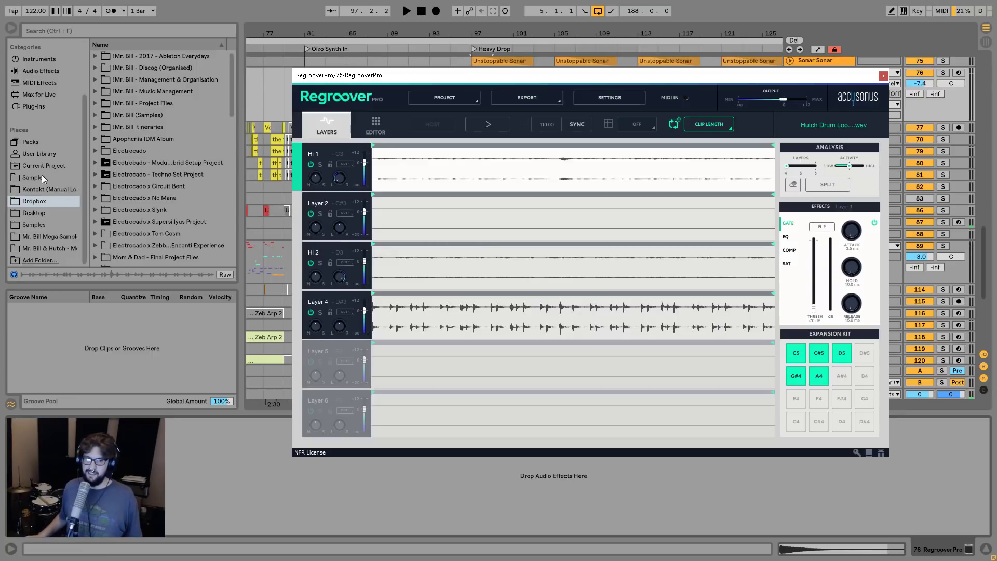
pyautogui.click(37, 208)
pyautogui.moveTo(128, 174); pyautogui.dragTo(466, 211)
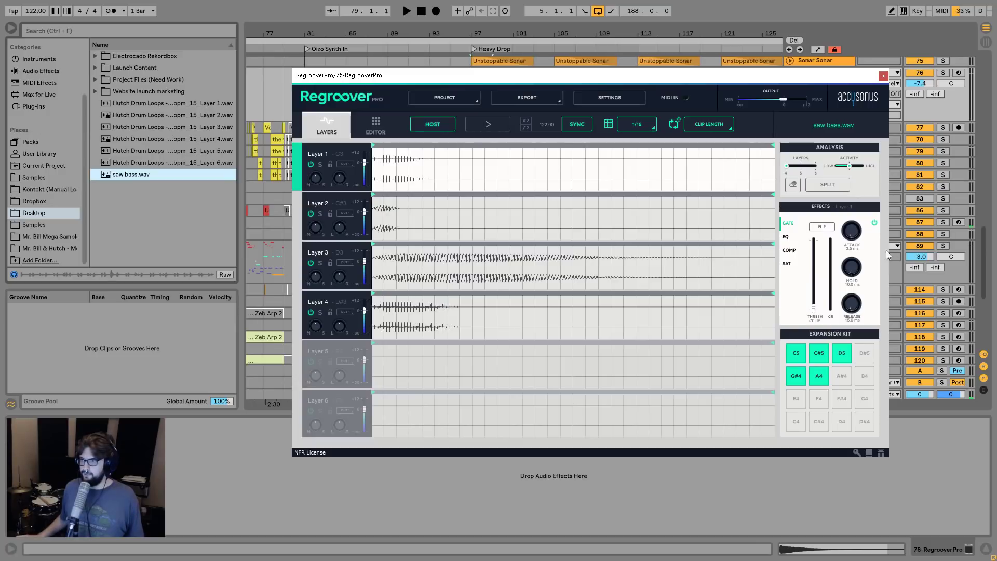
# Solo the RegrooverPro track, preview the loaded saw bass, and close the plug-in window.
pyautogui.moveTo(787, 82); pyautogui.dragTo(806, 93)
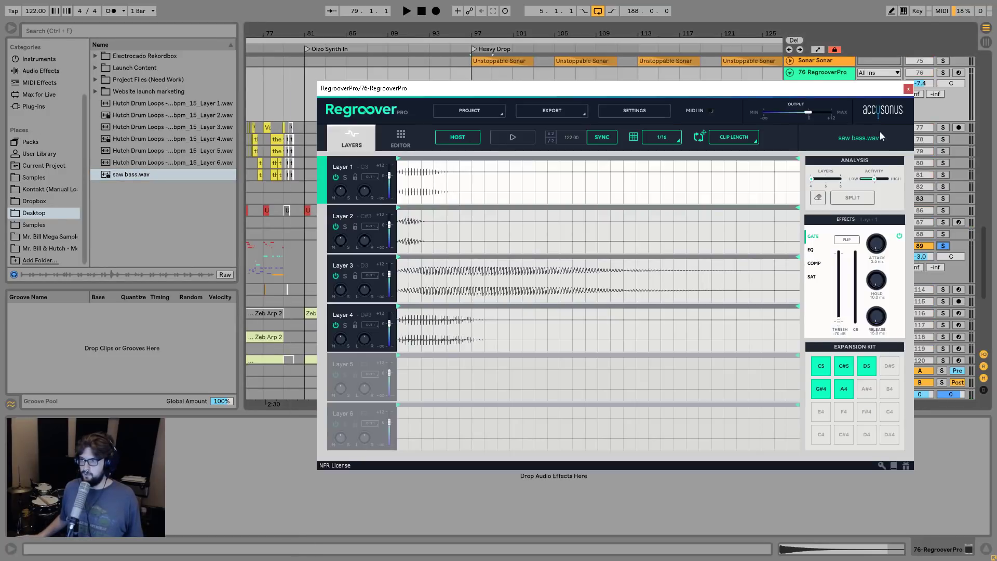
pyautogui.click(943, 72)
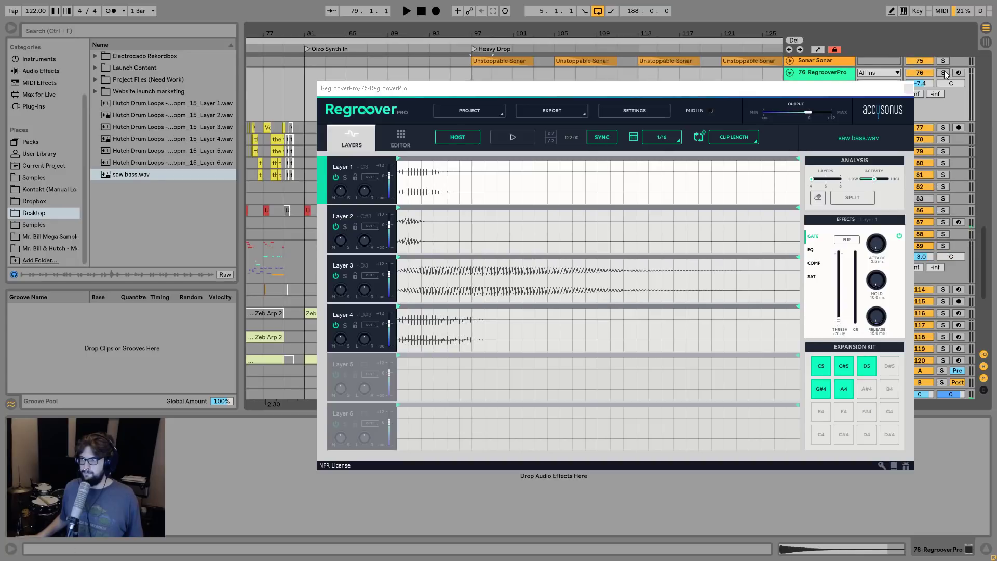
pyautogui.click(504, 136)
pyautogui.click(505, 138)
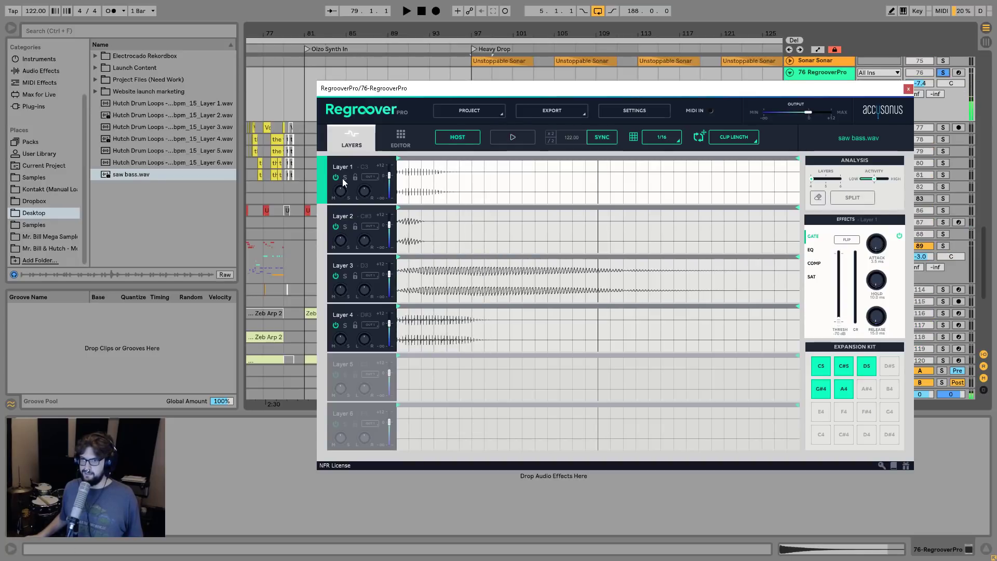
pyautogui.click(908, 89)
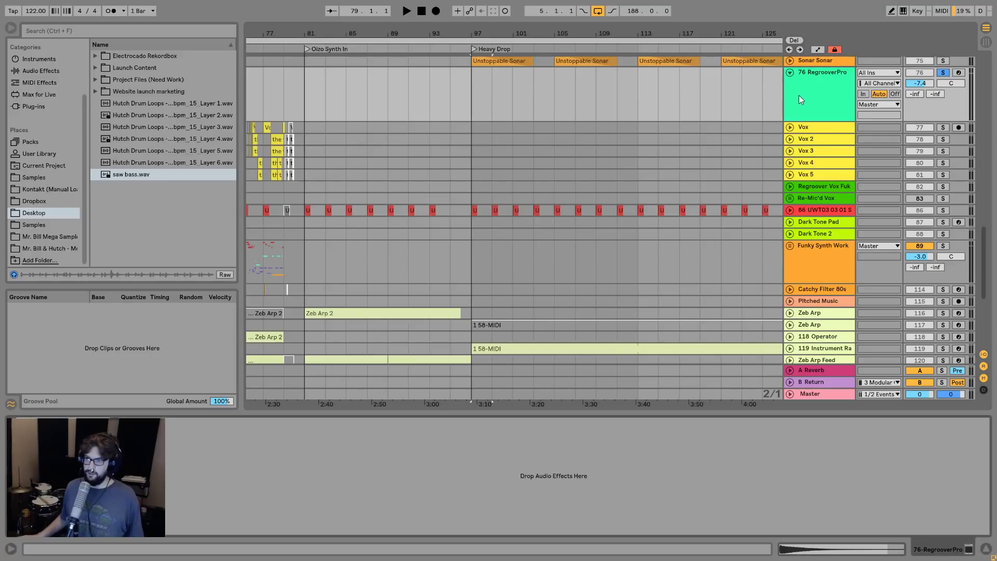
# Search the browser for "uti", insert Utility on the RegrooverPro track, and set its gain to 0.00 dB.
pyautogui.hotkey('ctrl', 'f')
pyautogui.write('uti')
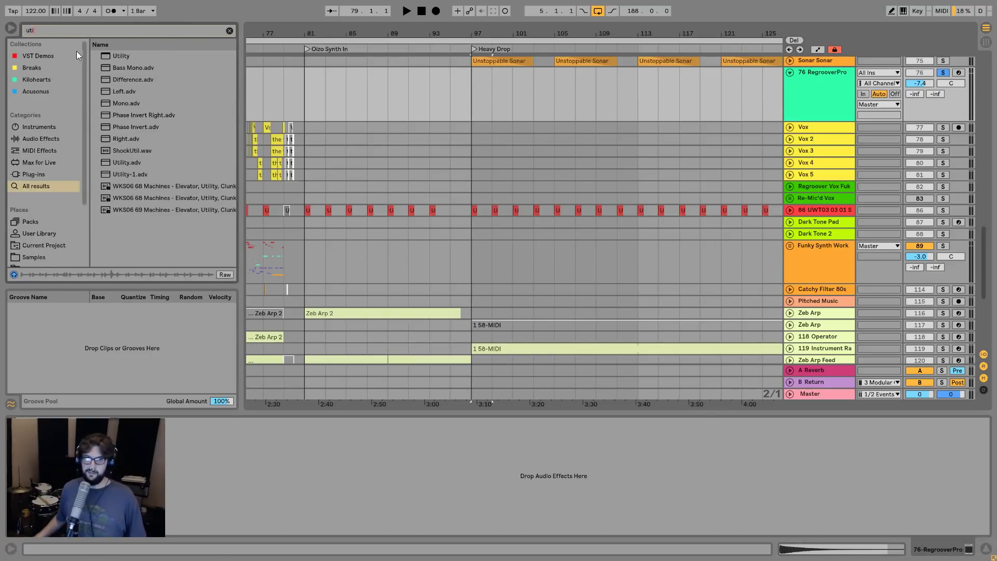
pyautogui.press('Down')
pyautogui.press('Return')
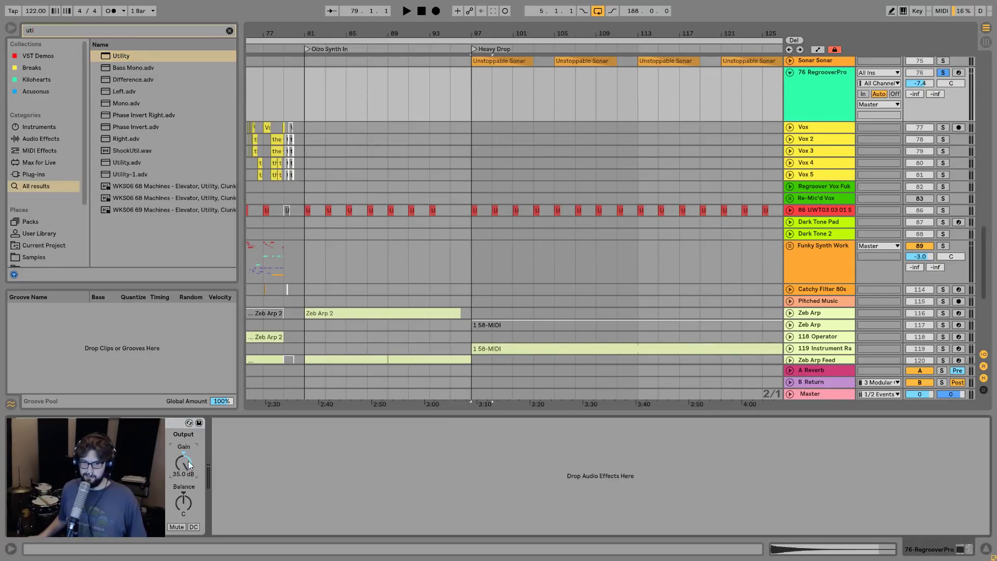
pyautogui.doubleClick(188, 461)
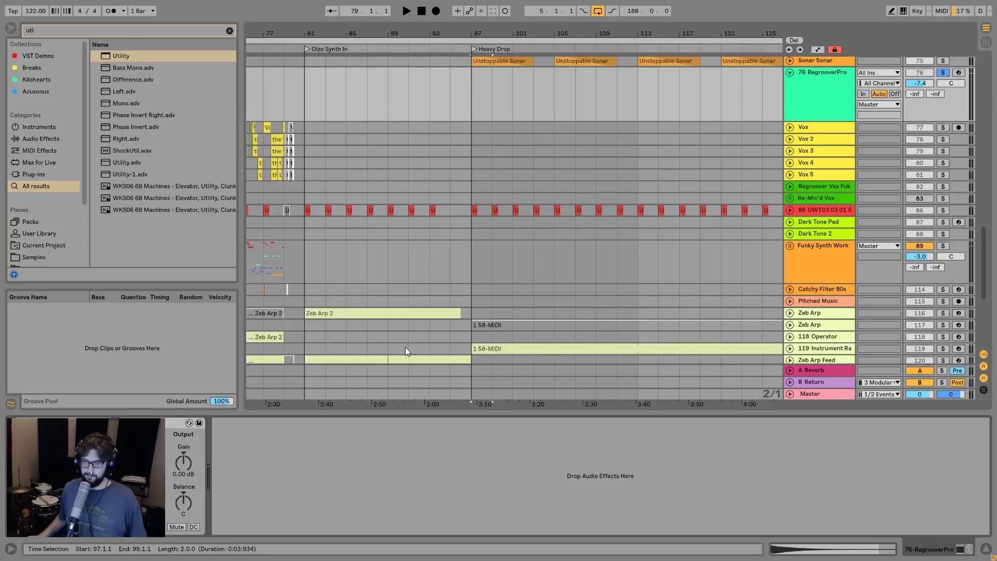
# Play the soloed RegrooverPro track repeatedly from bar 97 to check its level through Utility.
pyautogui.click(471, 98)
pyautogui.press('space')
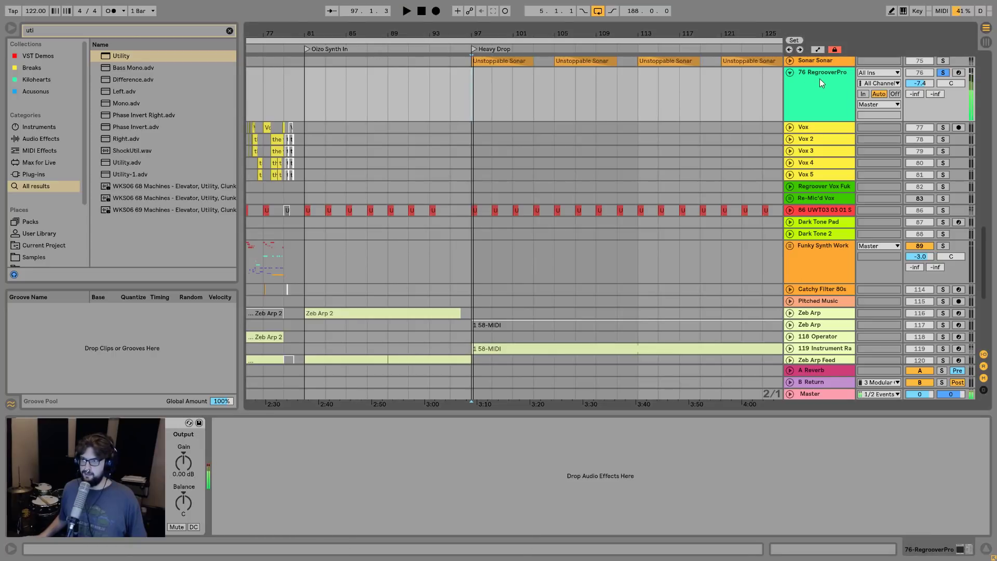
pyautogui.press('space')
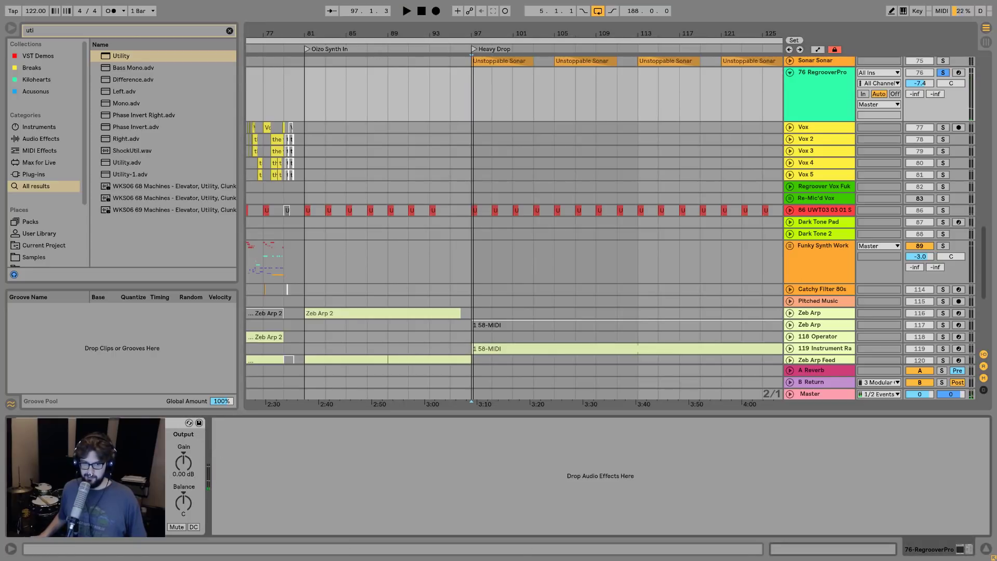
pyautogui.press('space')
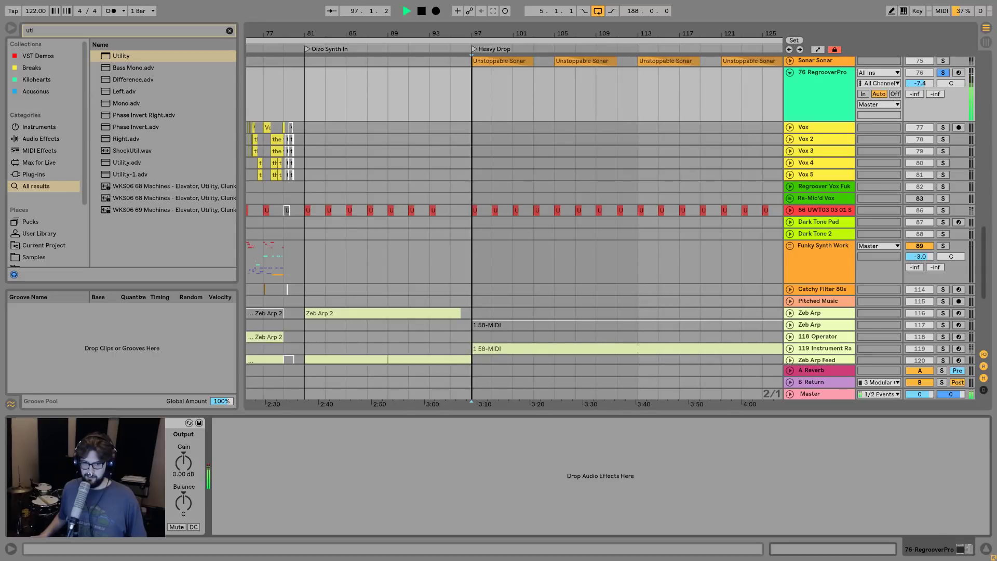
pyautogui.press('space')
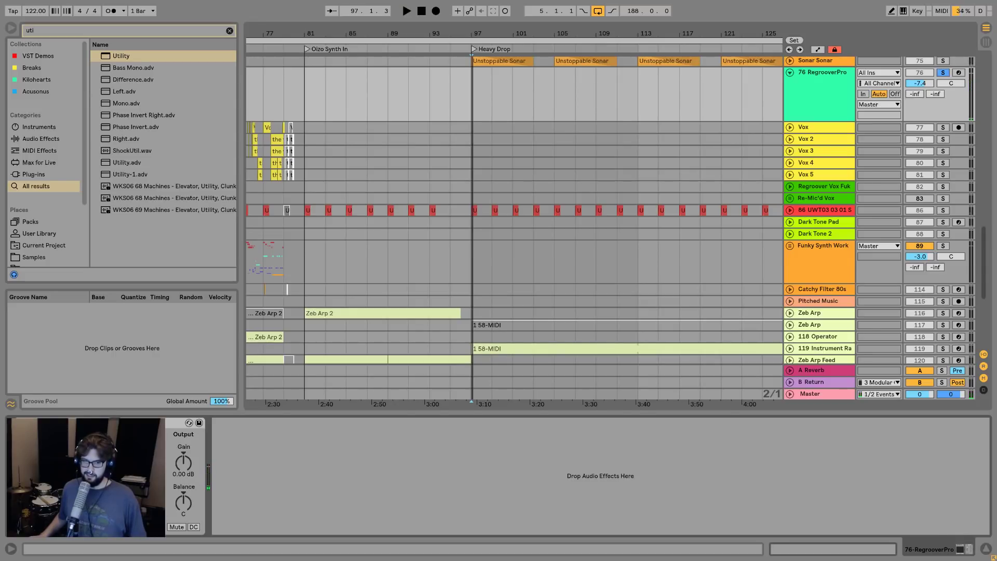
pyautogui.press('space')
pyautogui.press('space')
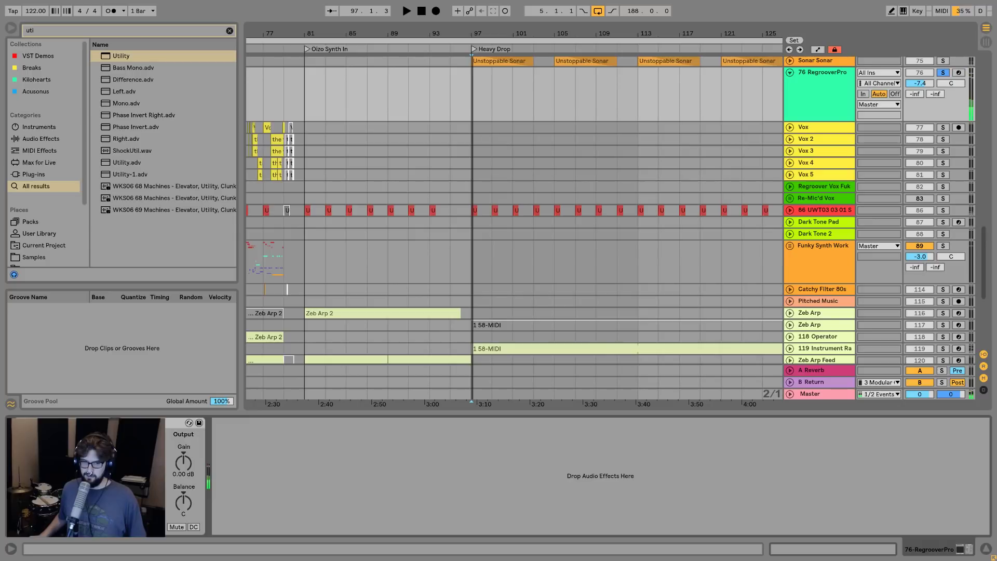
pyautogui.press('space')
pyautogui.press('space')
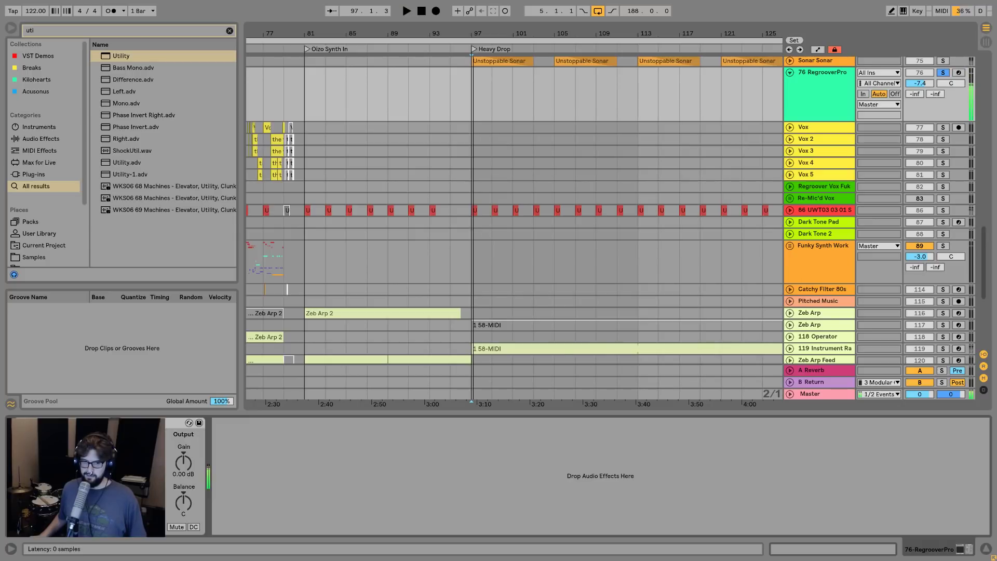
# Remove Utility from the RegrooverPro track and reopen the Regroover plug-in window.
pyautogui.click(174, 423)
pyautogui.press('Delete')
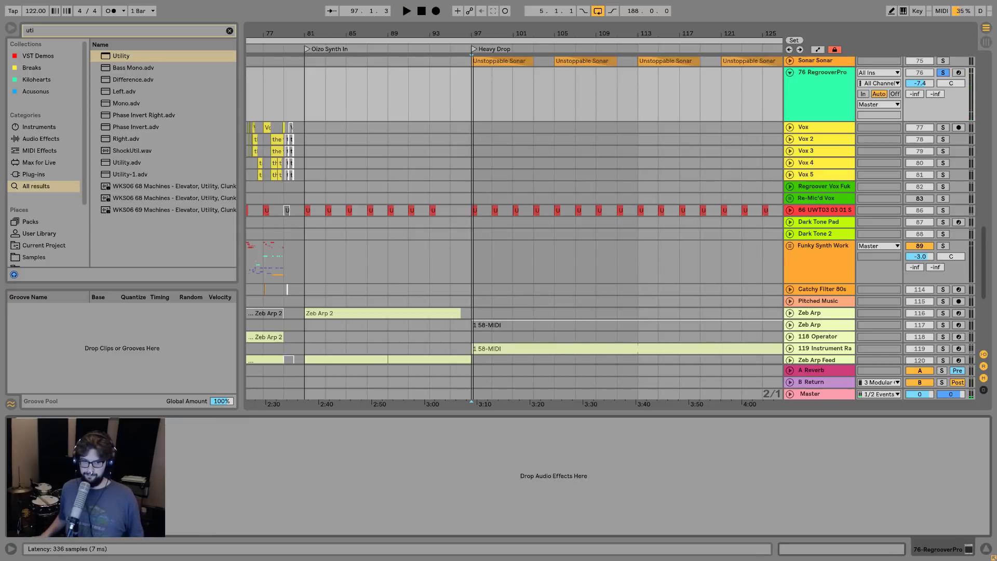
pyautogui.click(32, 423)
# Turn off host sync in Regroover and preview Layer 1 of the saw bass in solo.
pyautogui.click(345, 178)
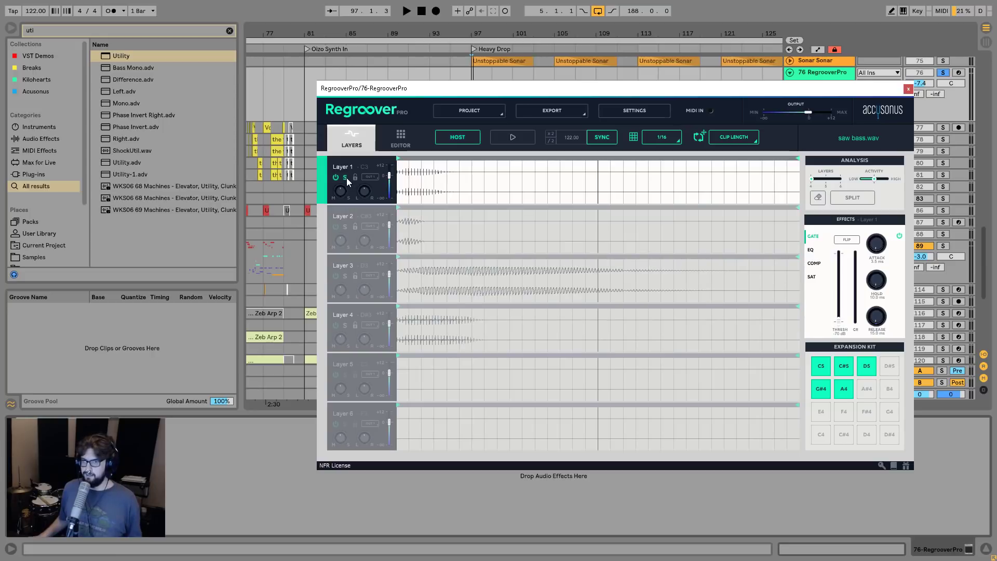
pyautogui.click(474, 138)
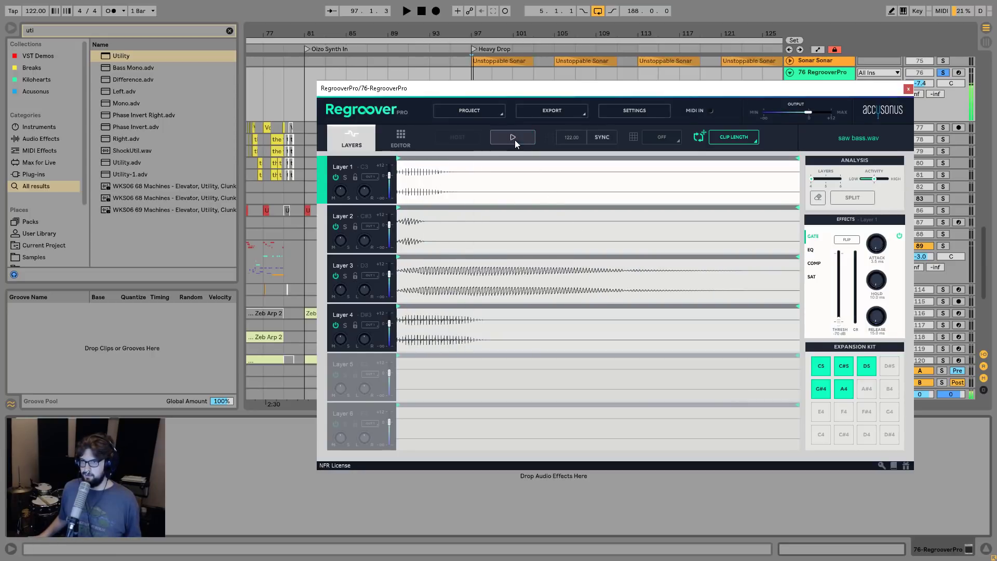
pyautogui.click(346, 177)
pyautogui.click(524, 139)
pyautogui.click(525, 139)
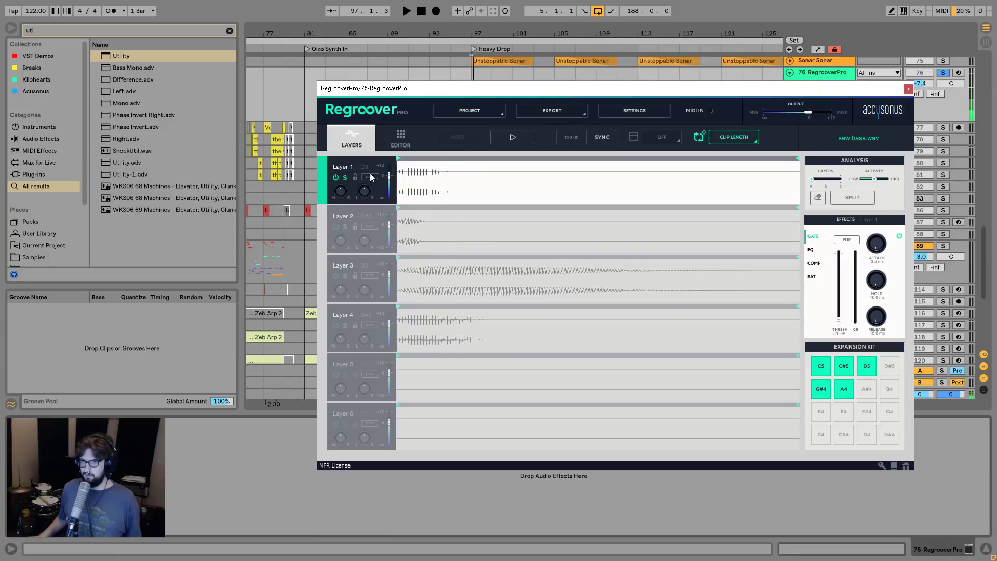
# Preview Layers 2, 3 and 4 of the saw bass one at a time in solo, ending with no layer soloed.
pyautogui.click(345, 178)
pyautogui.click(345, 226)
pyautogui.click(514, 138)
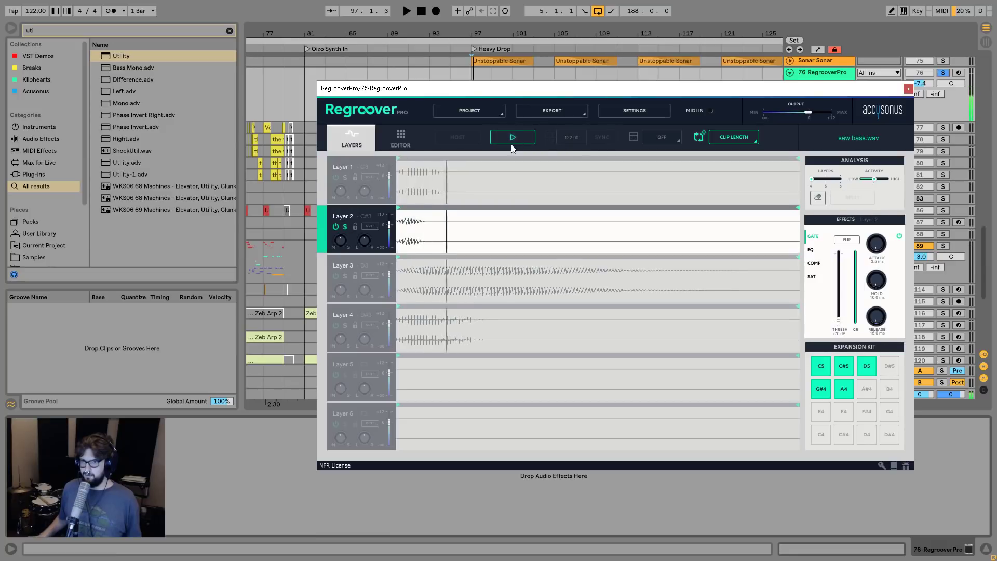
pyautogui.click(512, 138)
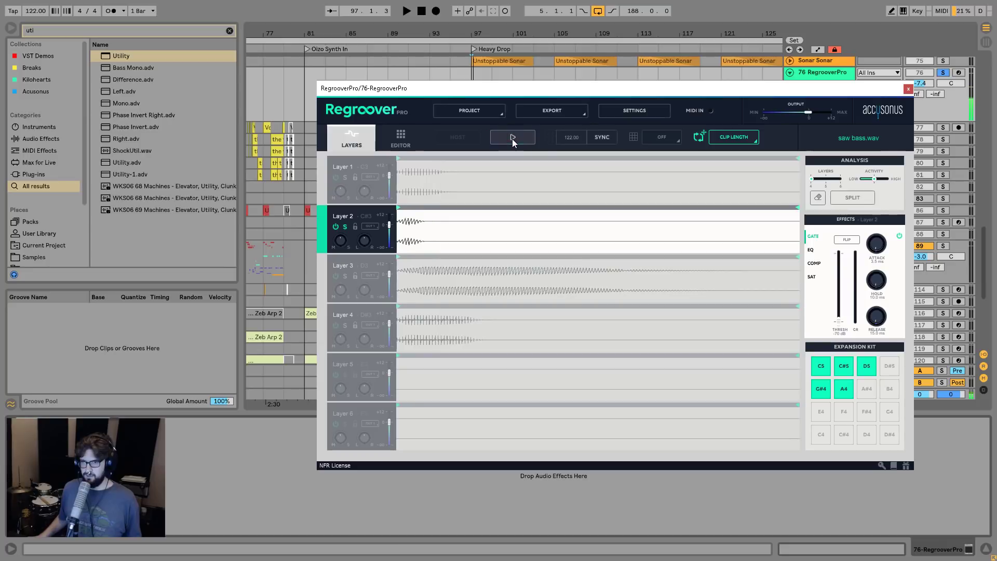
pyautogui.click(347, 263)
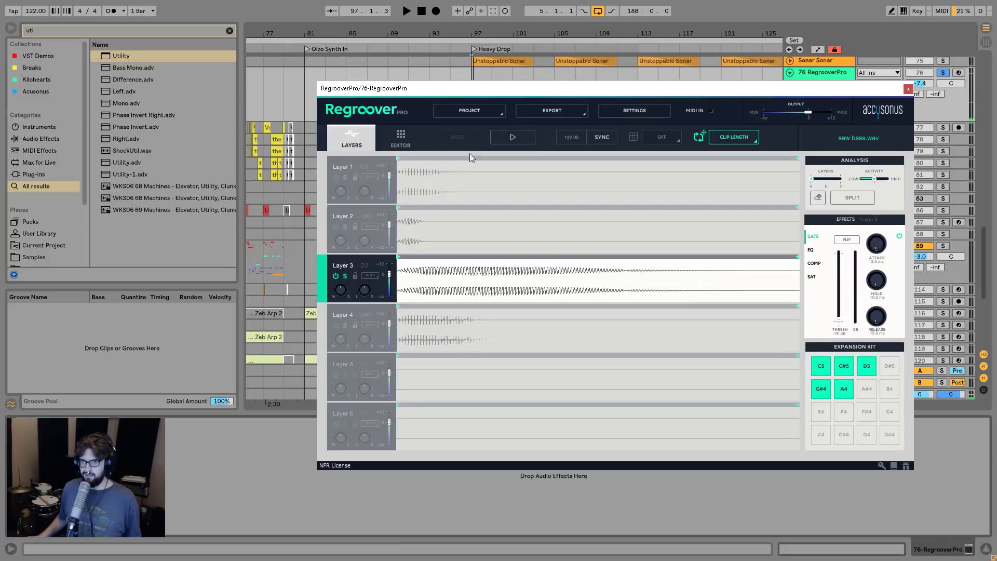
pyautogui.click(518, 138)
pyautogui.click(350, 315)
pyautogui.click(522, 138)
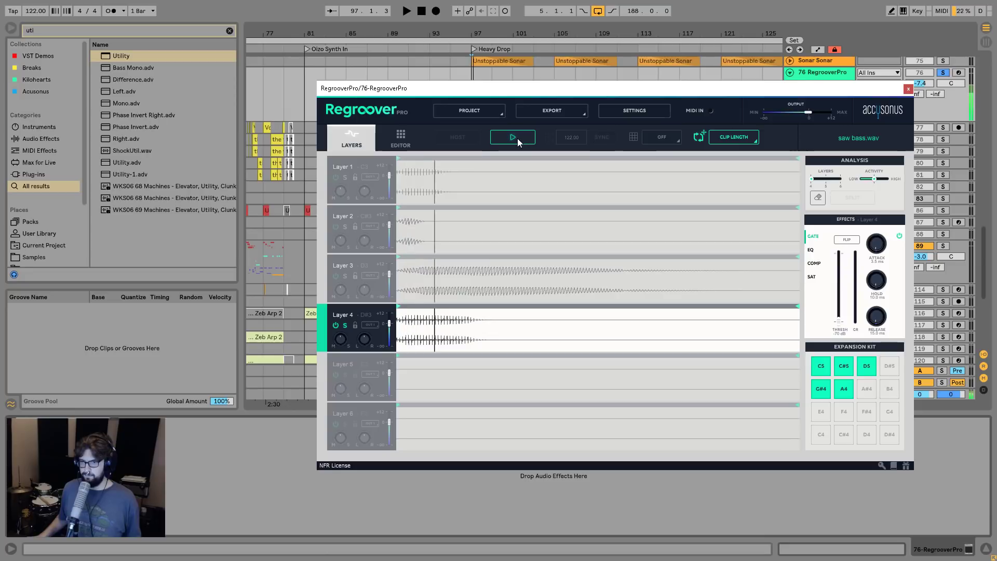
pyautogui.click(344, 325)
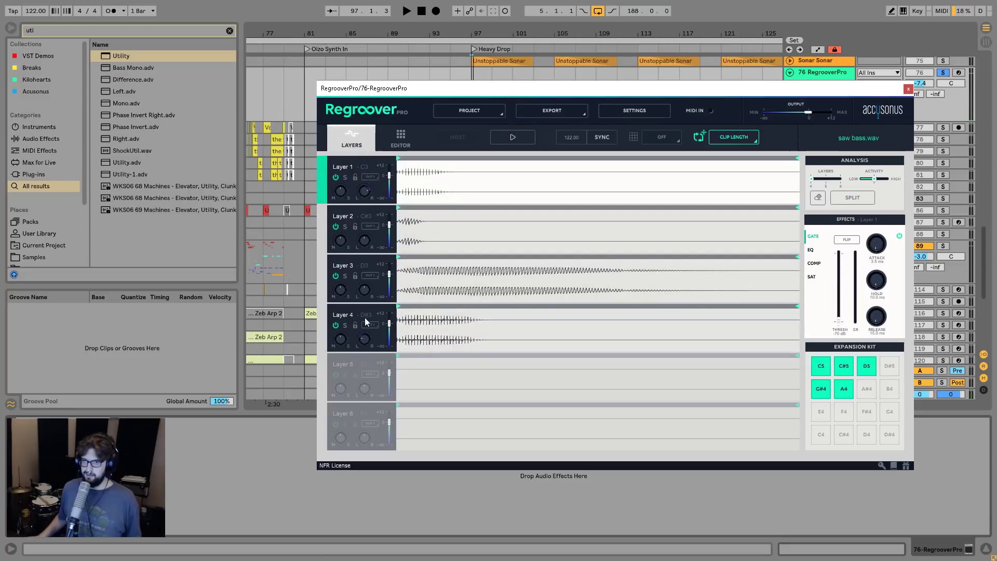
# Preview the saw bass layers together, pan Layer 2 to the right, and preview the mix again.
pyautogui.click(523, 139)
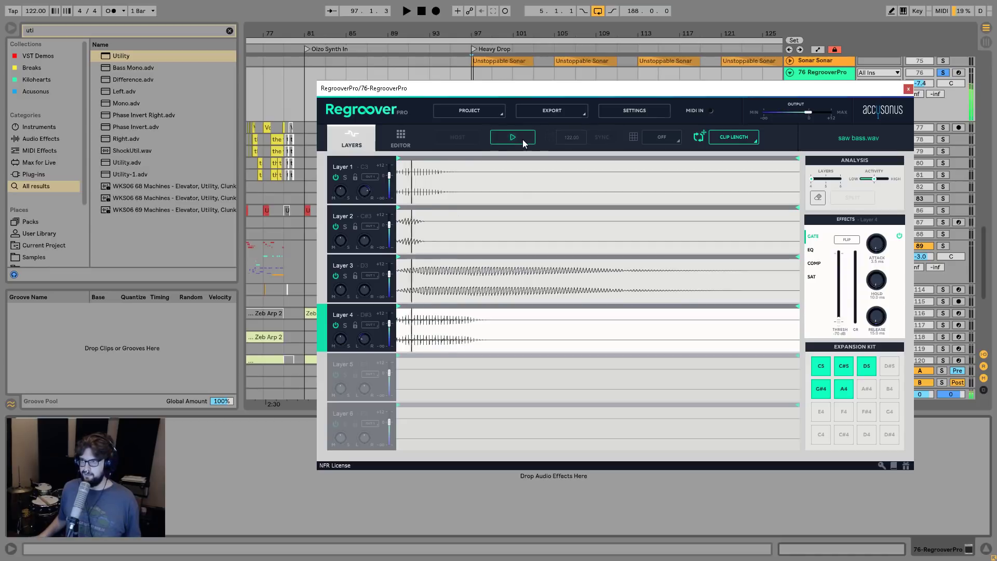
pyautogui.click(522, 139)
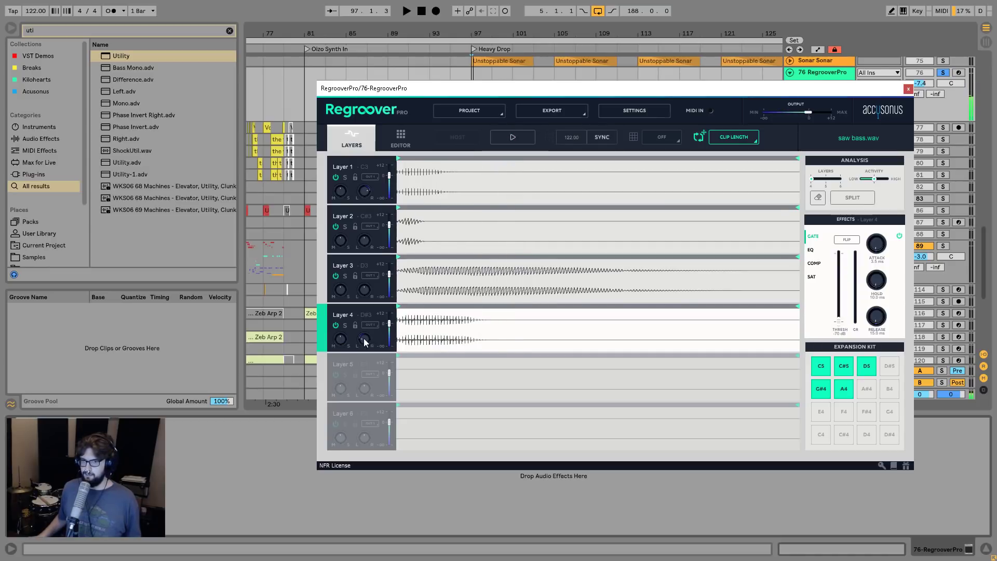
pyautogui.click(375, 234)
pyautogui.click(498, 137)
pyautogui.click(501, 138)
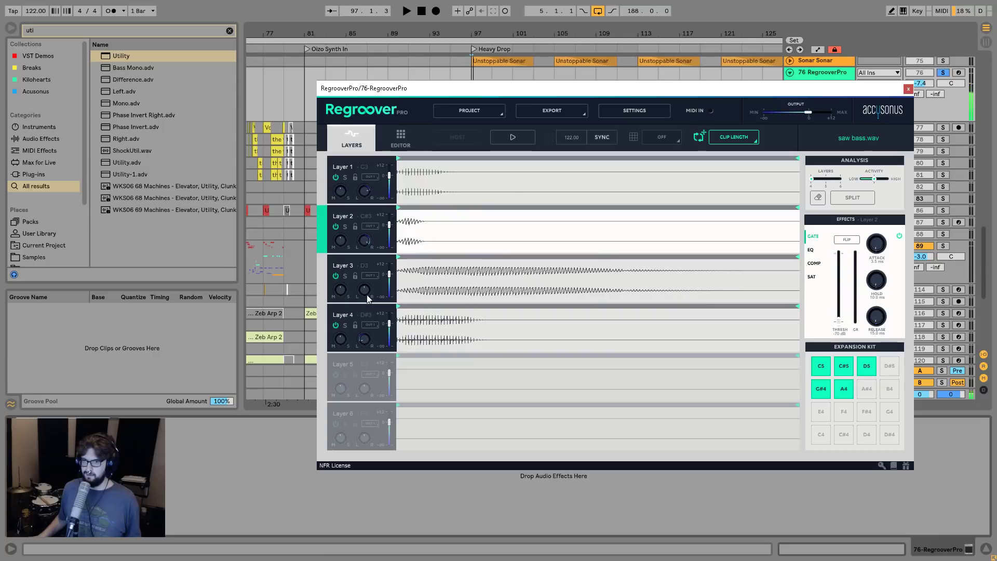
# Pan Layer 3 off centre and preview all the saw bass layers together several times.
pyautogui.click(367, 291)
pyautogui.click(511, 135)
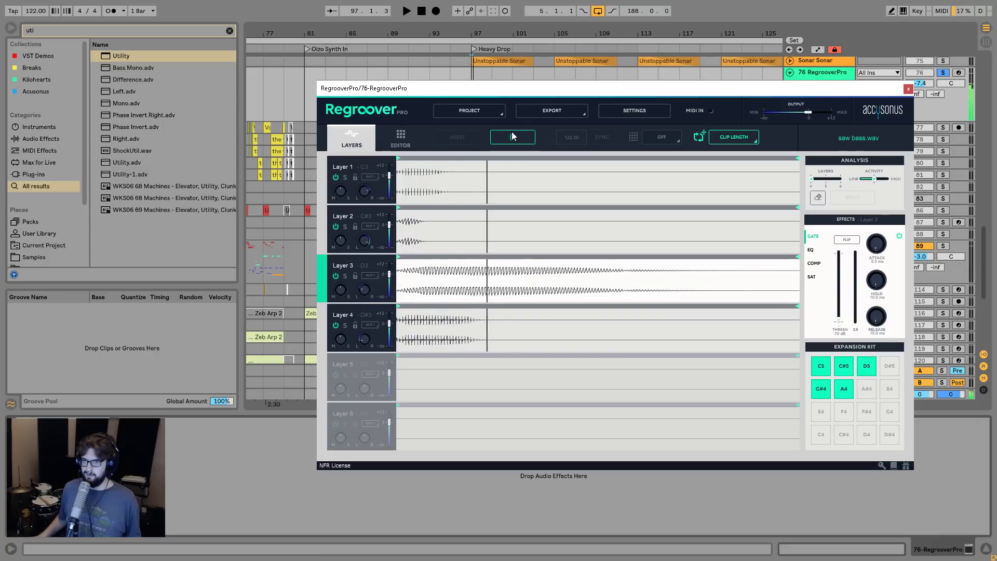
pyautogui.click(513, 137)
pyautogui.click(513, 136)
pyautogui.click(513, 137)
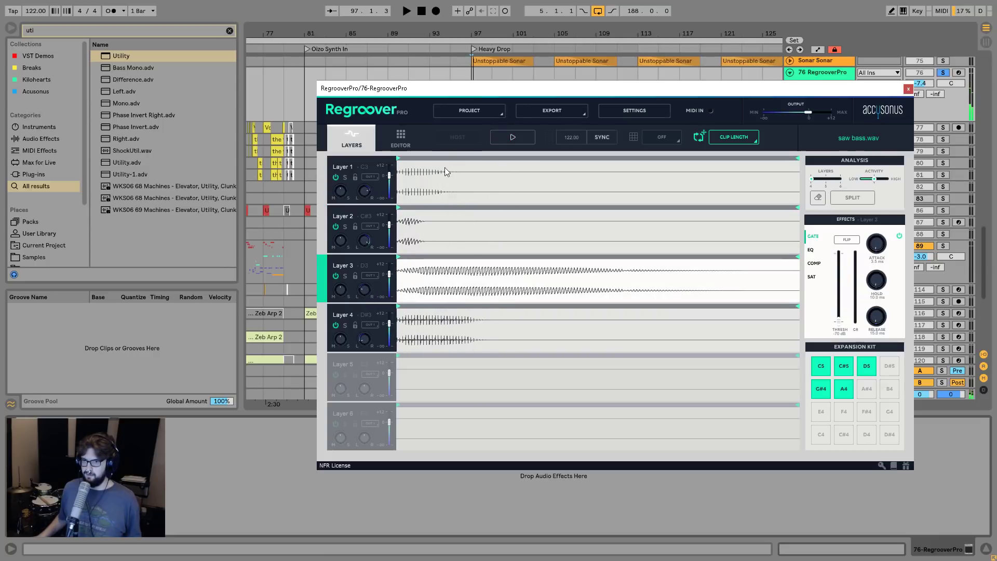
pyautogui.click(512, 137)
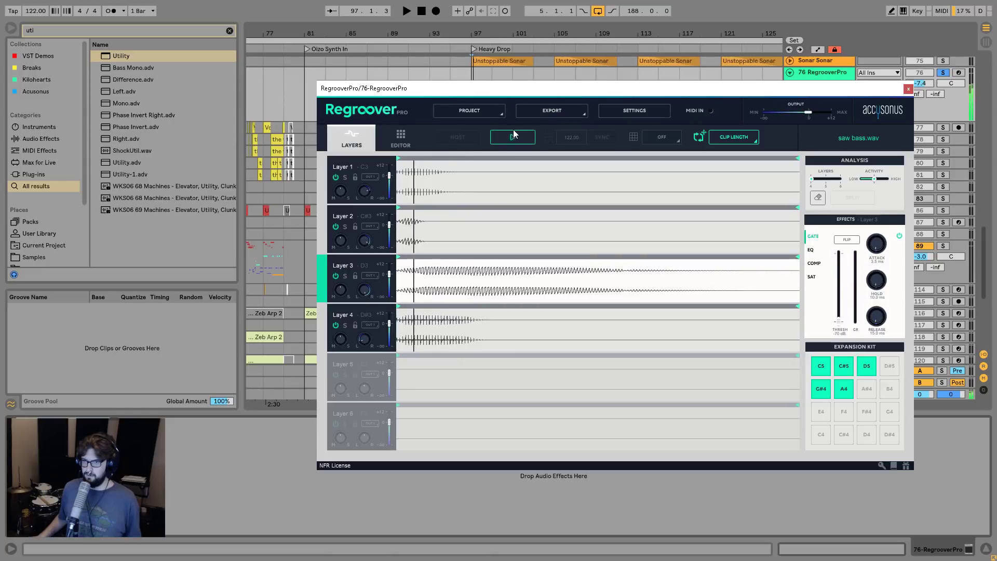
pyautogui.click(512, 137)
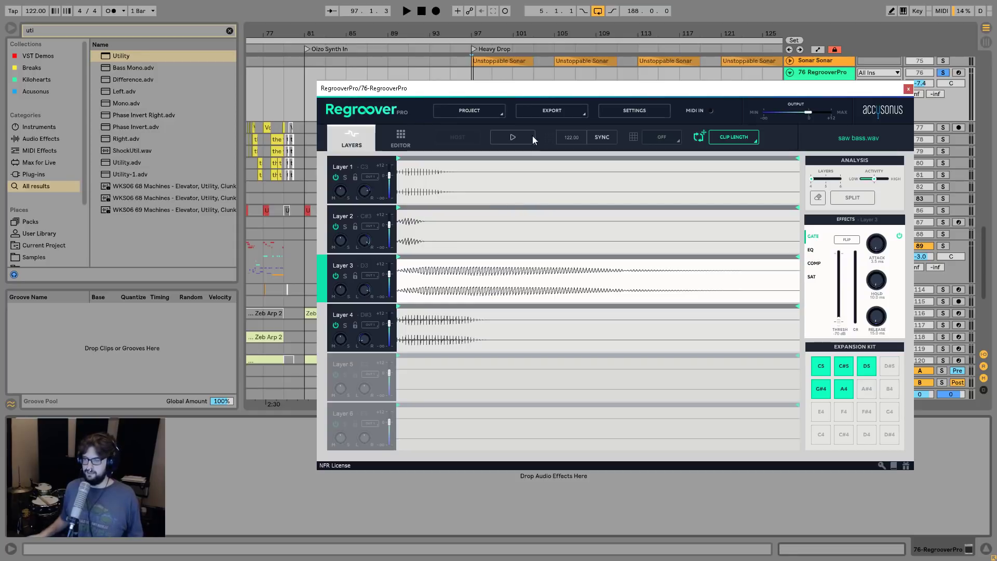
# Move the Regroover window slightly, look at its Editor view, and return to the Layers view.
pyautogui.moveTo(640, 91); pyautogui.dragTo(618, 80)
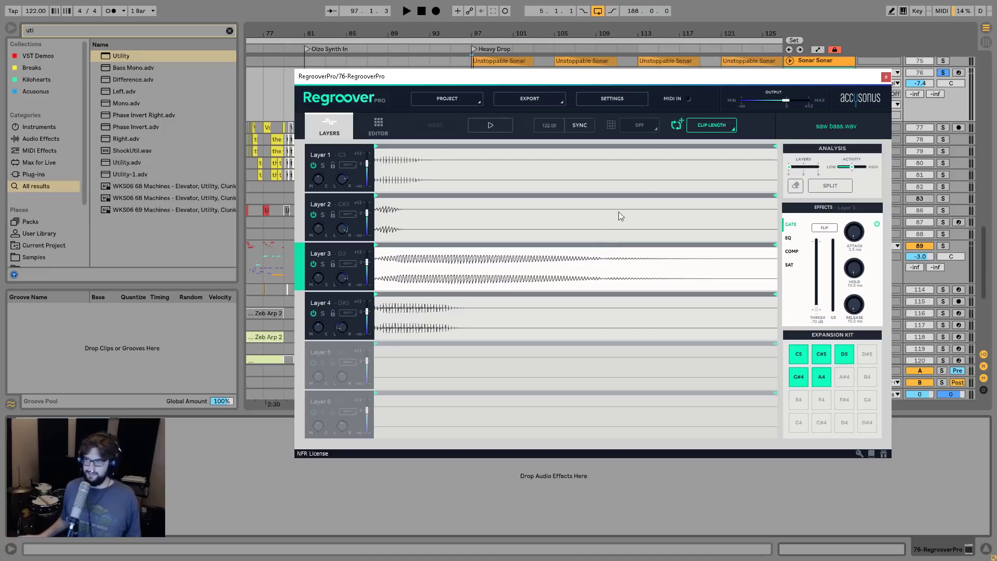
pyautogui.click(375, 128)
pyautogui.click(329, 127)
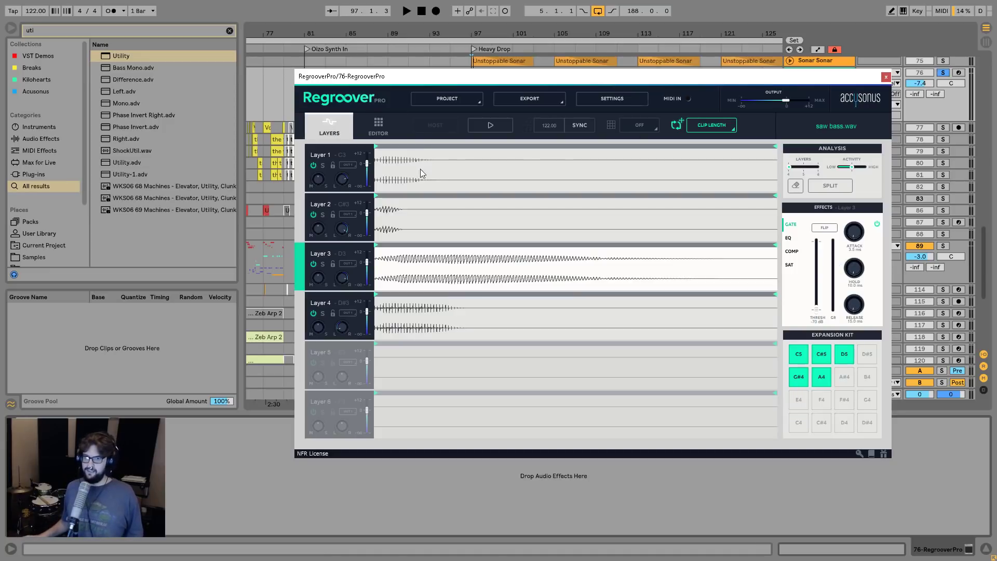